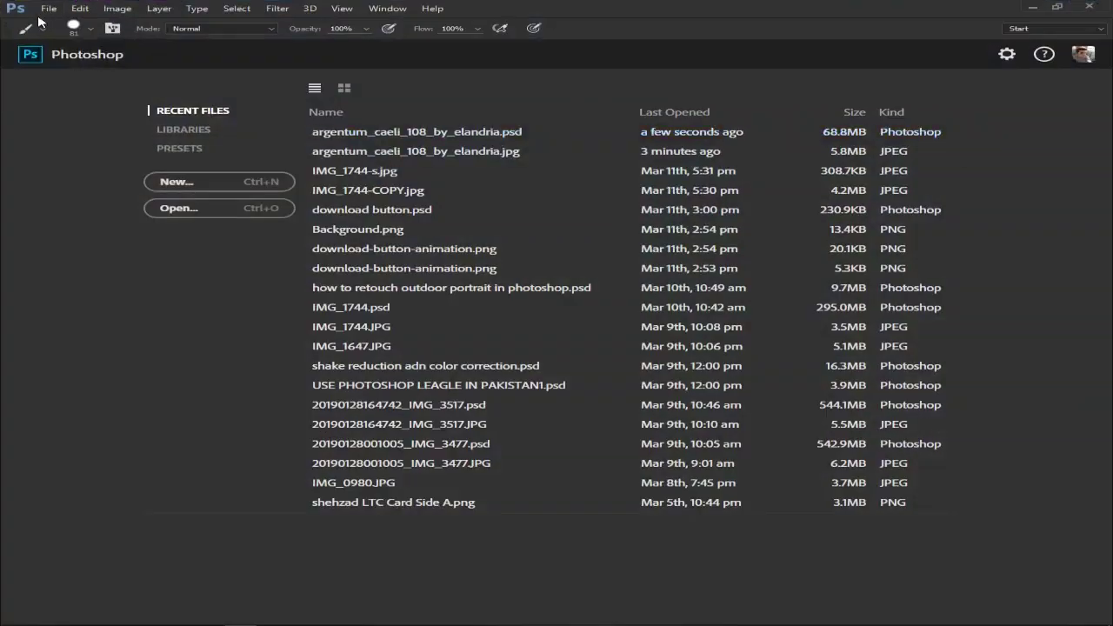
# Step: Create Untitled-1, a blank white 1920×1080 px document, and minimize Photoshop
pyautogui.click(49, 8)
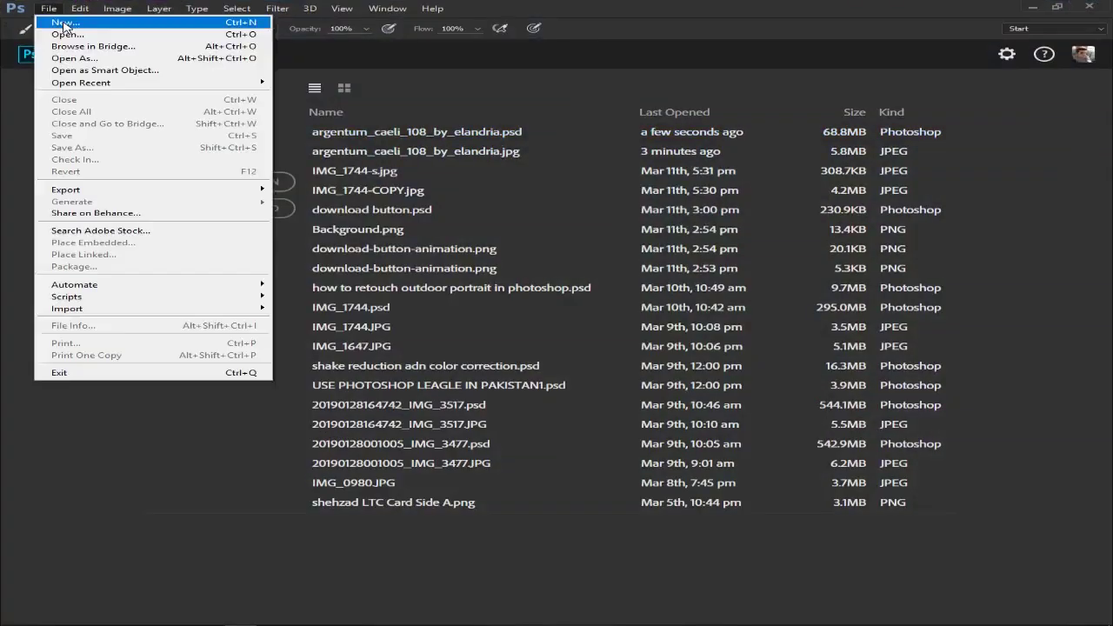
pyautogui.click(63, 22)
pyautogui.write('1920')
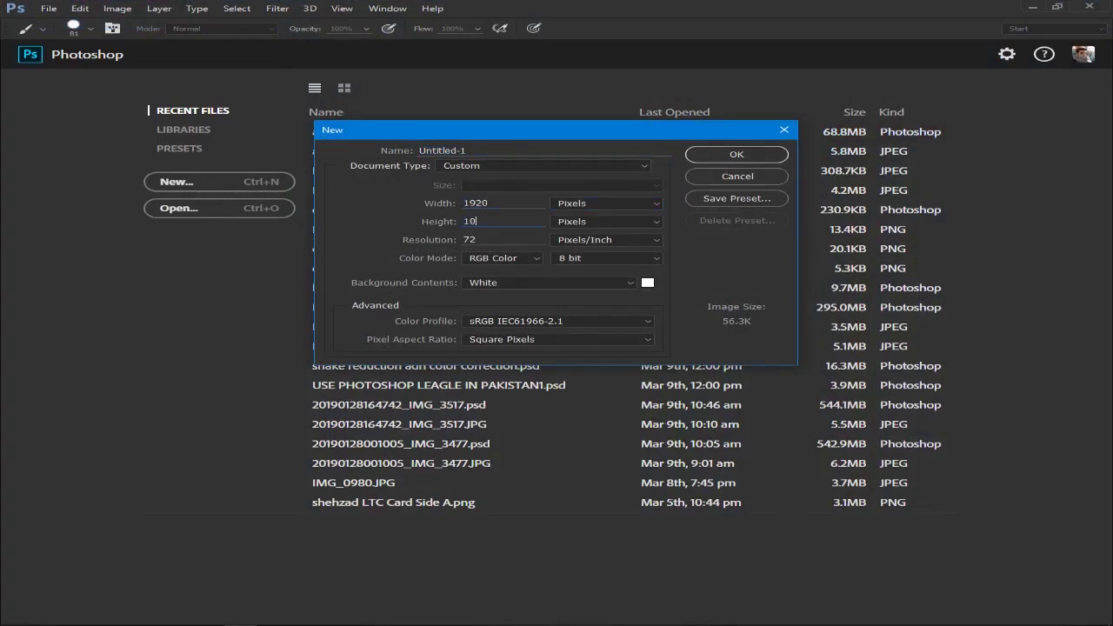
pyautogui.write('80')
pyautogui.press('Return')
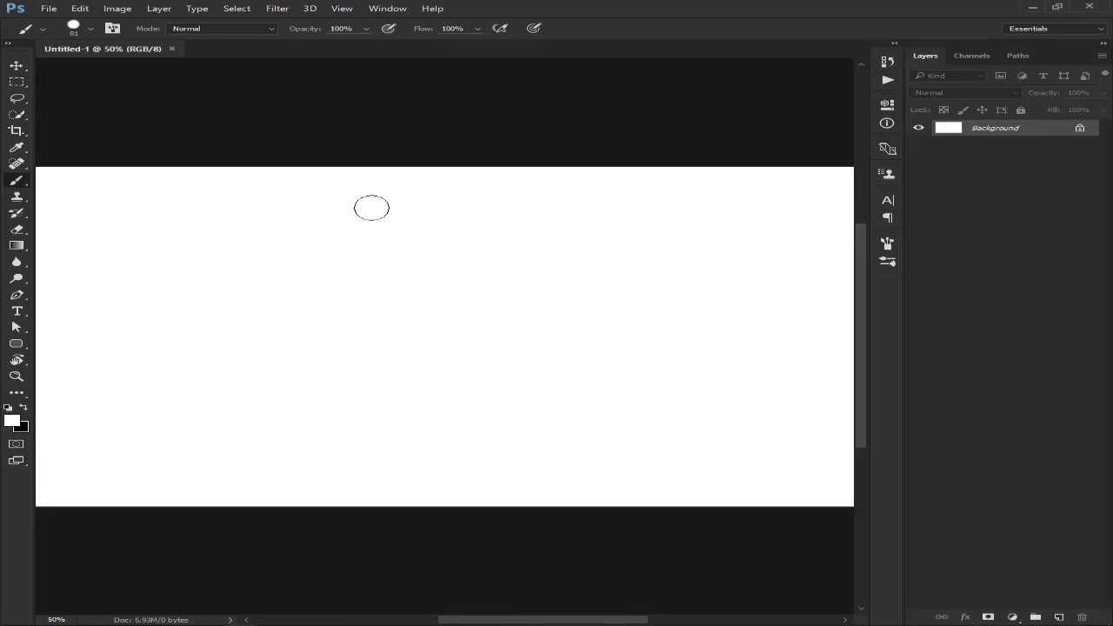
pyautogui.click(1034, 7)
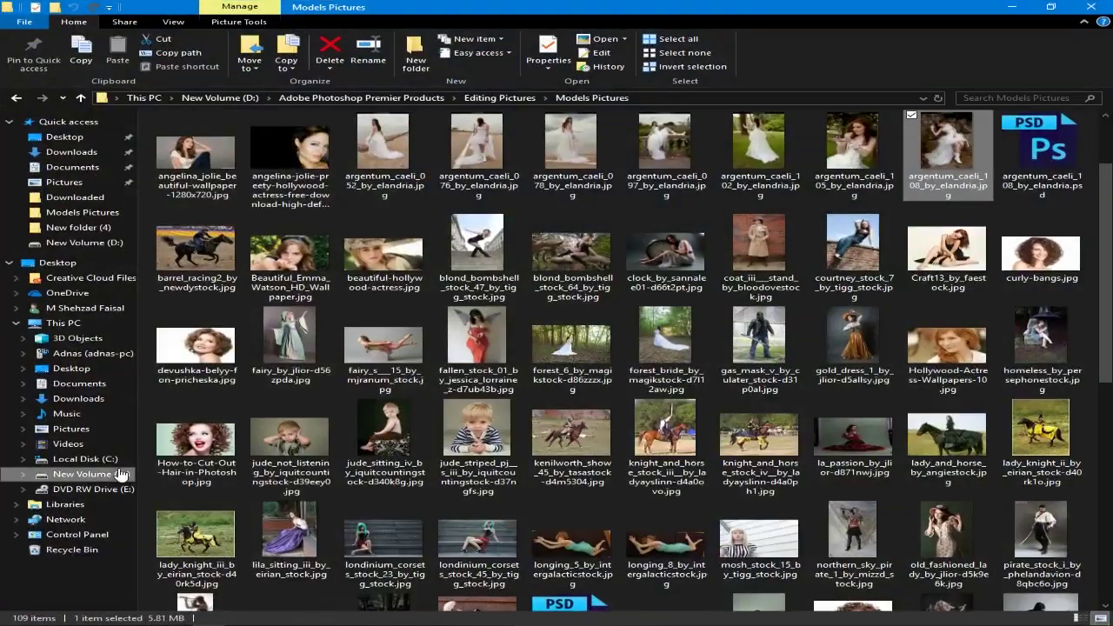
# Step: Browse File Explorer to D:\Adobe Photoshop Premier Products\Editing Pictures\Sea
pyautogui.click(91, 474)
pyautogui.doubleClick(193, 157)
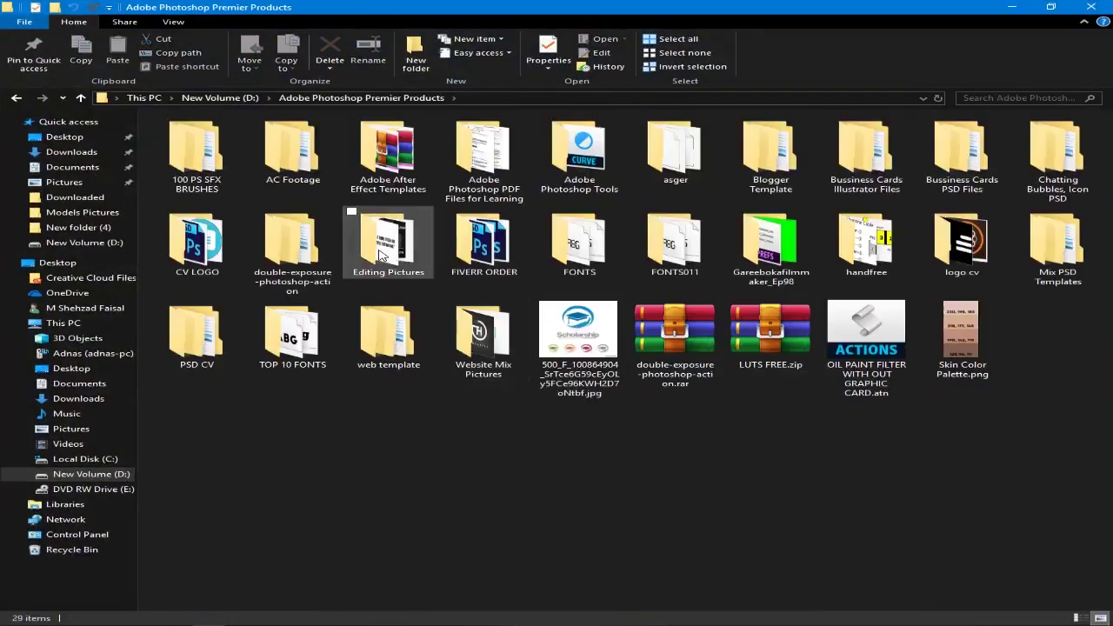
pyautogui.doubleClick(389, 242)
pyautogui.scroll(-5, 579, 368)
pyautogui.doubleClick(652, 291)
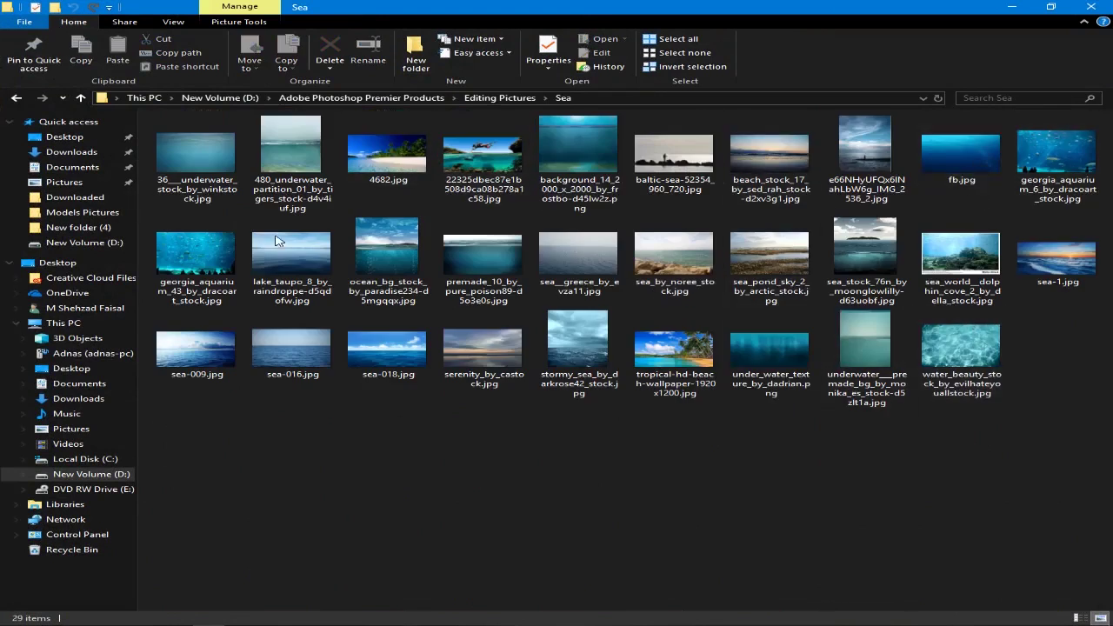
# Step: Place under_water_texture into the document, enlarged and moved down to the lower canvas
pyautogui.moveTo(673, 356)
pyautogui.moveTo(770, 348); pyautogui.dragTo(418, 407)
pyautogui.hotkey('alt', 'Tab')
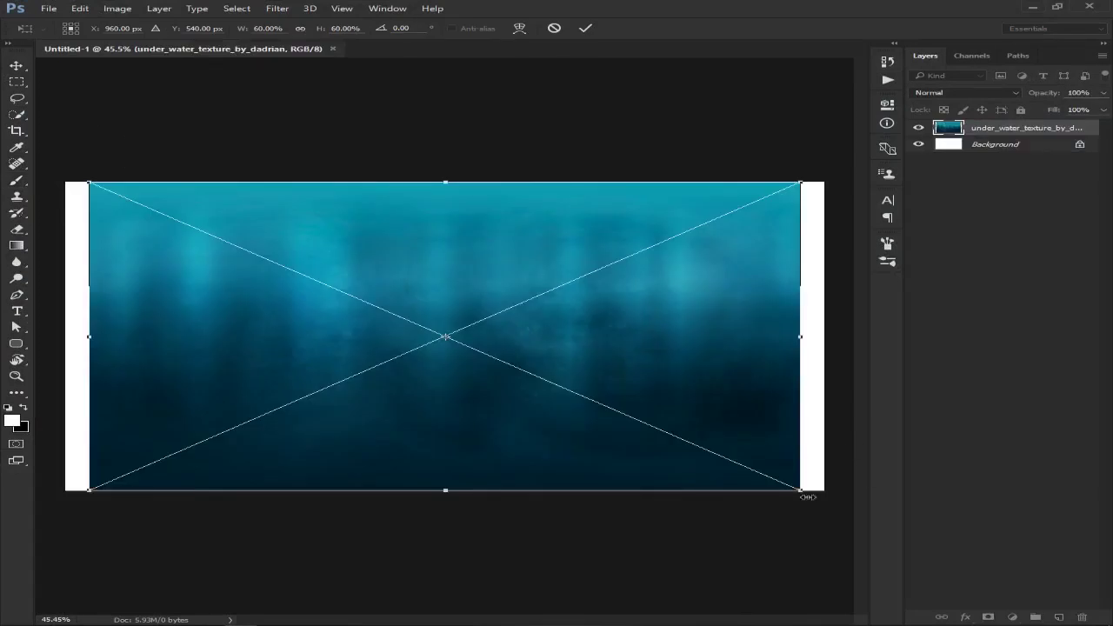
pyautogui.moveTo(808, 497); pyautogui.dragTo(834, 505)
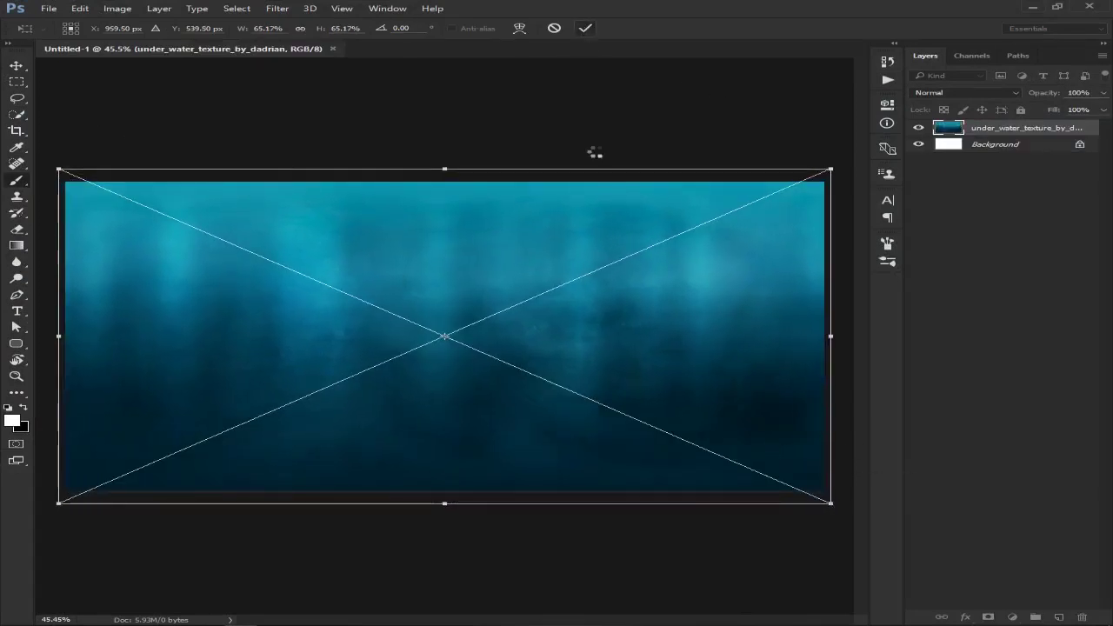
pyautogui.press('Return')
pyautogui.click(16, 68)
pyautogui.moveTo(468, 312); pyautogui.dragTo(467, 420)
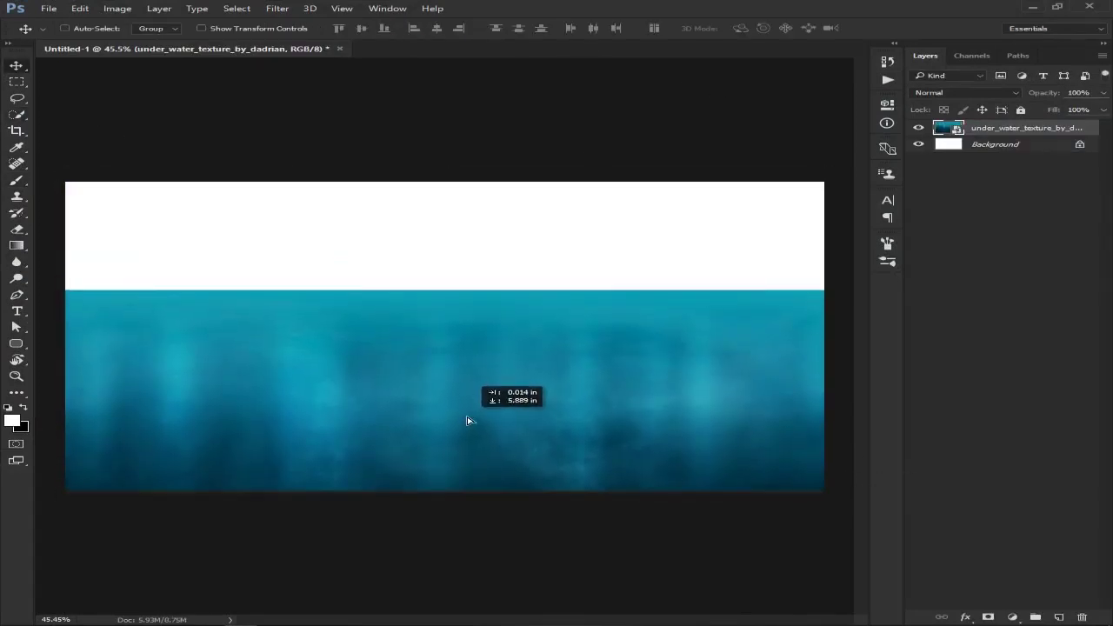
# Step: Add sea-016 as a layer, scaled to full width and raised into the upper canvas
pyautogui.hotkey('alt', 'Tab')
pyautogui.doubleClick(262, 362)
pyautogui.press('Escape')
pyautogui.hotkey('alt', 'Tab')
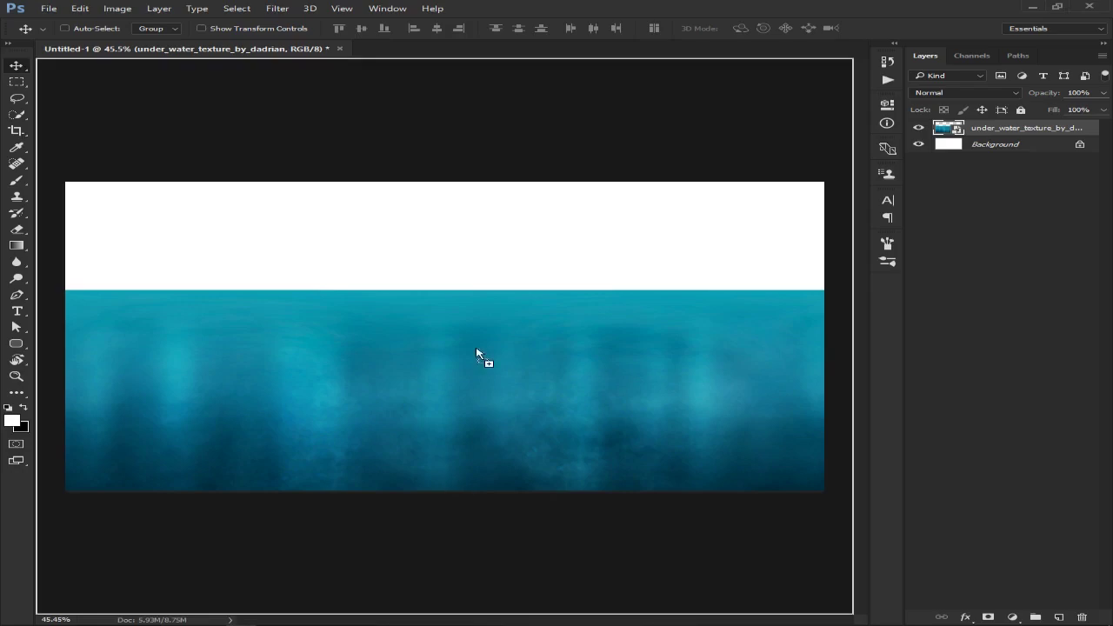
pyautogui.moveTo(262, 362); pyautogui.dragTo(476, 350)
pyautogui.moveTo(624, 423); pyautogui.dragTo(828, 520)
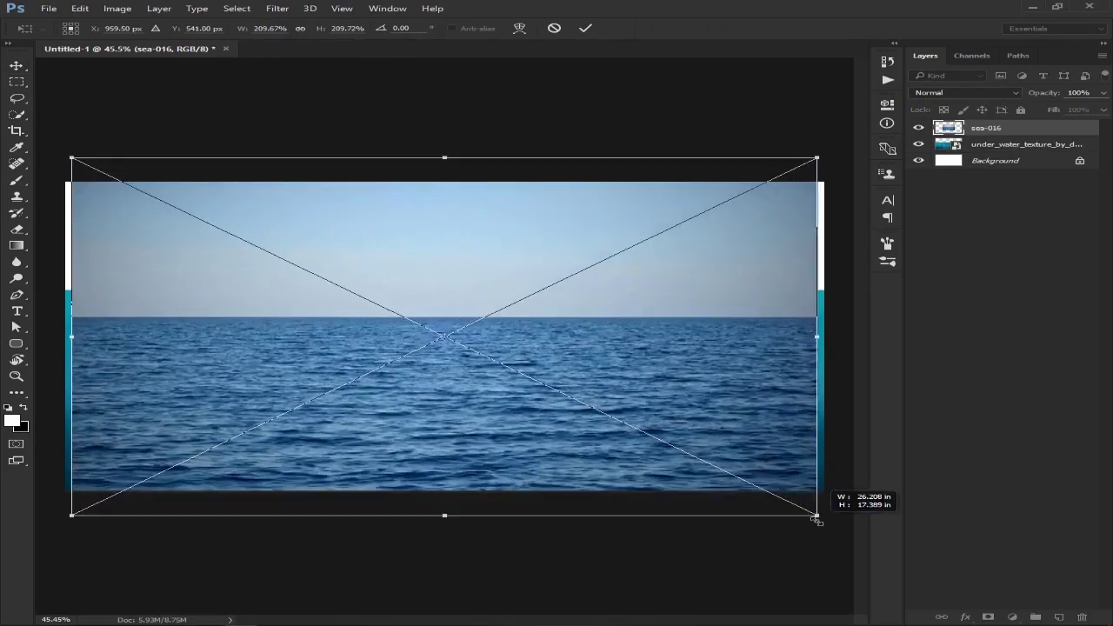
pyautogui.moveTo(529, 459); pyautogui.dragTo(531, 272)
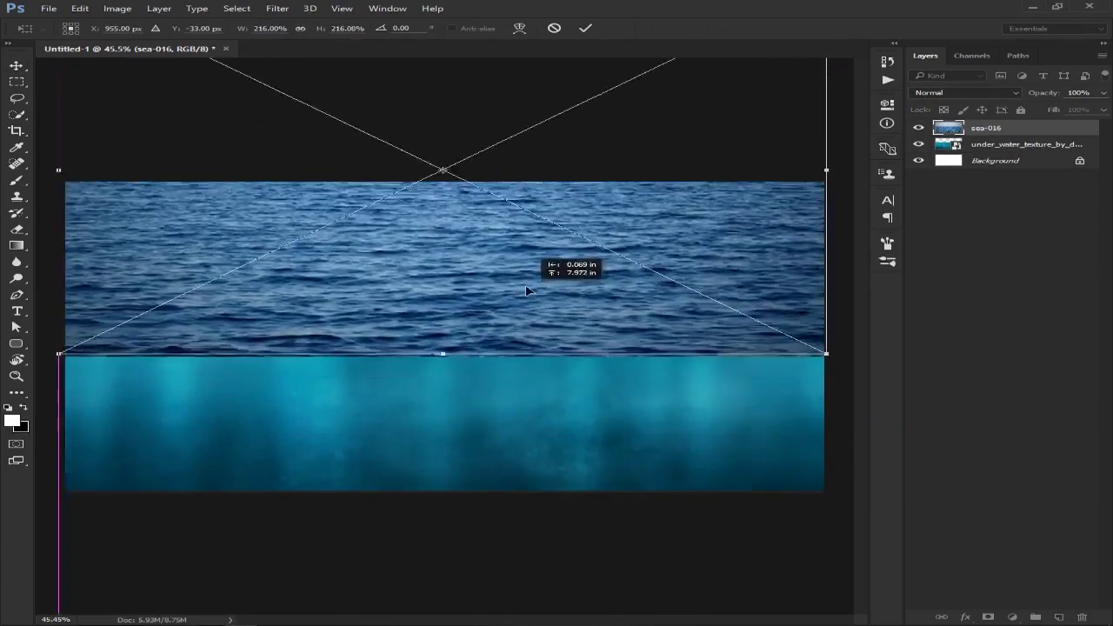
pyautogui.click(589, 29)
pyautogui.hotkey('alt', 'Tab')
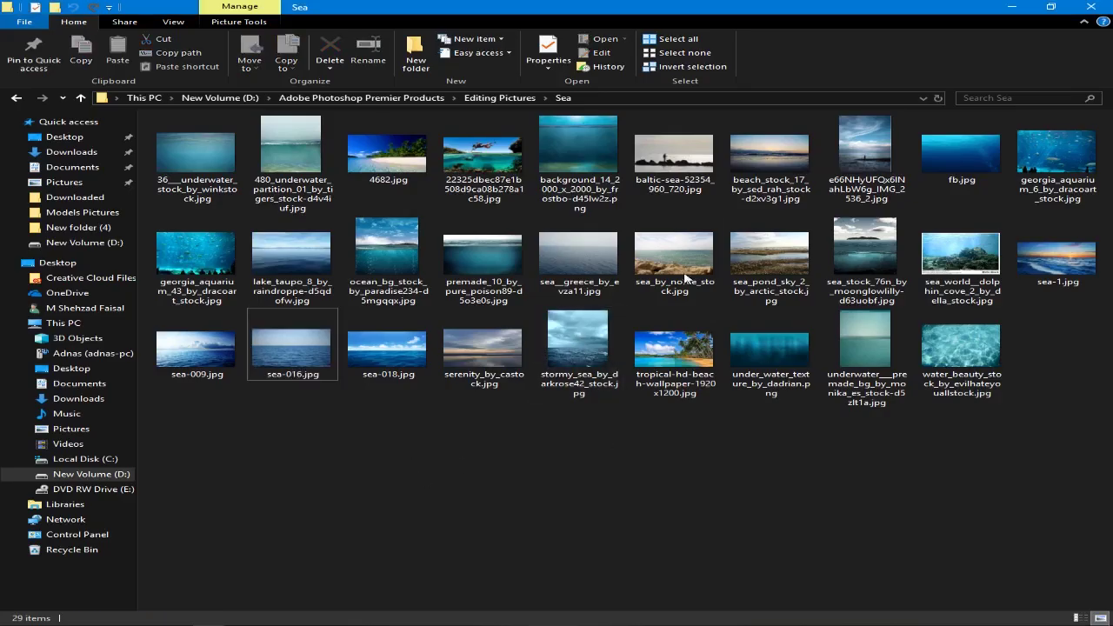
# Step: Preview the beach_stock_17 and sea_by_noree_stock photos in the image viewer
pyautogui.doubleClick(769, 170)
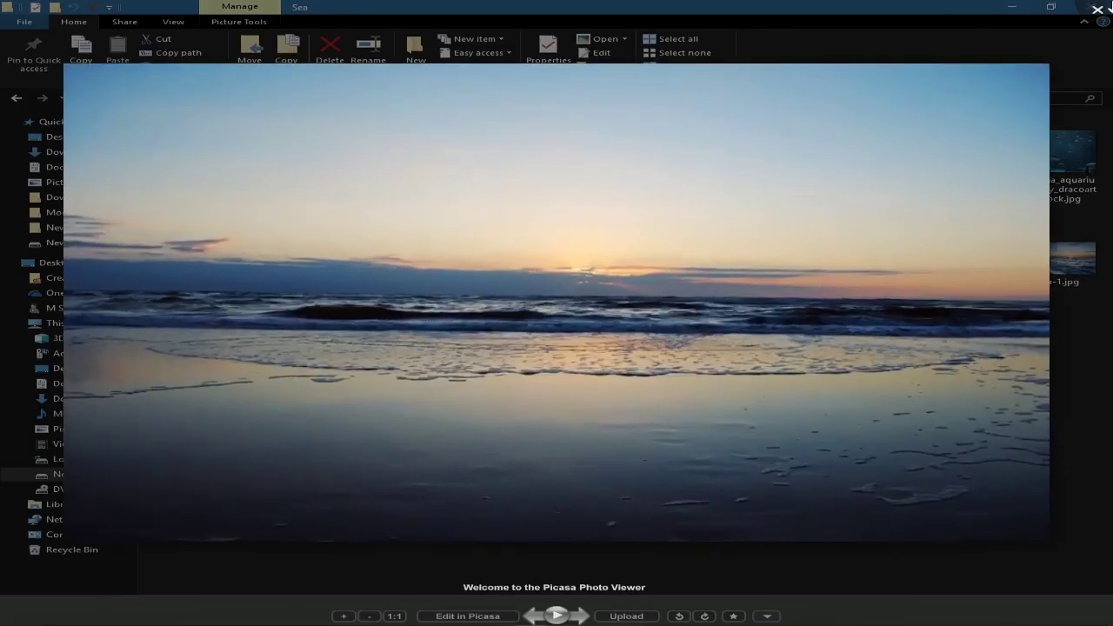
pyautogui.click(1099, 8)
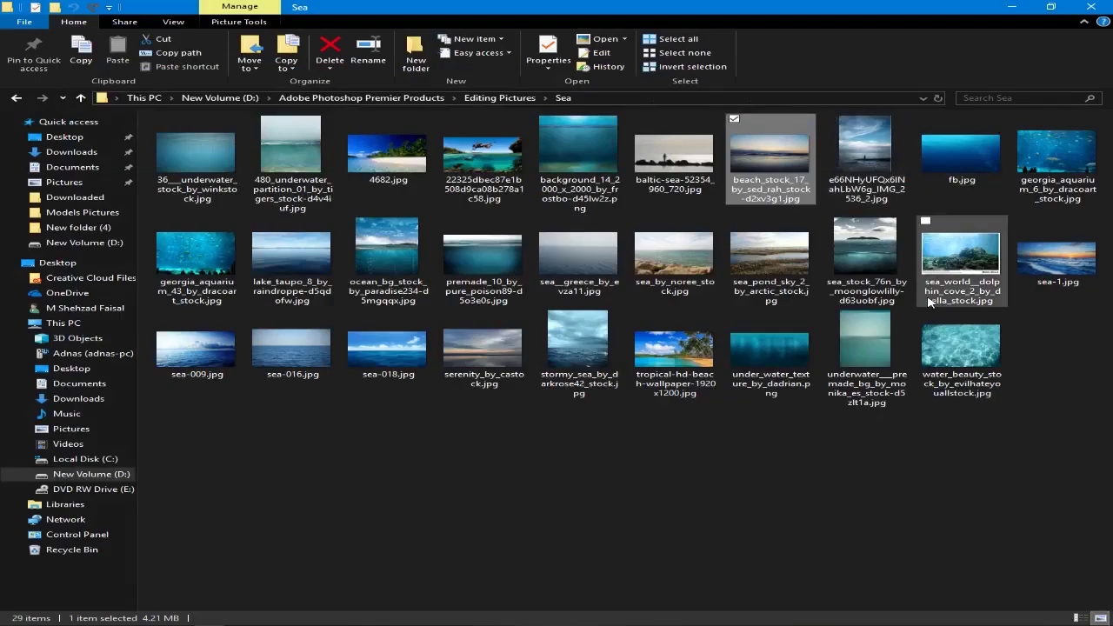
pyautogui.click(696, 280)
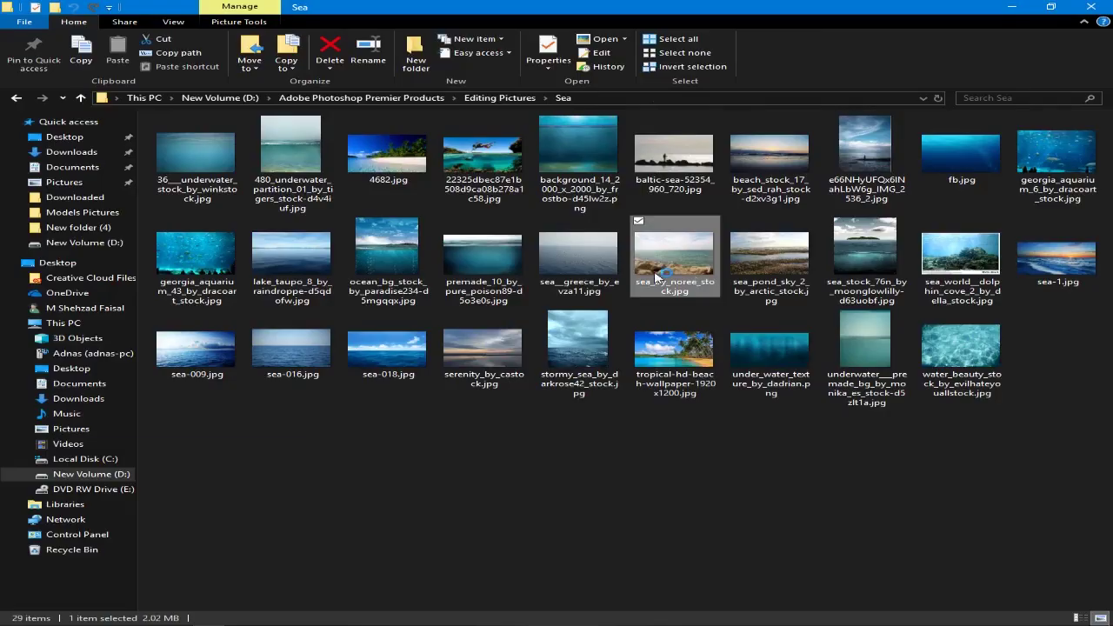
pyautogui.doubleClick(657, 276)
pyautogui.click(578, 613)
pyautogui.press('Escape')
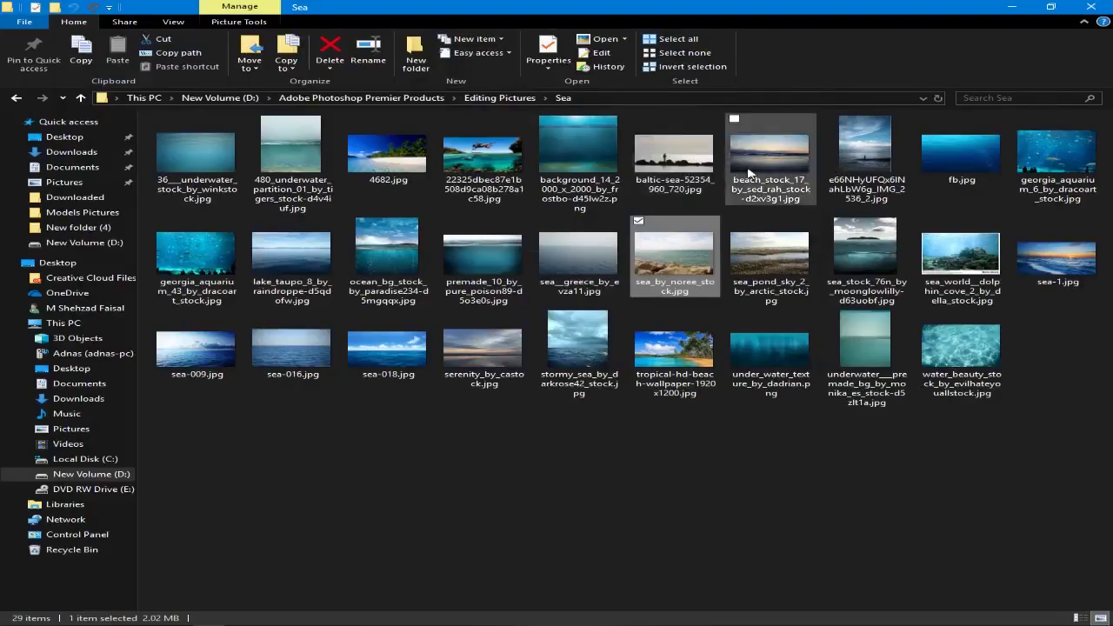
pyautogui.hotkey('alt', 'Tab')
# Step: Try placing beach_stock_17 and dismiss the could-not-place JPEG error
pyautogui.moveTo(748, 173); pyautogui.dragTo(378, 362)
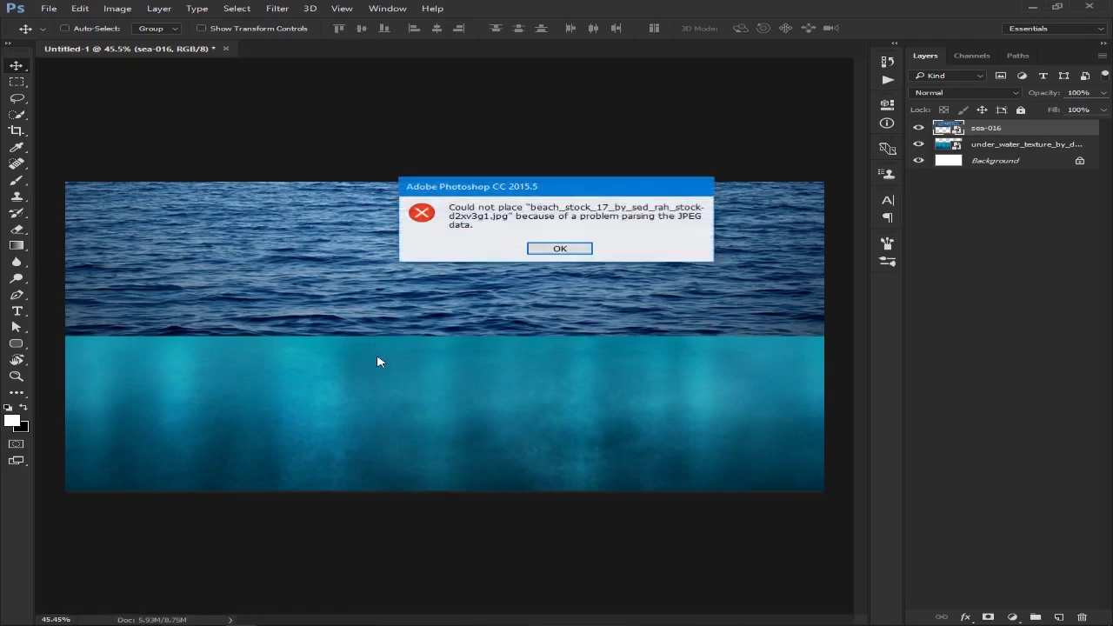
pyautogui.click(570, 252)
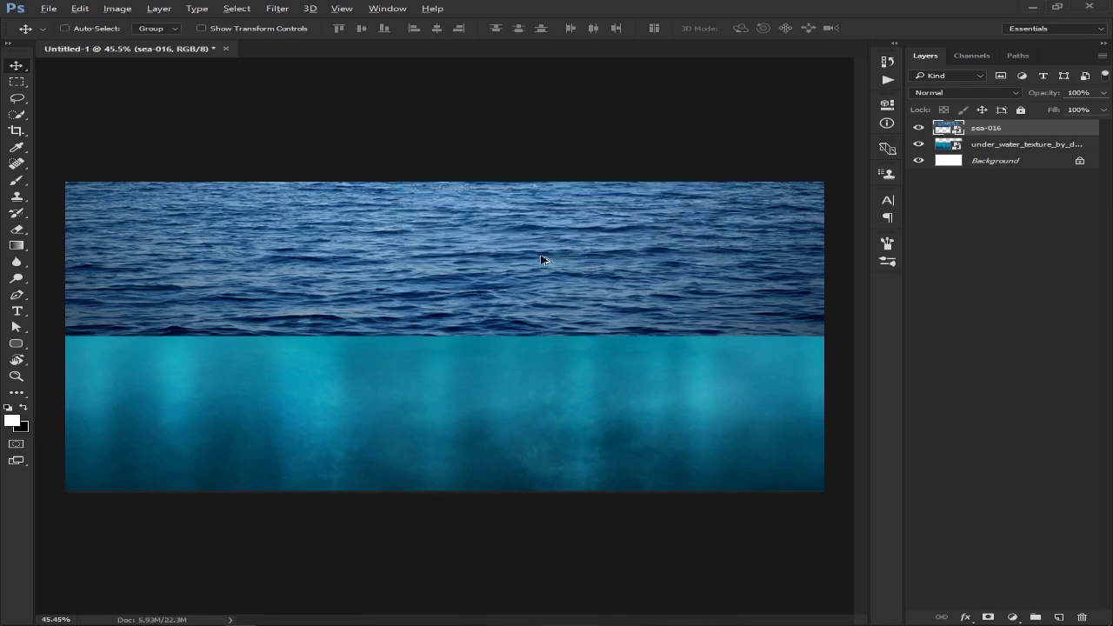
pyautogui.hotkey('alt', 'Tab')
# Step: Place baltic-sea-52354_960_720 as a new layer, enlarged to cover the canvas
pyautogui.doubleClick(691, 165)
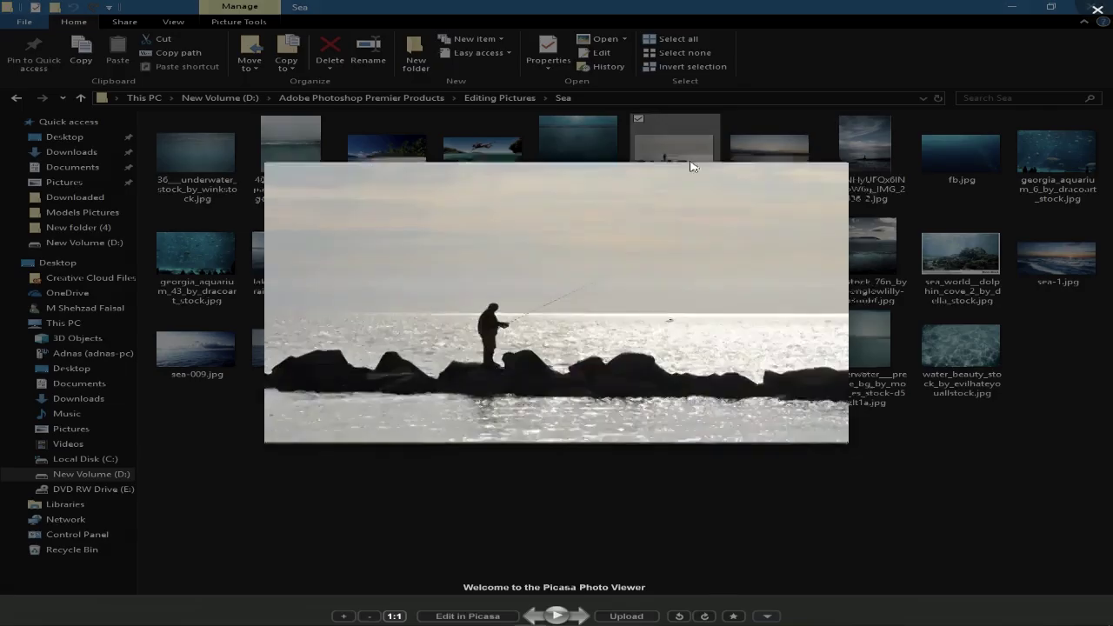
pyautogui.press('Escape')
pyautogui.hotkey('alt', 'Tab')
pyautogui.moveTo(642, 434); pyautogui.dragTo(833, 526)
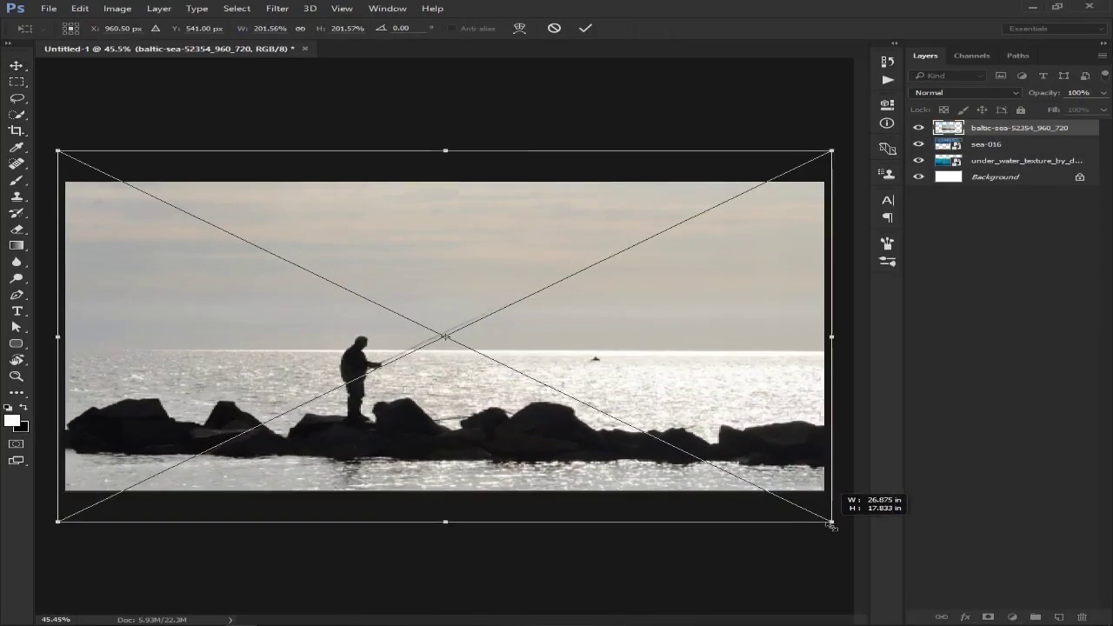
pyautogui.click(586, 29)
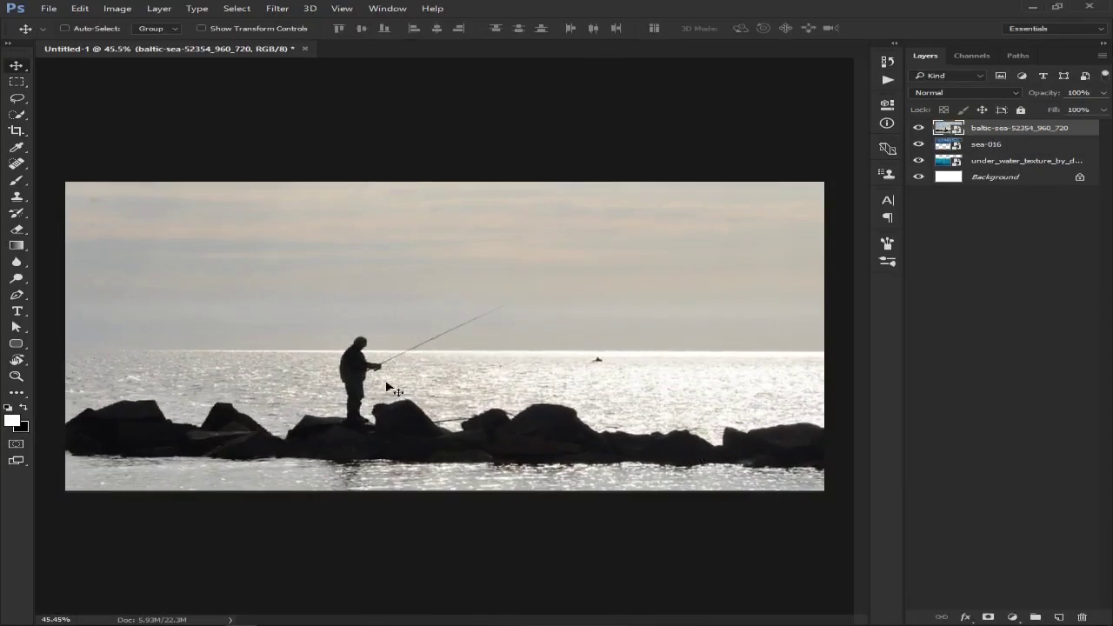
pyautogui.click(16, 113)
# Step: Select the sky and upper sea, then mask the baltic-sea layer inverted to keep only the rocks
pyautogui.moveTo(256, 315)
pyautogui.mouseDown()
pyautogui.moveTo(436, 320)
pyautogui.moveTo(587, 350)
pyautogui.mouseUp()
pyautogui.moveTo(569, 460); pyautogui.dragTo(547, 425)
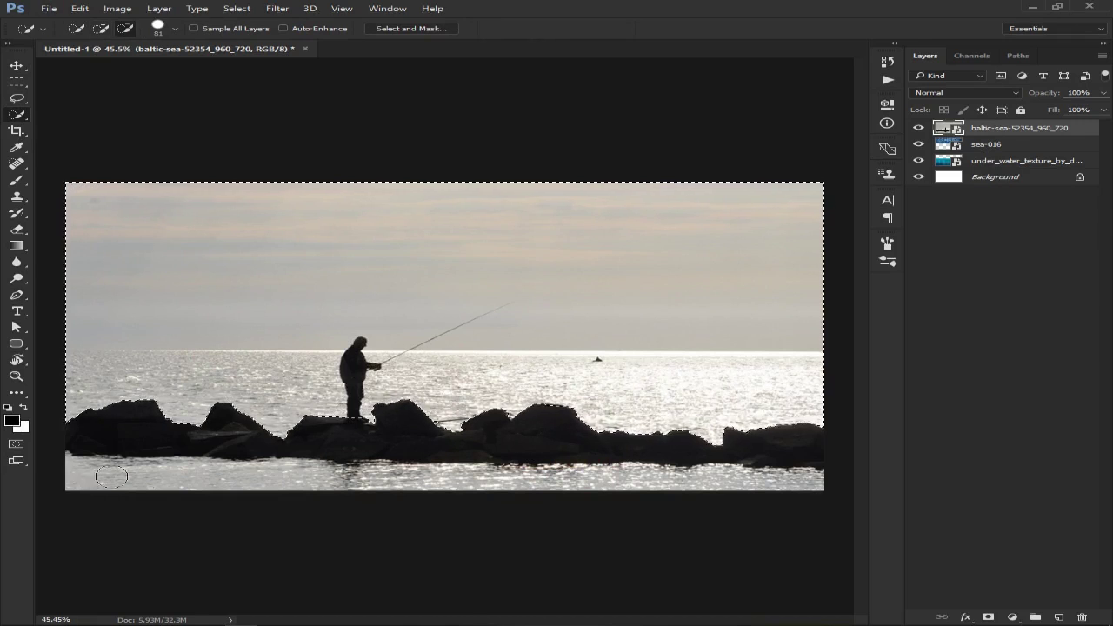
pyautogui.moveTo(527, 476); pyautogui.dragTo(168, 474)
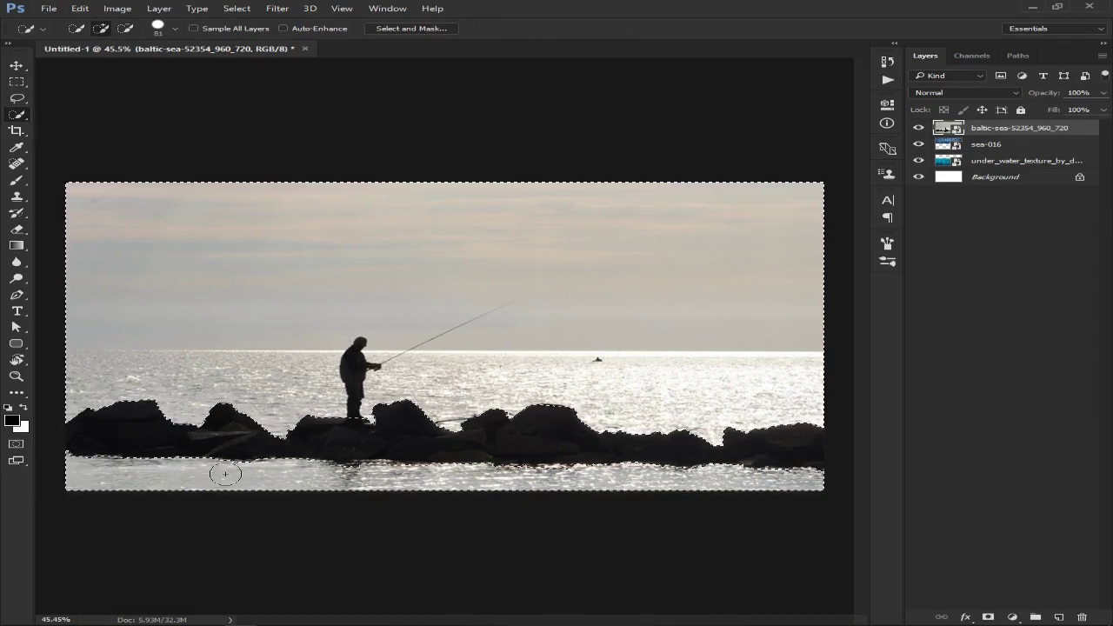
pyautogui.click(990, 618)
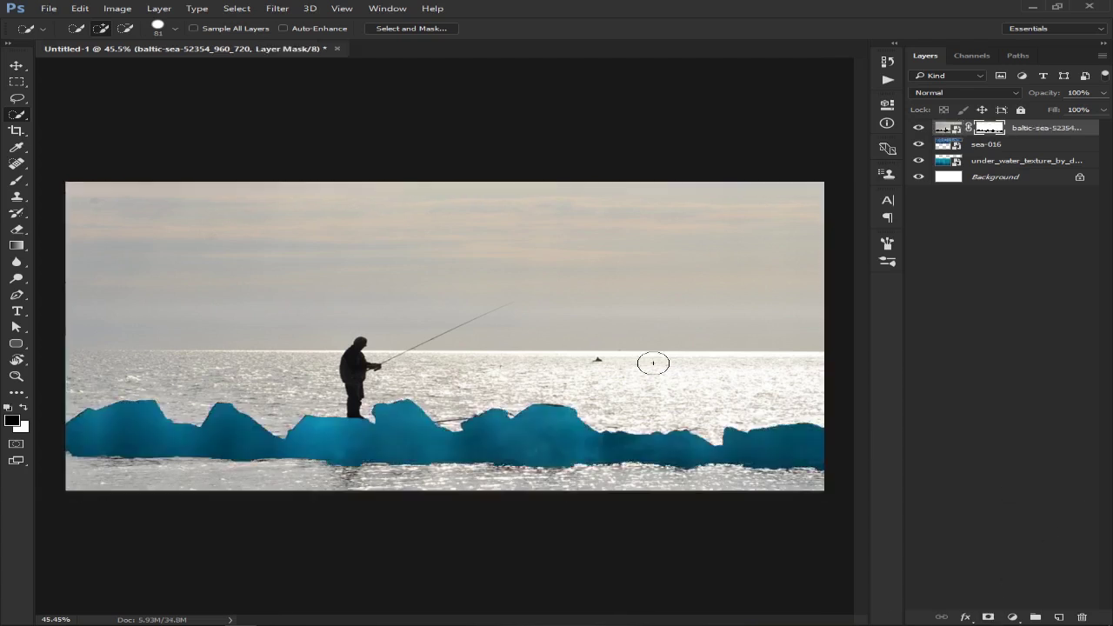
pyautogui.hotkey('ctrl', 'i')
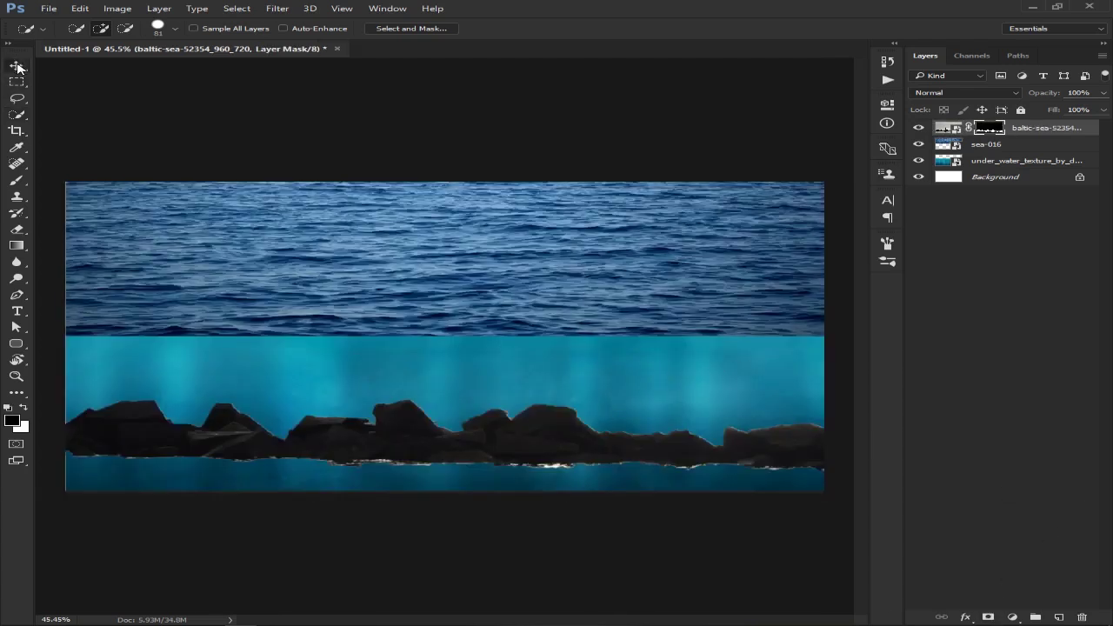
pyautogui.click(18, 66)
# Step: Deselect, then shrink the rocks layer to about three quarters and reposition it
pyautogui.click(65, 28)
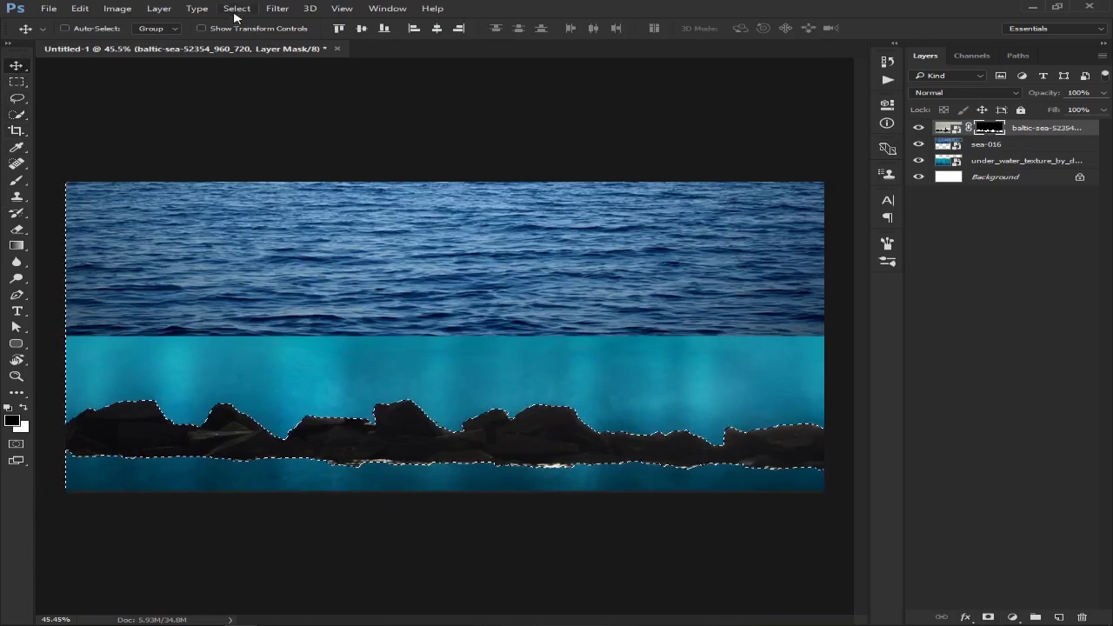
pyautogui.hotkey('ctrl', 'd')
pyautogui.moveTo(380, 435); pyautogui.dragTo(423, 388)
pyautogui.hotkey('ctrl', 't')
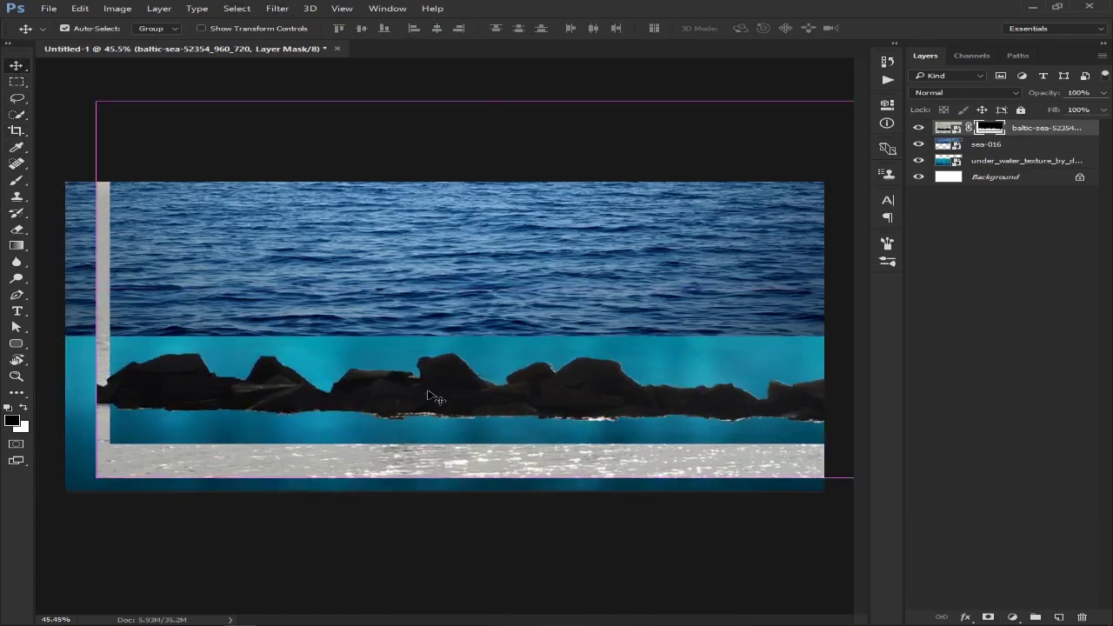
pyautogui.moveTo(91, 100); pyautogui.dragTo(194, 148)
pyautogui.moveTo(474, 338); pyautogui.dragTo(407, 383)
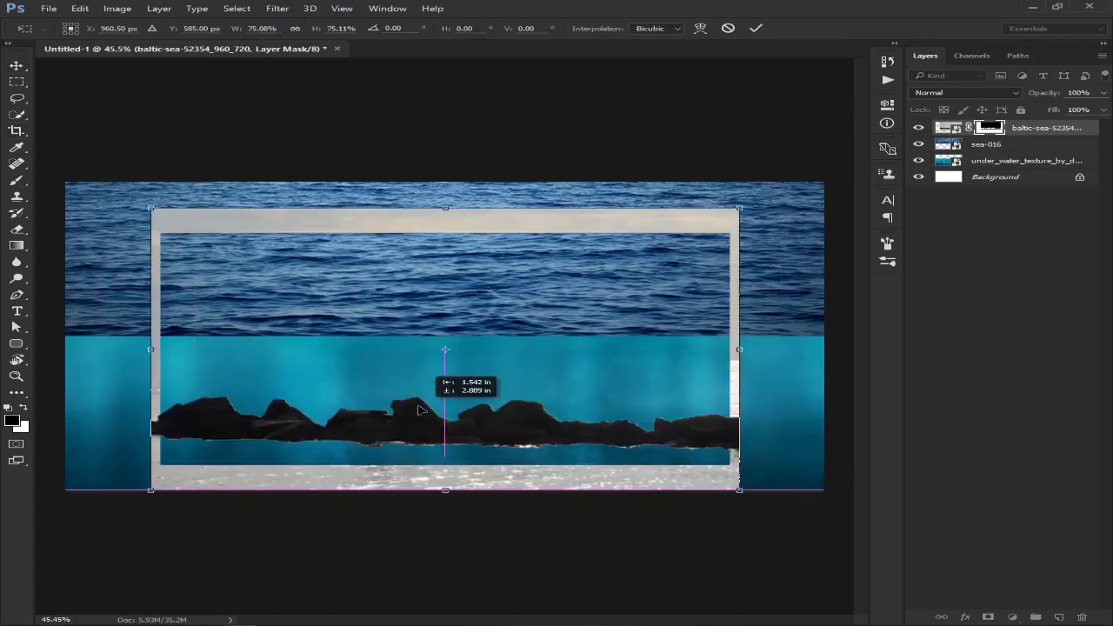
pyautogui.click(754, 28)
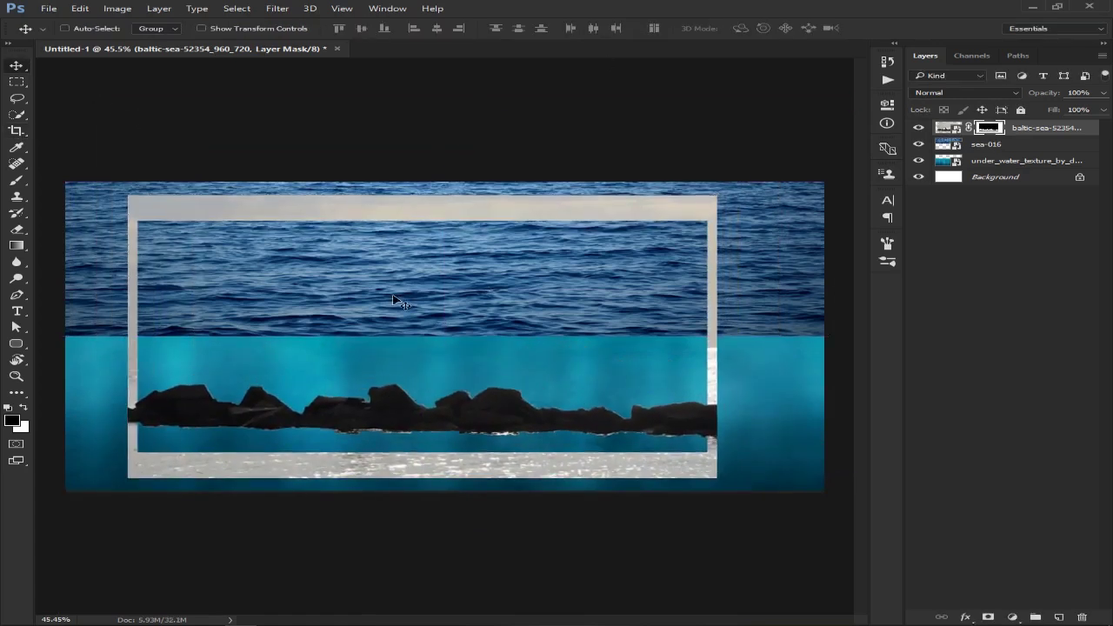
# Step: Paint black on the rocks mask to hide the white frame's edges and slivers
pyautogui.press('b')
pyautogui.moveTo(131, 348)
pyautogui.mouseDown()
pyautogui.moveTo(124, 162)
pyautogui.moveTo(527, 198)
pyautogui.moveTo(730, 317)
pyautogui.mouseUp()
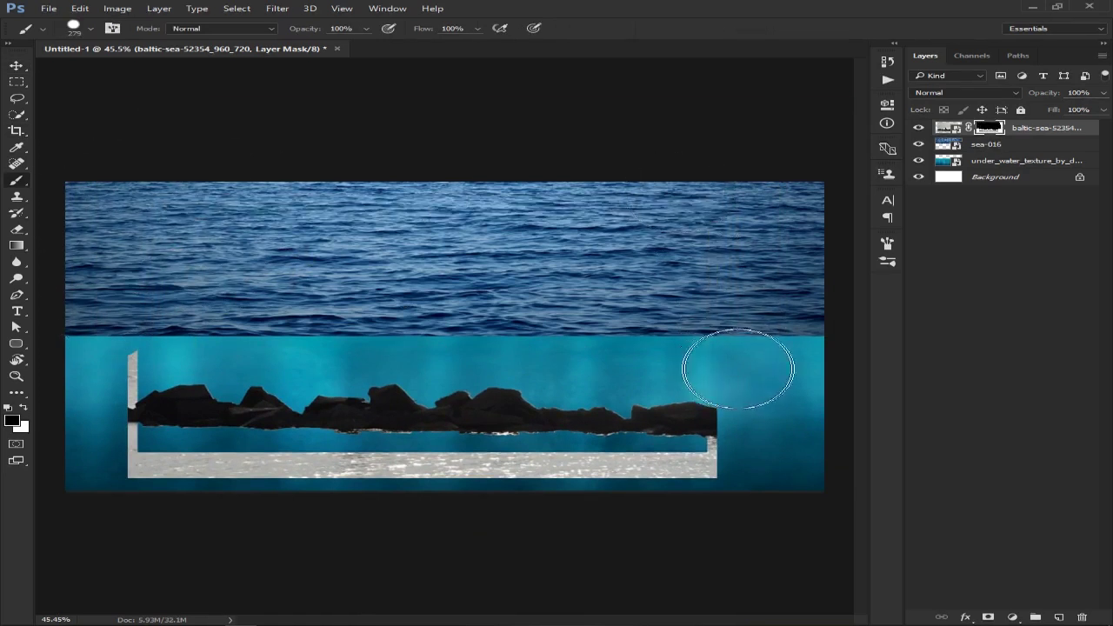
pyautogui.moveTo(122, 478); pyautogui.dragTo(769, 481)
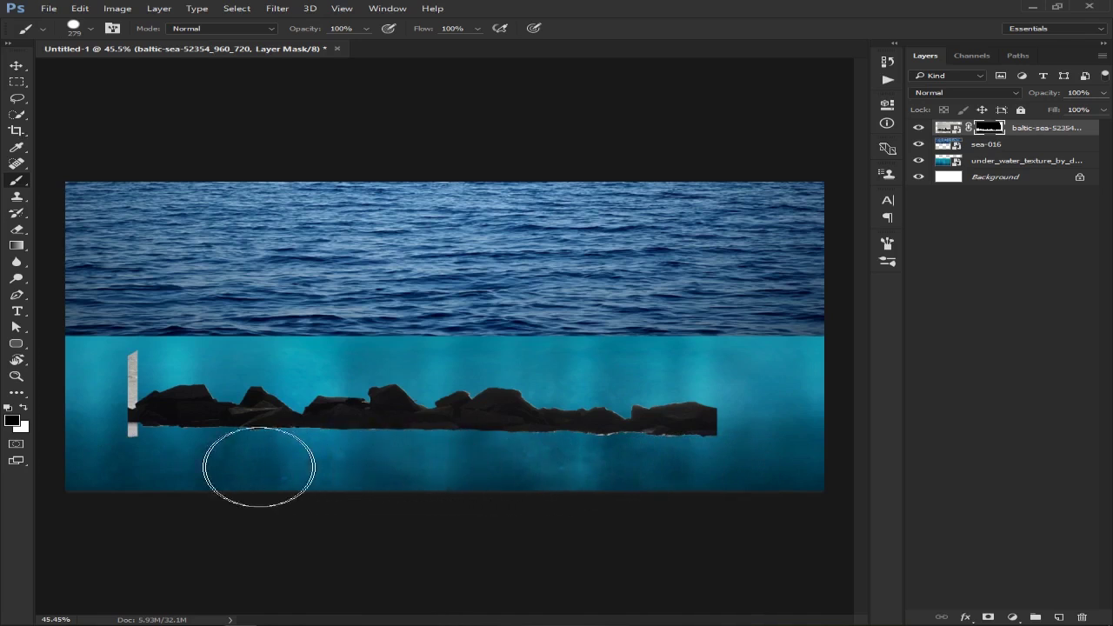
pyautogui.moveTo(102, 361); pyautogui.dragTo(95, 375)
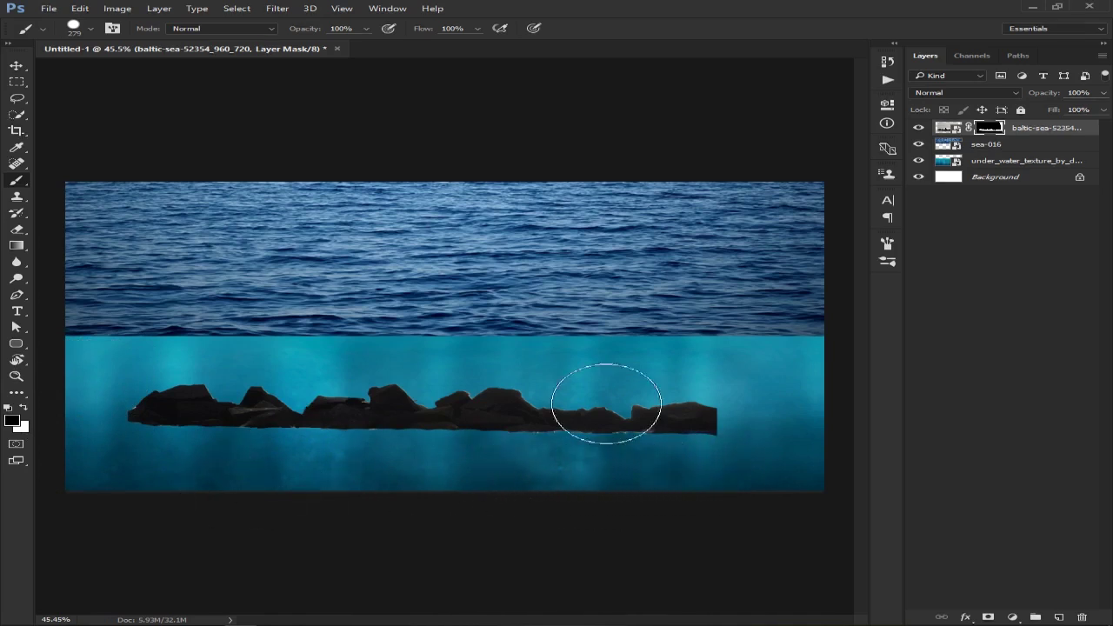
pyautogui.scroll(-1, 606, 403)
pyautogui.press('v')
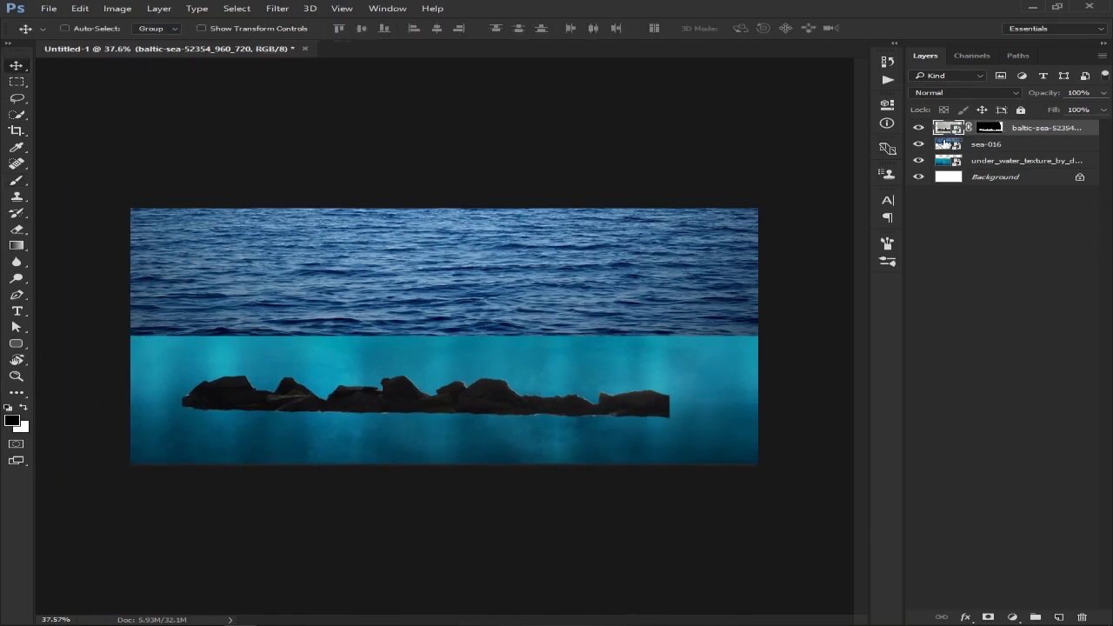
# Step: Hide the rocks, shift the underwater texture up, and shrink sea-016 down over it
pyautogui.click(917, 128)
pyautogui.click(938, 160)
pyautogui.moveTo(371, 375); pyautogui.dragTo(400, 391)
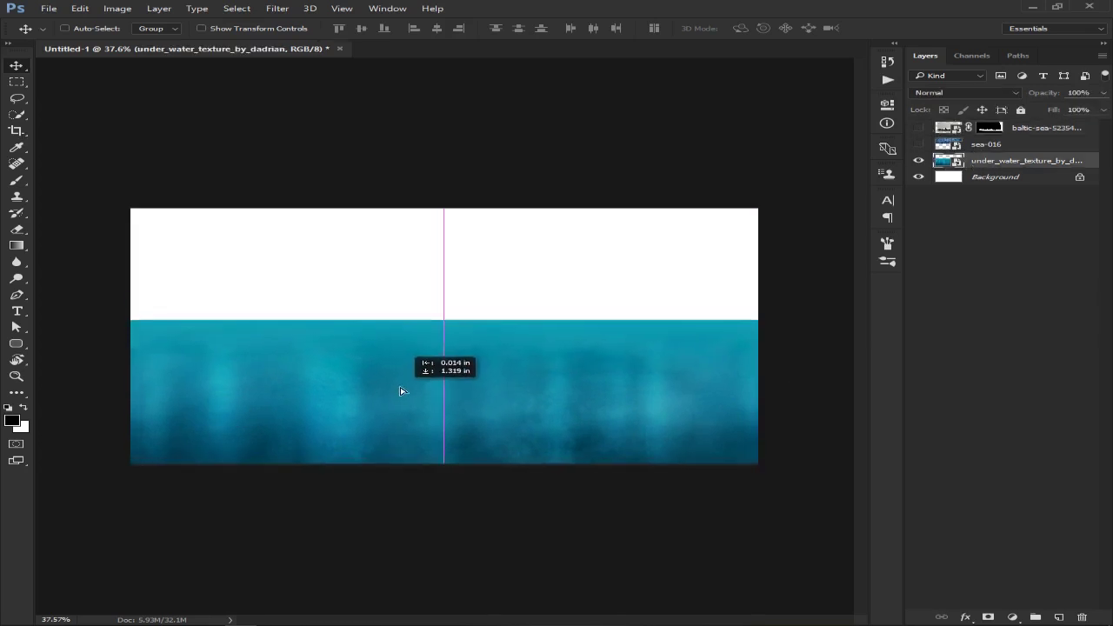
pyautogui.click(1009, 145)
pyautogui.moveTo(427, 269); pyautogui.dragTo(434, 311)
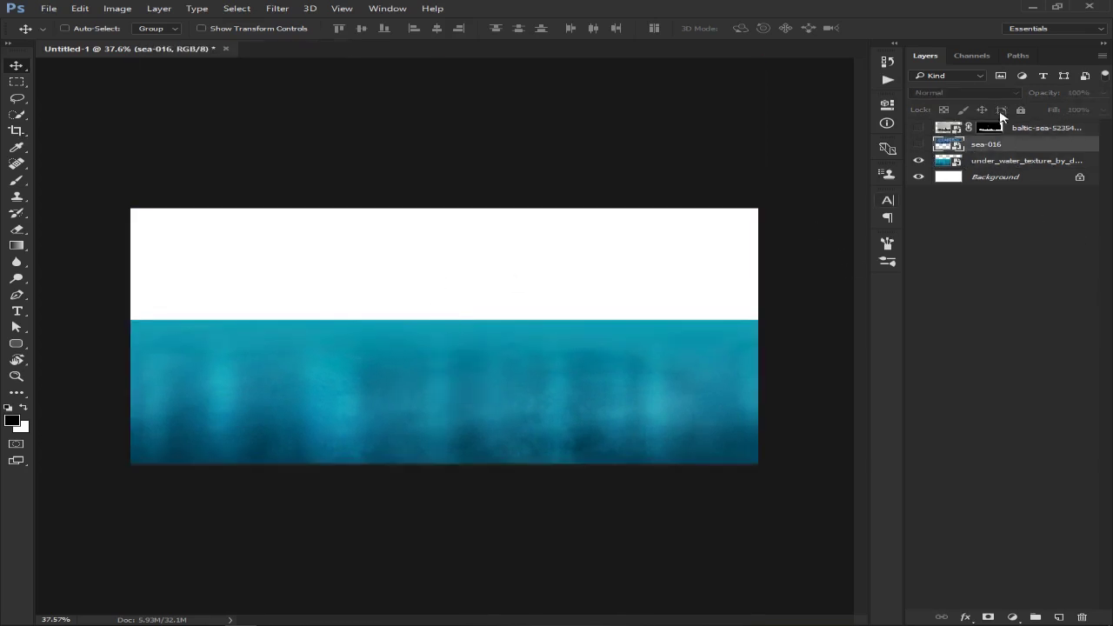
pyautogui.click(919, 144)
pyautogui.hotkey('ctrl', 't')
pyautogui.hotkey('ctrl', '0')
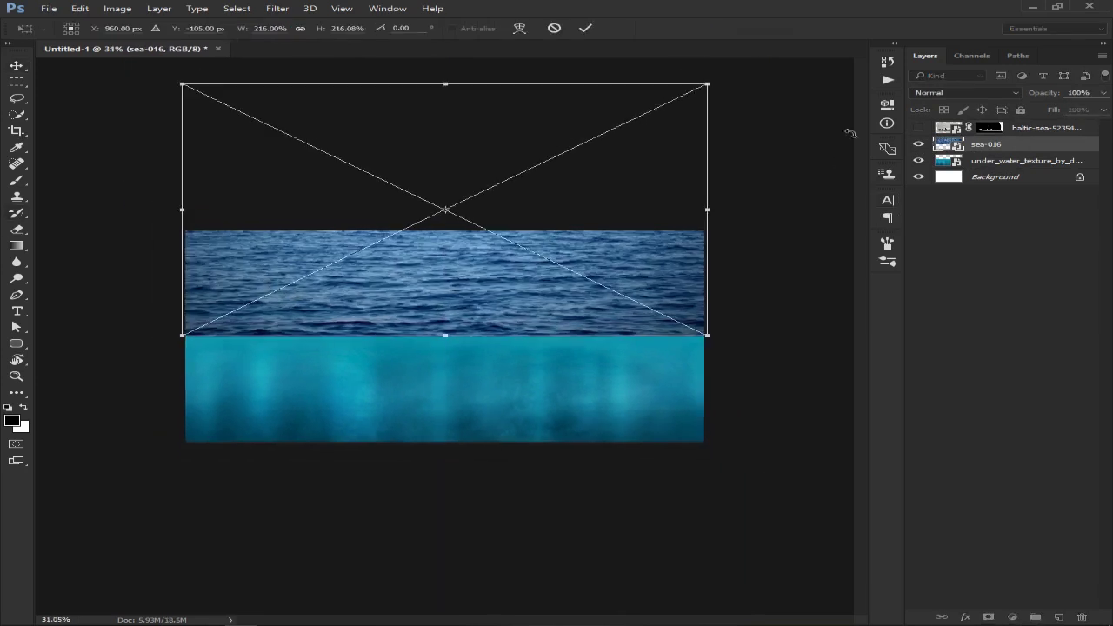
pyautogui.moveTo(707, 83); pyautogui.dragTo(623, 124)
pyautogui.moveTo(461, 209); pyautogui.dragTo(461, 334)
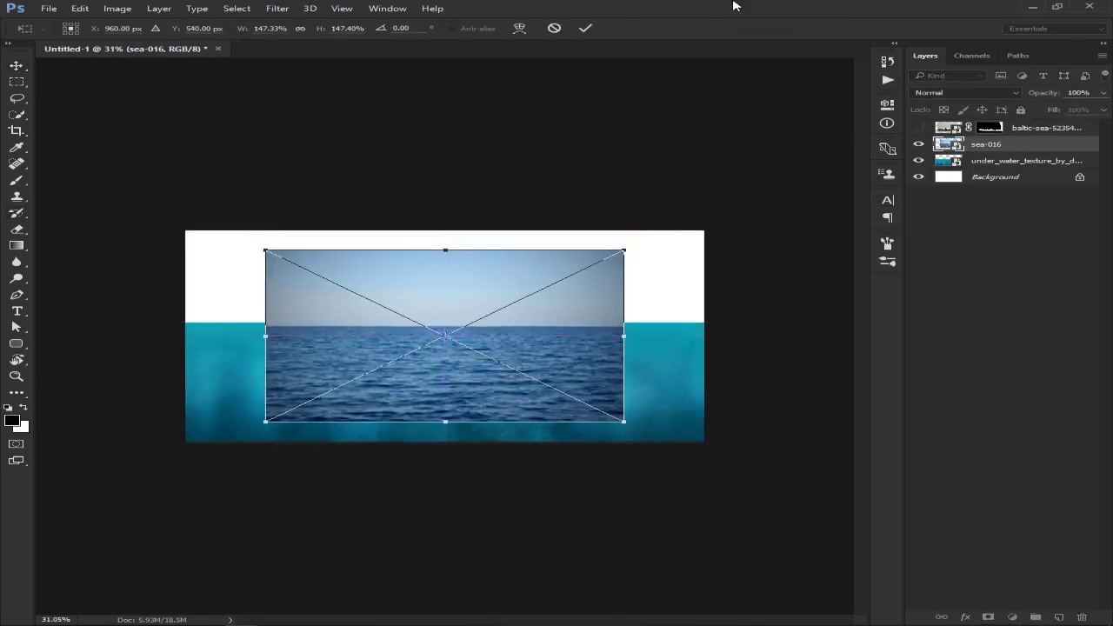
pyautogui.click(584, 29)
# Step: Mask sea-016 with an inverted rectangular selection so only its waves show
pyautogui.click(17, 82)
pyautogui.moveTo(192, 231); pyautogui.dragTo(725, 335)
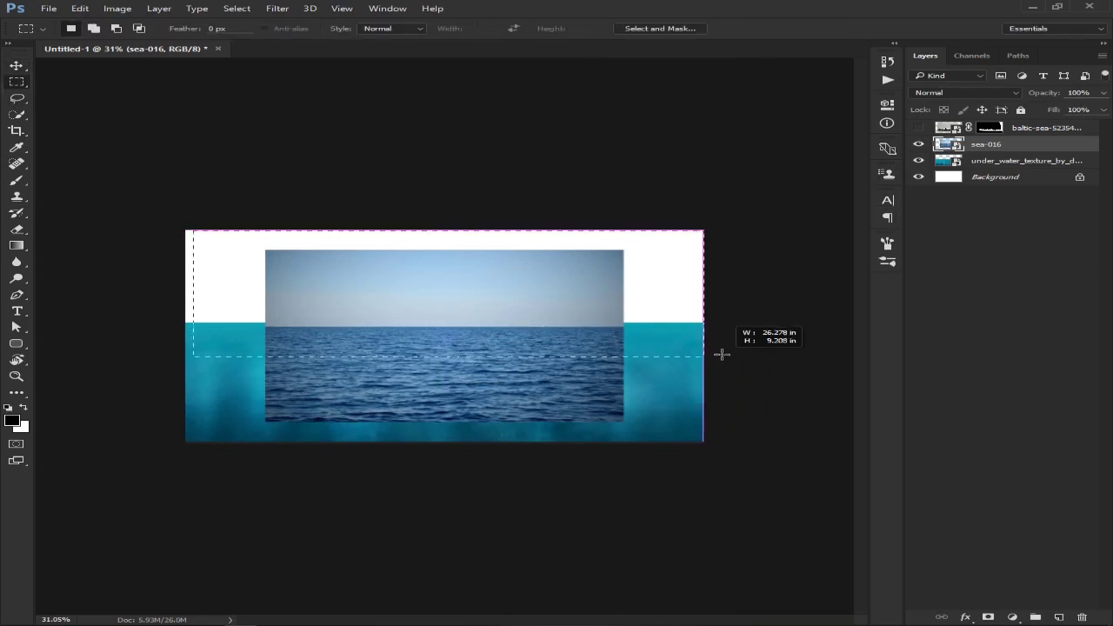
pyautogui.click(989, 616)
pyautogui.hotkey('ctrl', 'i')
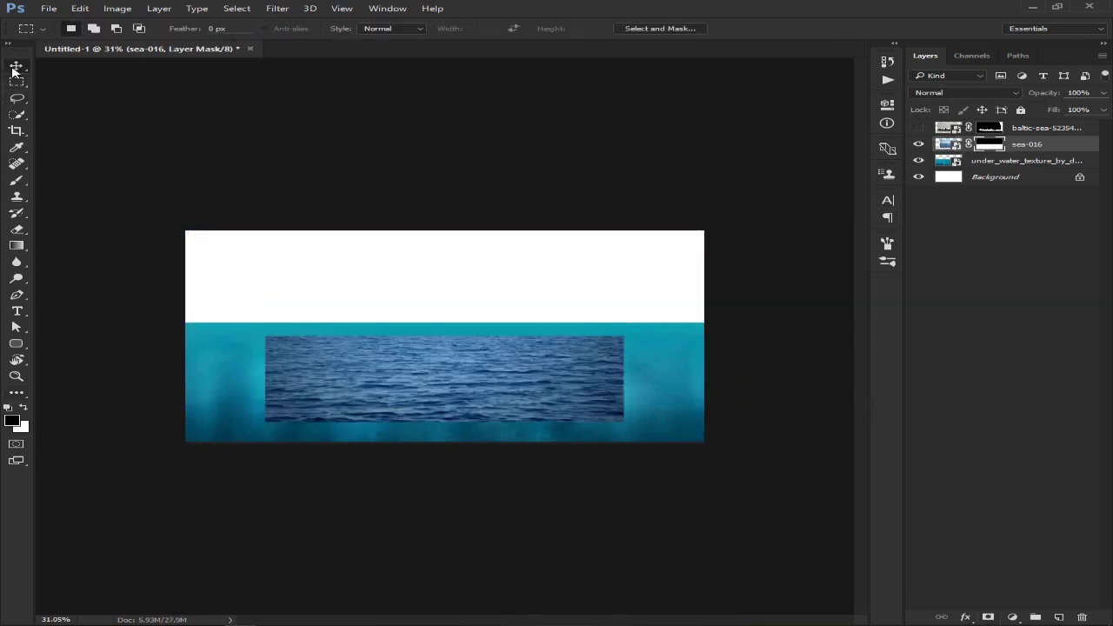
pyautogui.click(15, 67)
# Step: Enlarge sea-016 to about 148%, squash it to 26% height, and move it to the horizon
pyautogui.hotkey('ctrl', 't')
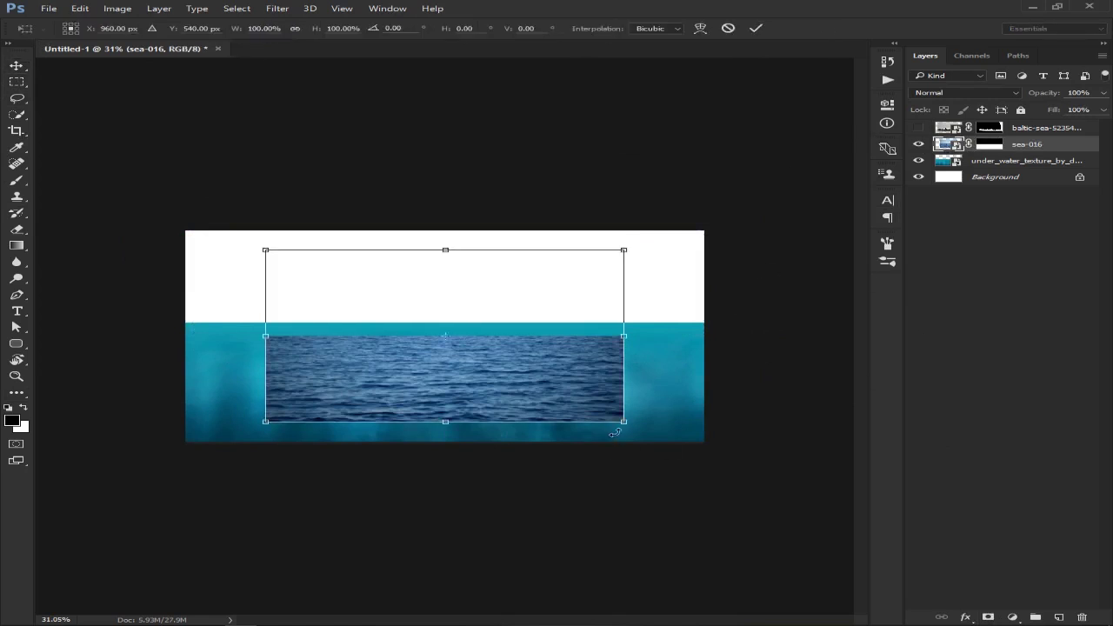
pyautogui.moveTo(624, 421); pyautogui.dragTo(711, 462)
pyautogui.moveTo(490, 387); pyautogui.dragTo(496, 311)
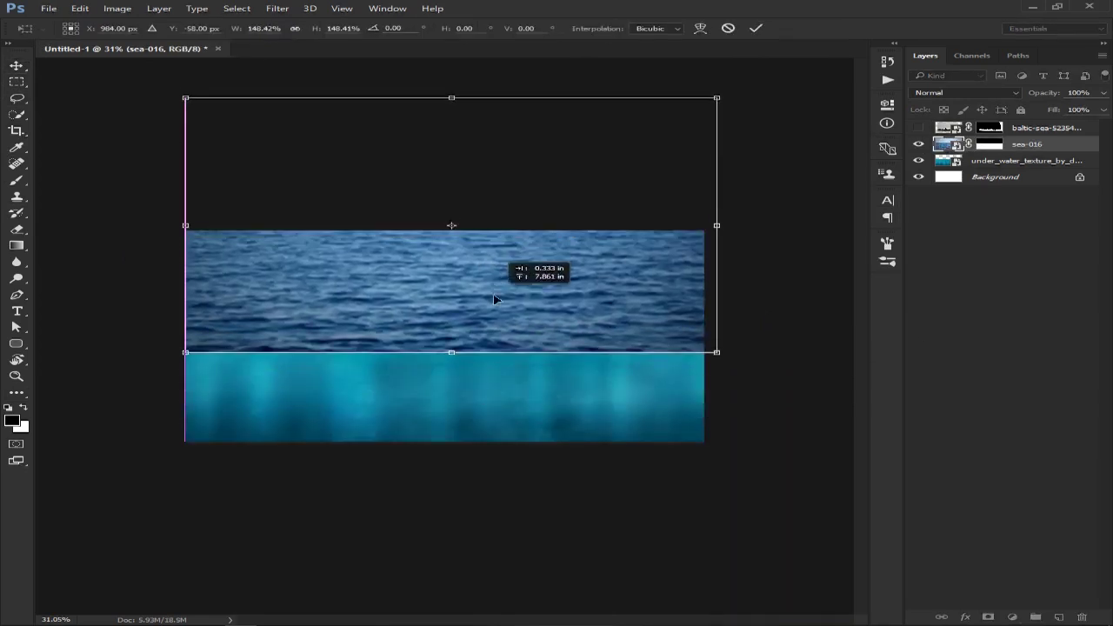
pyautogui.moveTo(451, 131); pyautogui.dragTo(450, 341)
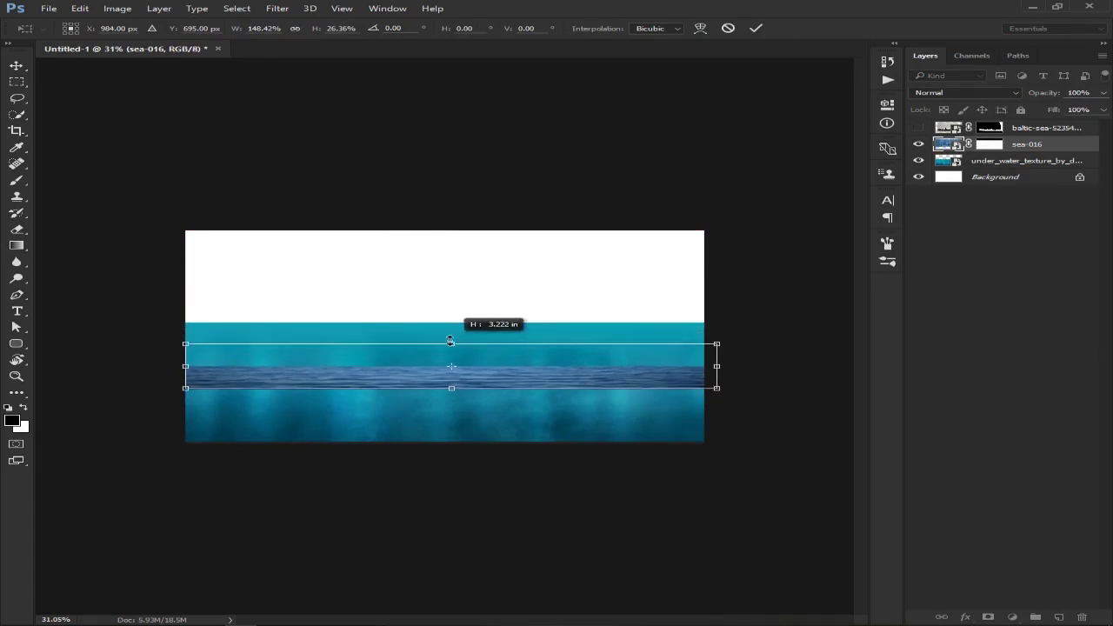
pyautogui.click(756, 27)
pyautogui.moveTo(462, 386)
pyautogui.mouseDown()
pyautogui.moveTo(469, 333)
pyautogui.moveTo(456, 329)
pyautogui.mouseUp()
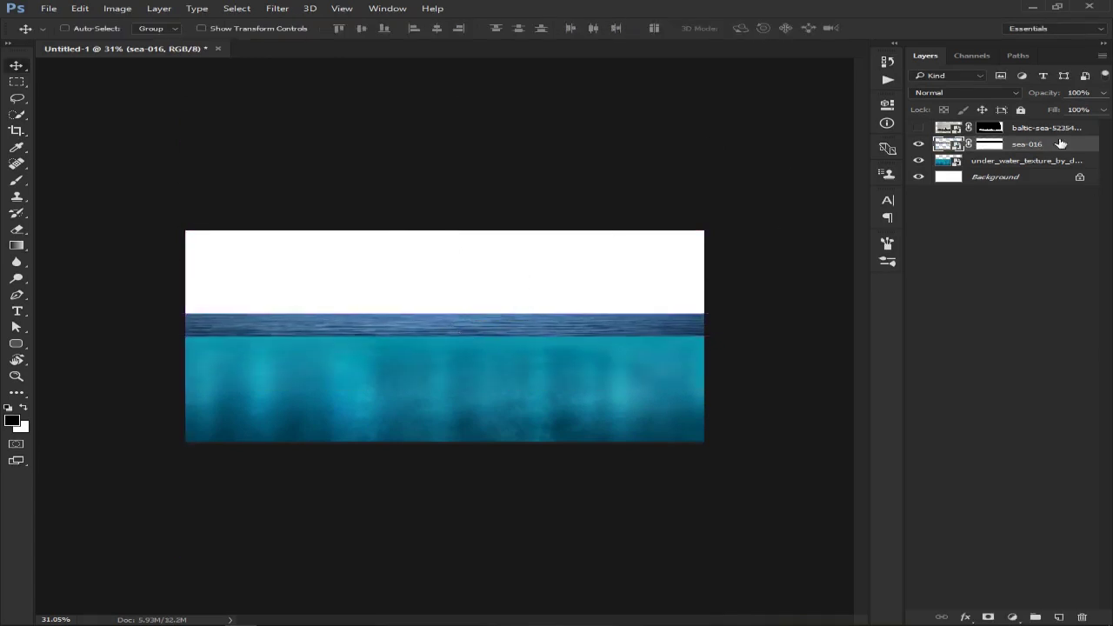
# Step: Show the rocks, shrink them and tilt them level on the horizon
pyautogui.click(919, 127)
pyautogui.click(1044, 127)
pyautogui.moveTo(397, 397); pyautogui.dragTo(359, 317)
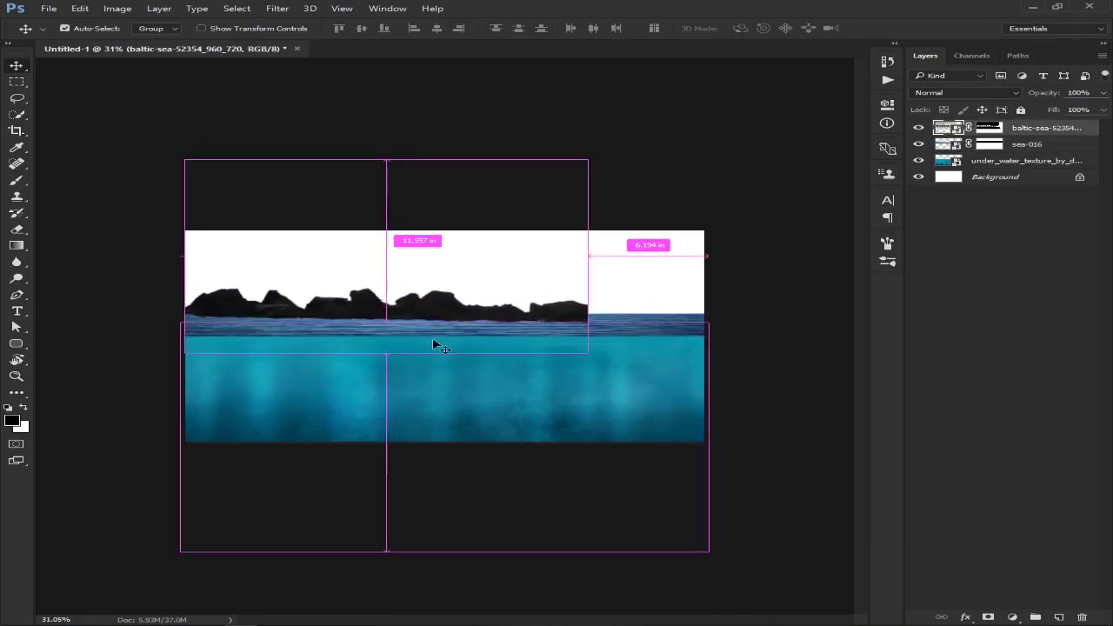
pyautogui.hotkey('ctrl', 't')
pyautogui.moveTo(590, 348); pyautogui.dragTo(322, 293)
pyautogui.moveTo(322, 228); pyautogui.dragTo(301, 296)
pyautogui.scroll(3, 382, 330)
pyautogui.scroll(1, 191, 333)
pyautogui.moveTo(522, 418); pyautogui.dragTo(372, 366)
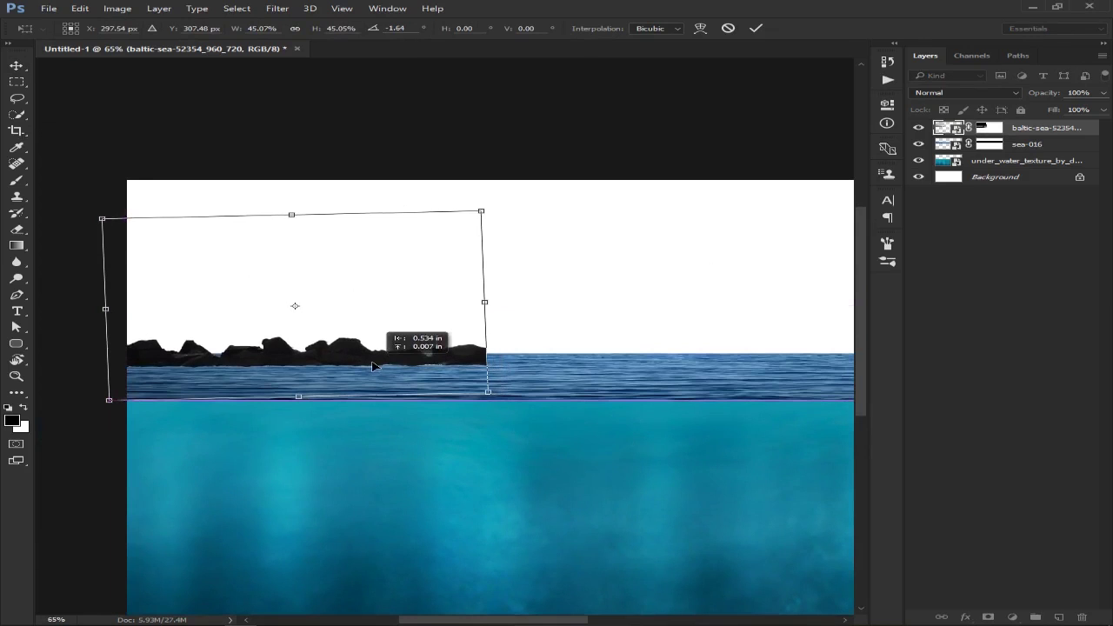
pyautogui.click(753, 29)
# Step: Put the rocks beneath the wave strip, duplicate them across the horizon, and merge the three copies
pyautogui.moveTo(1044, 128); pyautogui.dragTo(1073, 154)
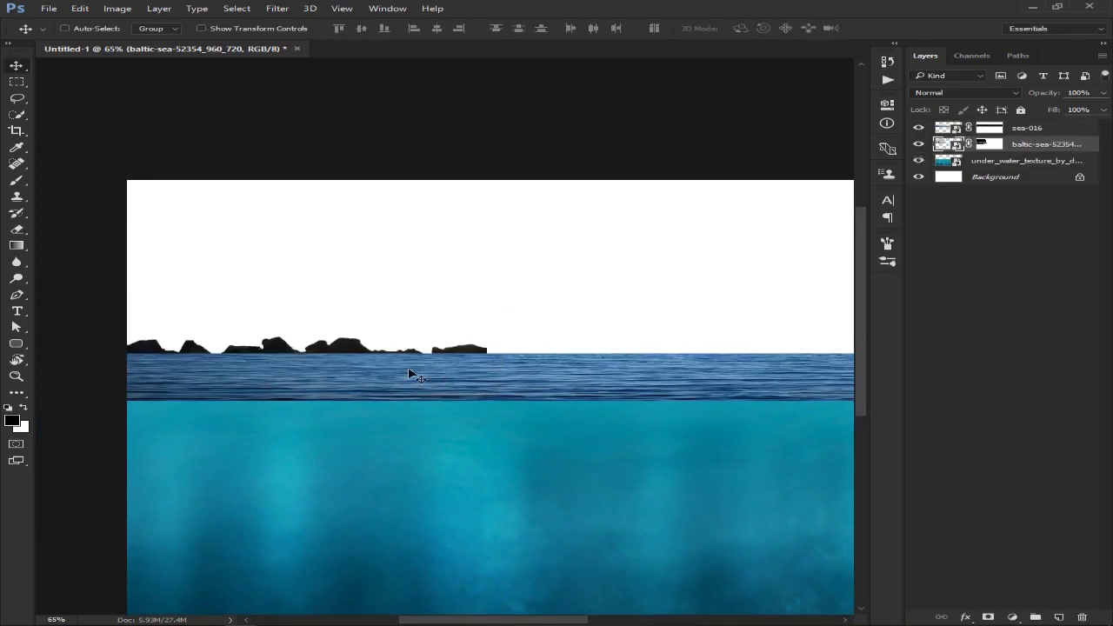
pyautogui.moveTo(409, 370); pyautogui.dragTo(661, 348)
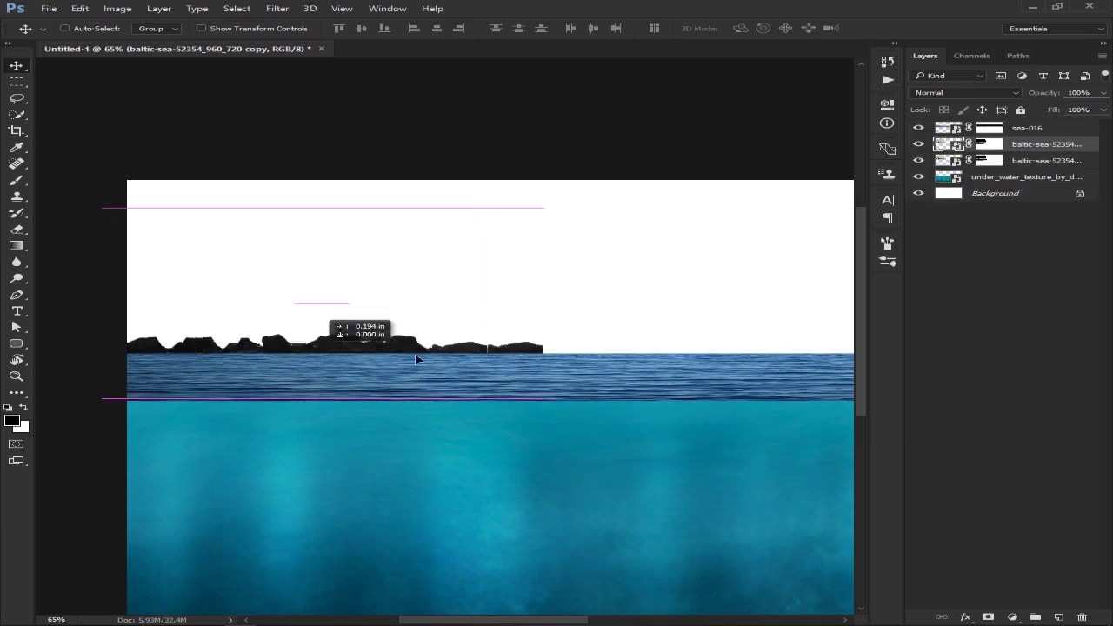
pyautogui.moveTo(634, 410); pyautogui.dragTo(403, 424)
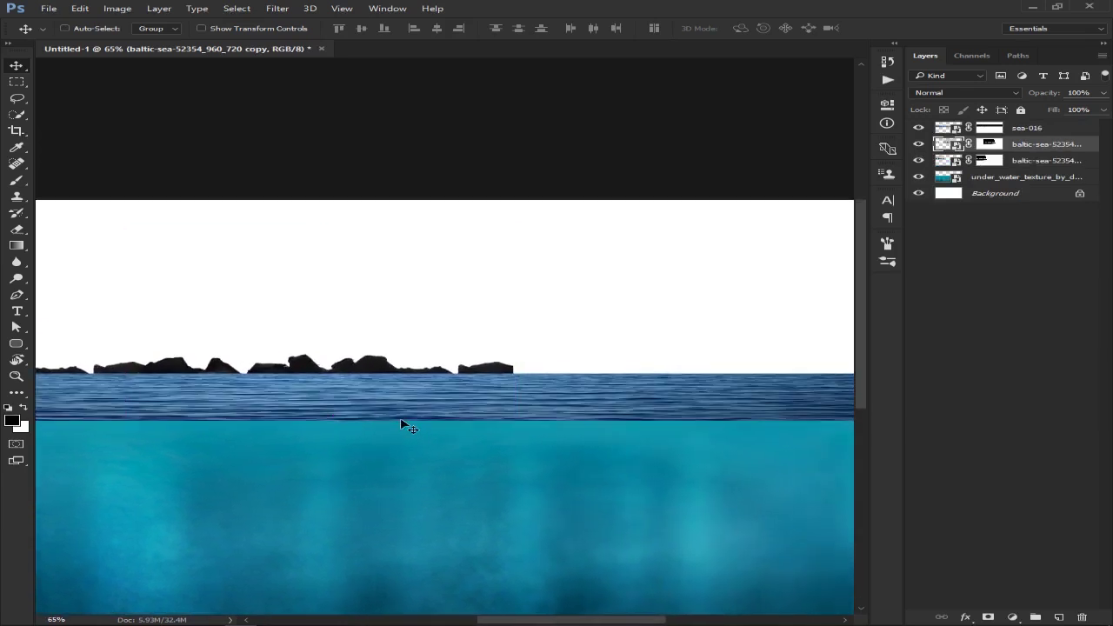
pyautogui.moveTo(374, 370); pyautogui.dragTo(681, 369)
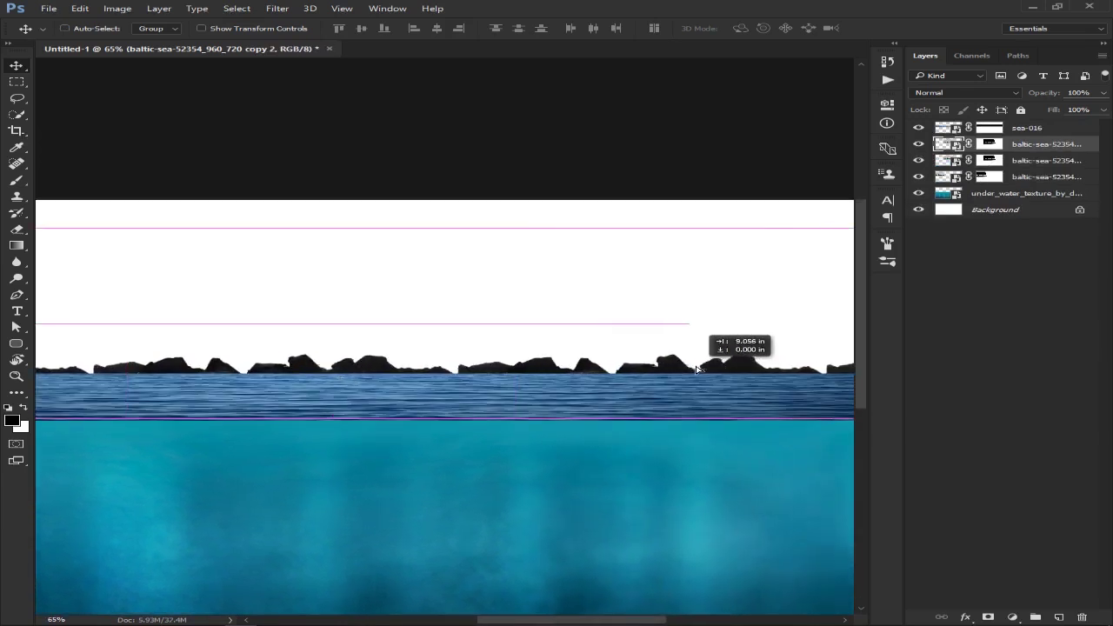
pyautogui.scroll(-2, 442, 415)
pyautogui.scroll(-1, 446, 417)
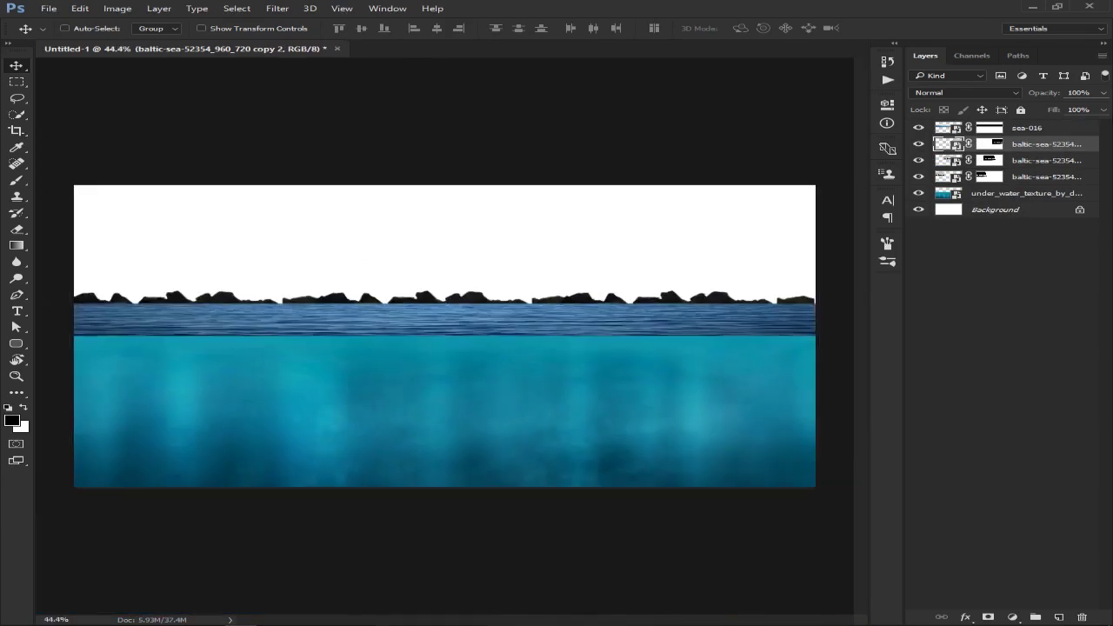
pyautogui.keyDown('shift'); pyautogui.click(1048, 178); pyautogui.keyUp('shift')
pyautogui.hotkey('ctrl', 'e')
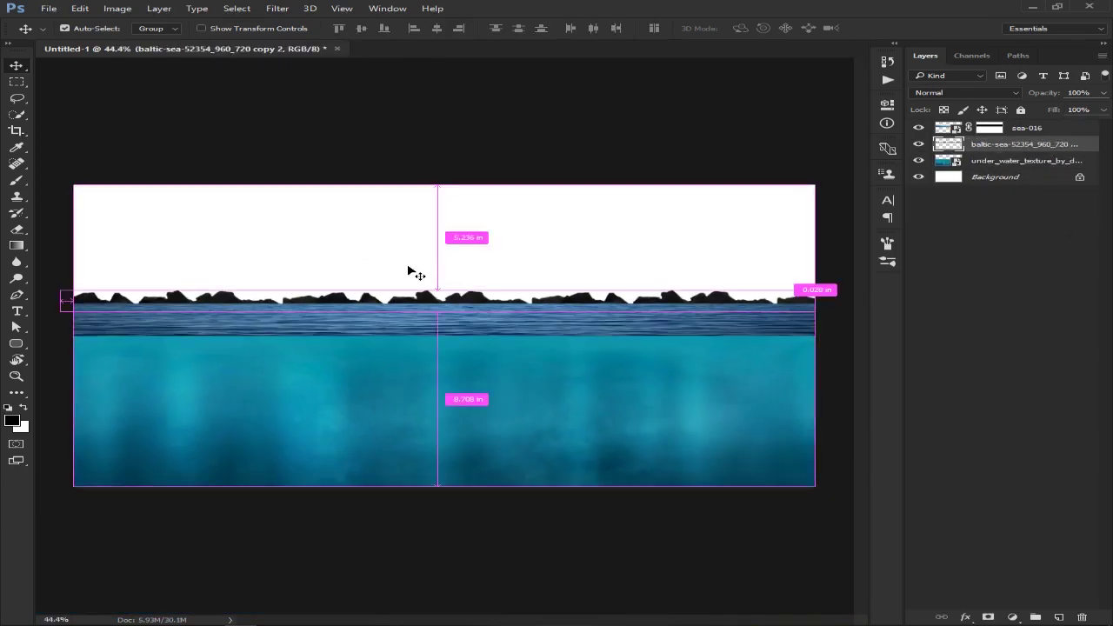
# Step: Convert the merged rocks to a Smart Object, stretch them full width, and Save As to Desktop
pyautogui.rightClick(1087, 143)
pyautogui.click(883, 200)
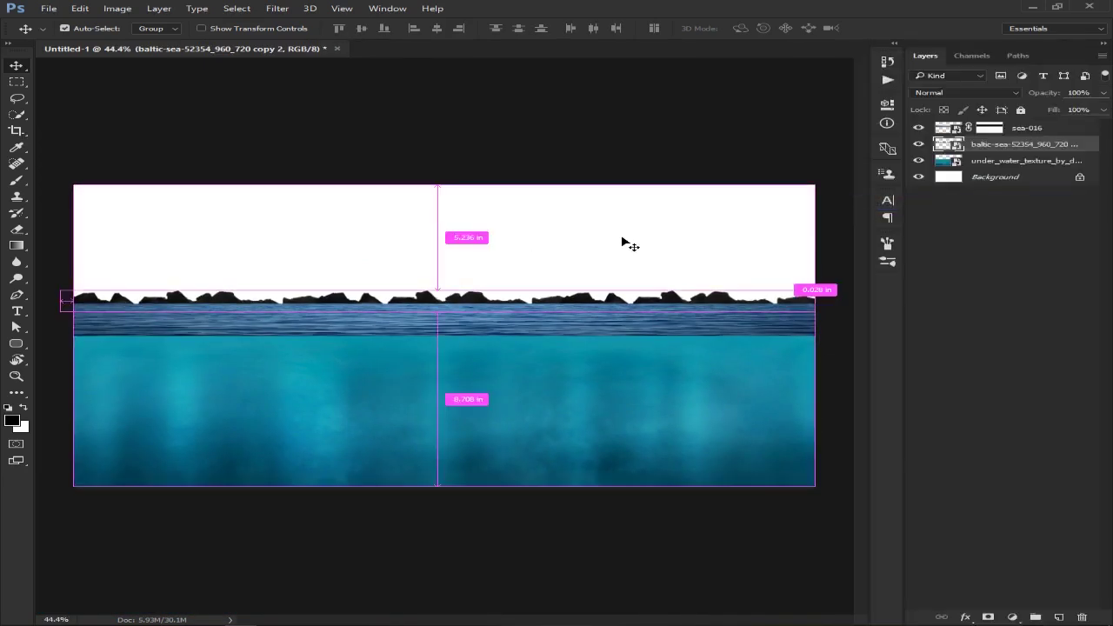
pyautogui.hotkey('ctrl', 't')
pyautogui.moveTo(807, 308); pyautogui.dragTo(826, 285)
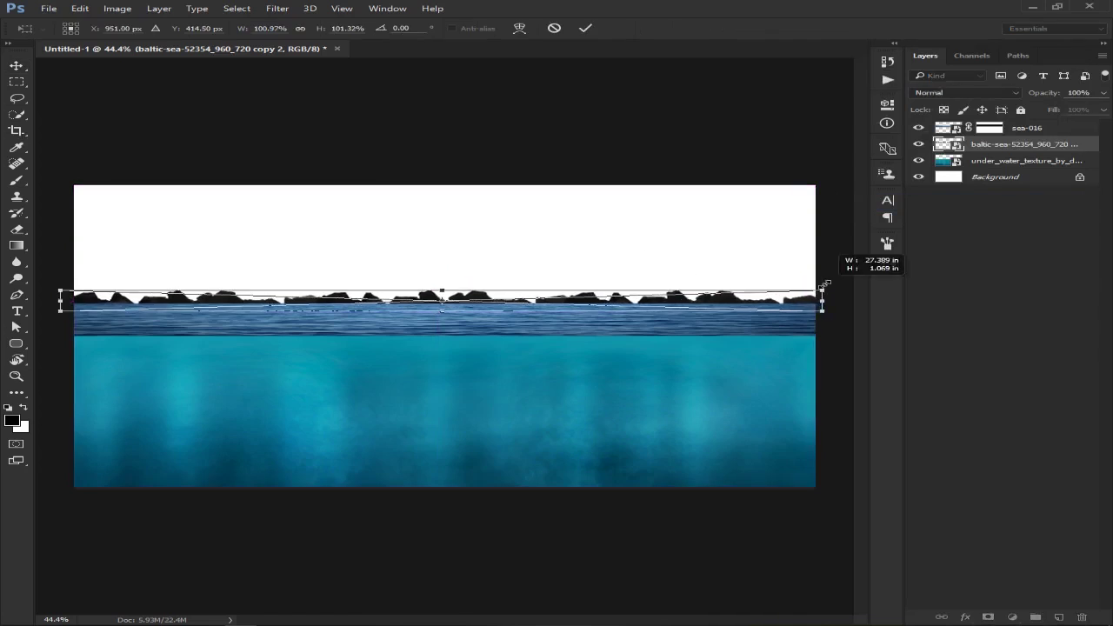
pyautogui.click(586, 27)
pyautogui.hotkey('ctrl', 'shift', 's')
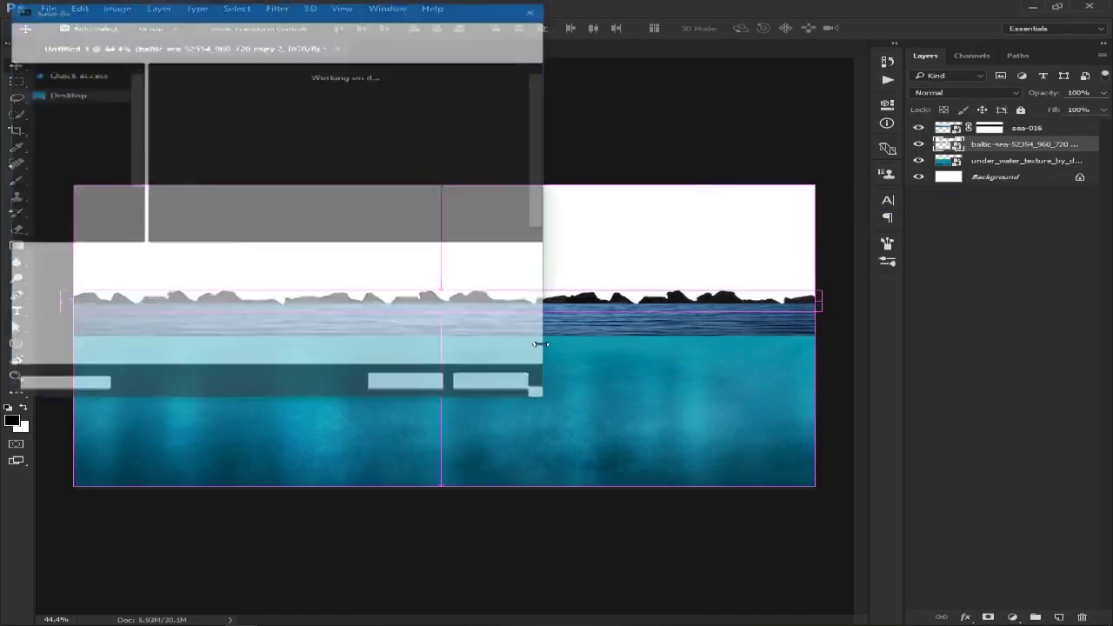
pyautogui.click(78, 98)
# Step: Save Untitled-1.psd and move the underwater texture layer to the top of the stack
pyautogui.click(407, 385)
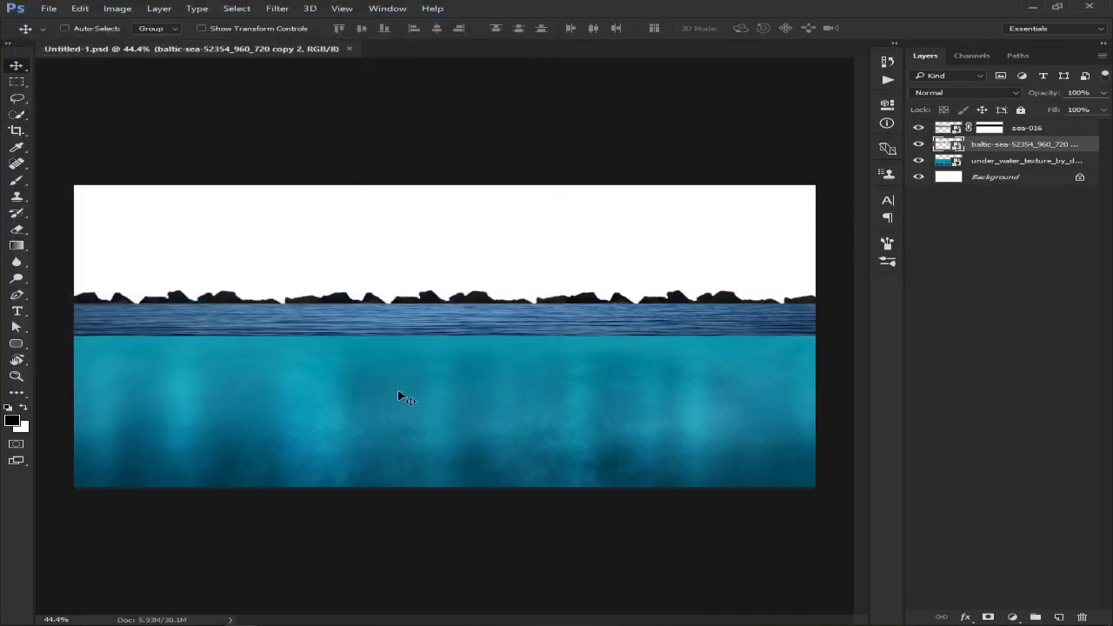
pyautogui.click(997, 164)
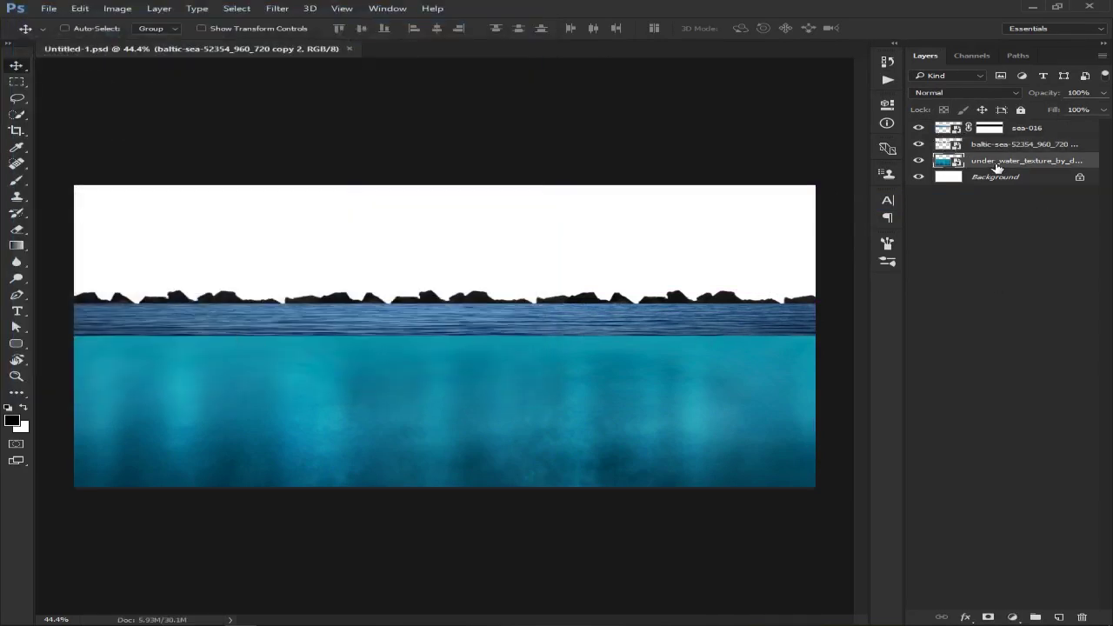
pyautogui.moveTo(1015, 164)
pyautogui.mouseDown()
pyautogui.moveTo(1018, 124)
pyautogui.moveTo(1001, 167)
pyautogui.mouseUp()
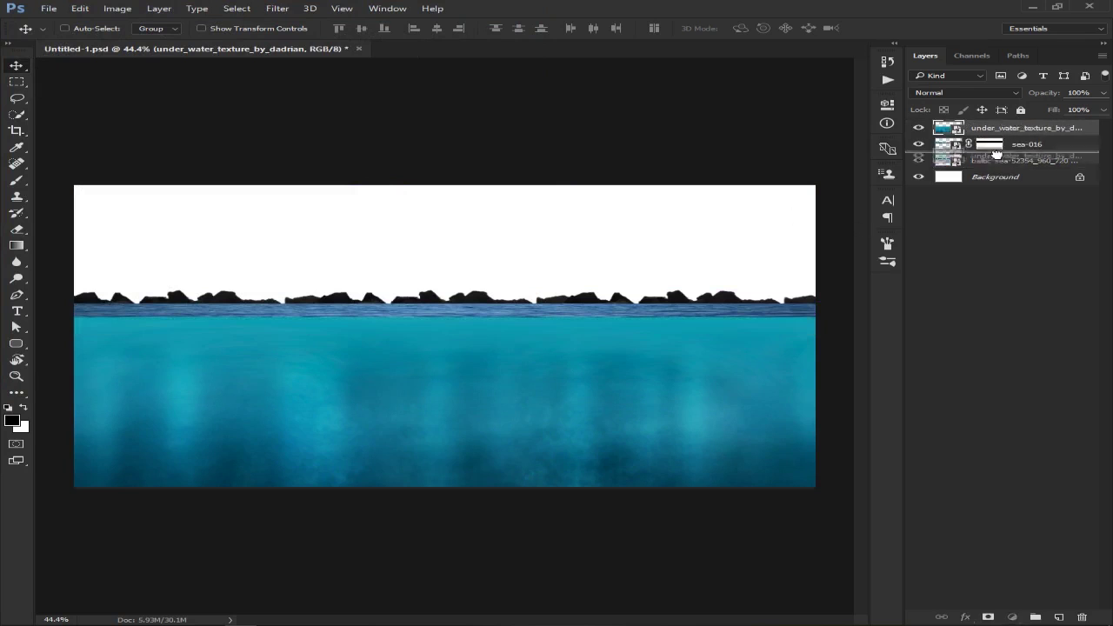
pyautogui.click(976, 130)
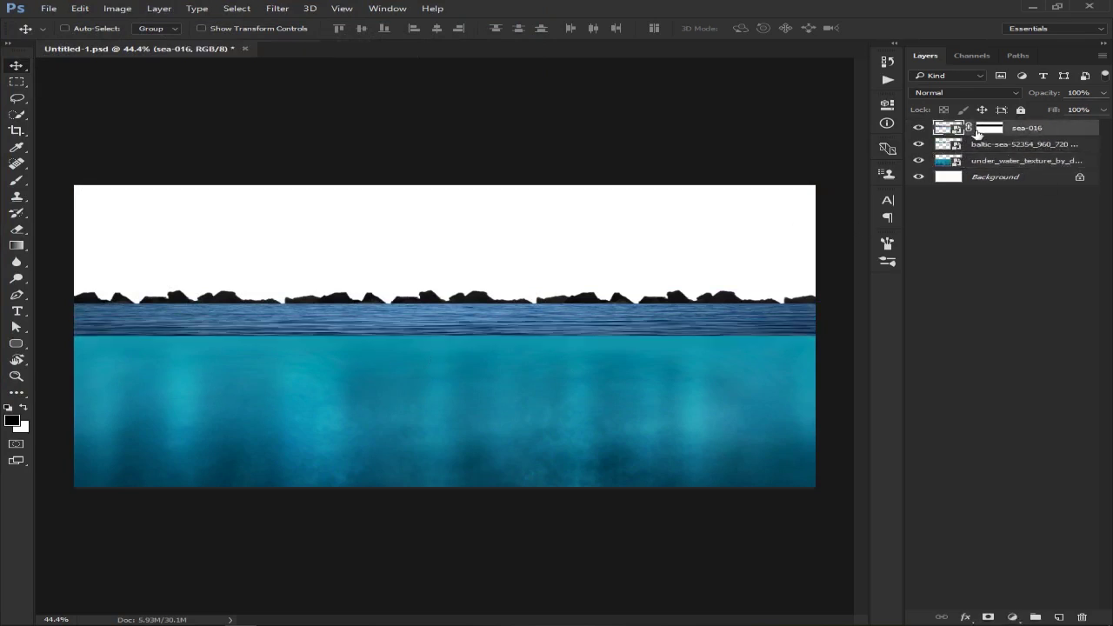
# Step: Set the brush to size 459 and invert the sea-016 mask to black
pyautogui.press('b')
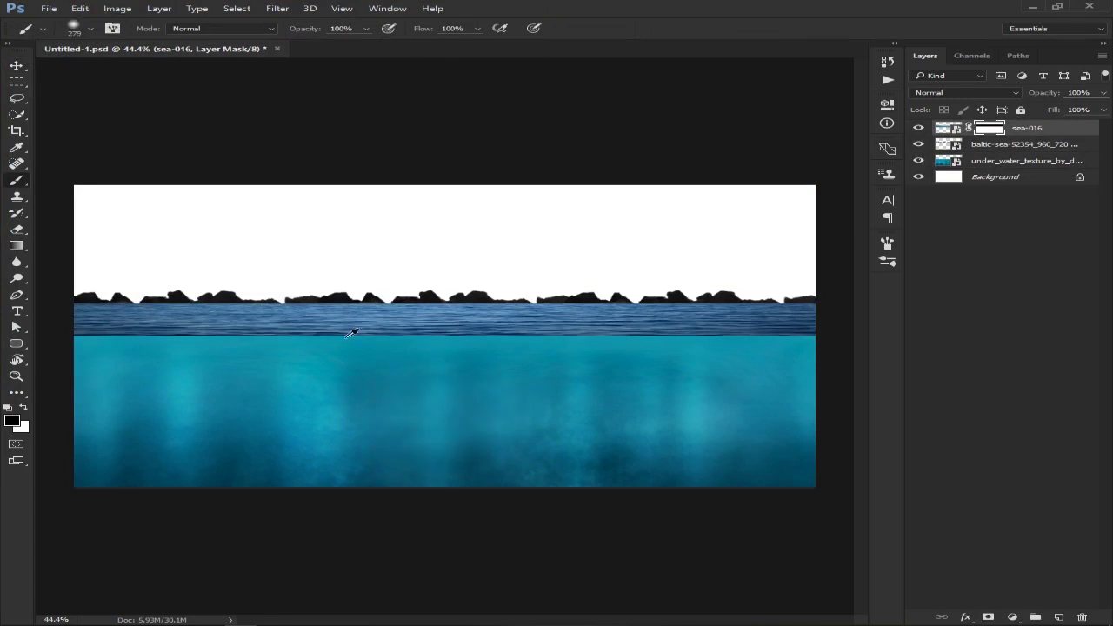
pyautogui.moveTo(291, 346); pyautogui.dragTo(355, 373)
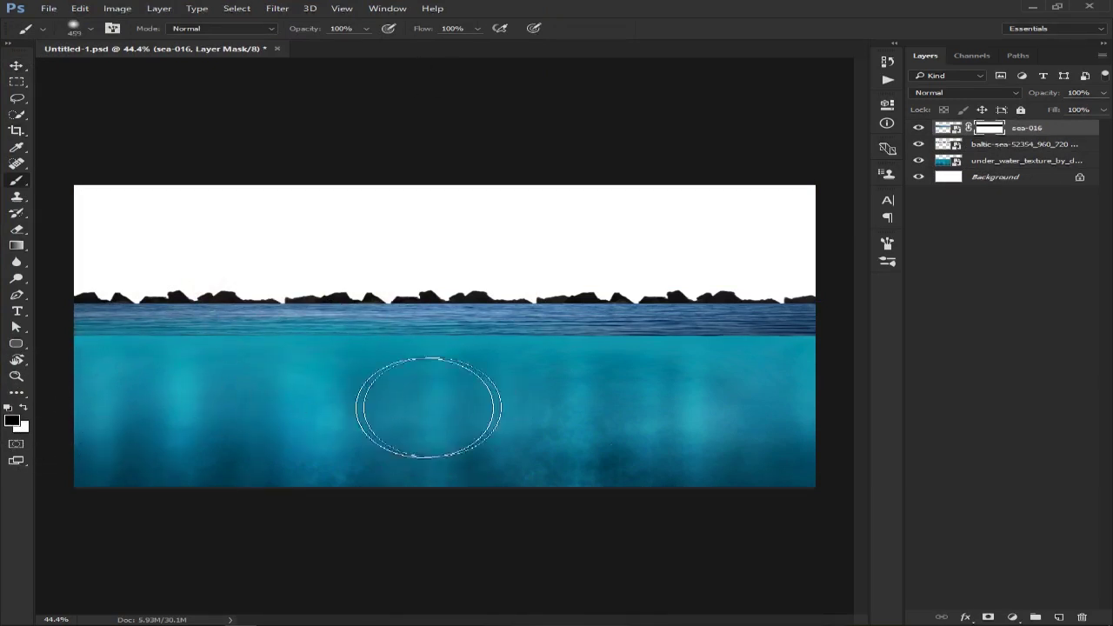
pyautogui.hotkey('ctrl', 'i')
pyautogui.moveTo(193, 415); pyautogui.dragTo(192, 426)
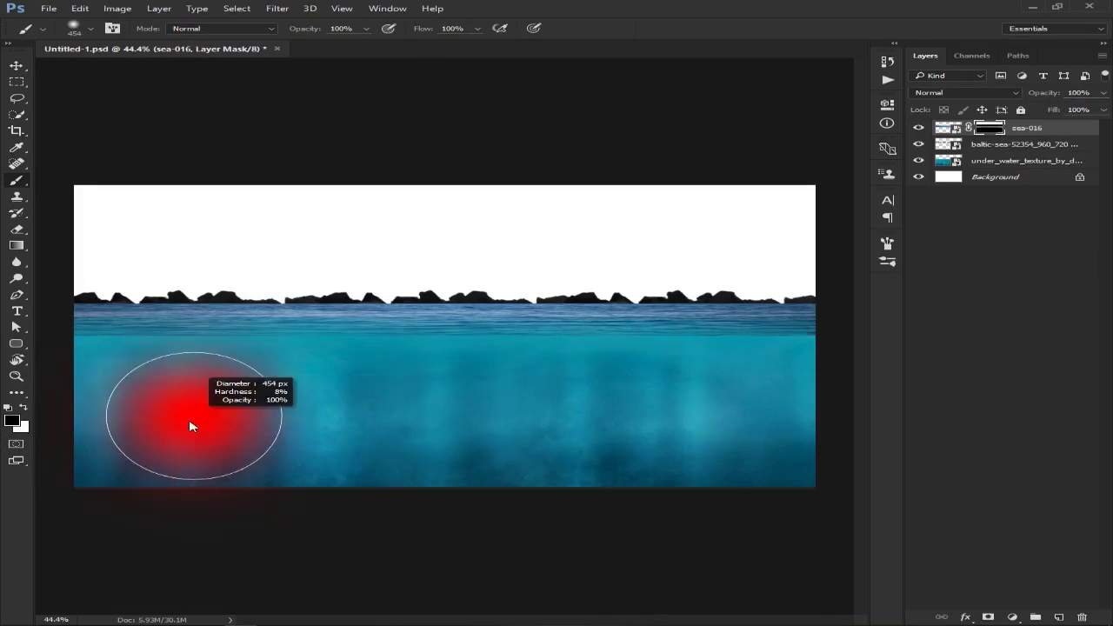
pyautogui.moveTo(182, 474); pyautogui.dragTo(153, 506)
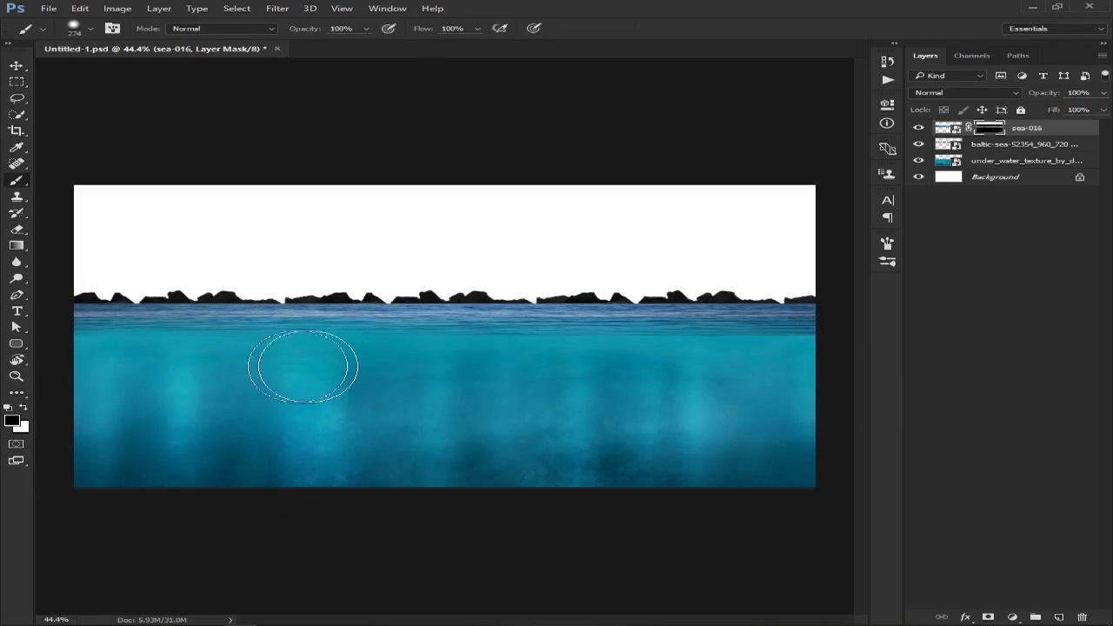
# Step: Test a white mask stroke near the horizon, undo it, and nudge the sea-016 layer
pyautogui.press('x')
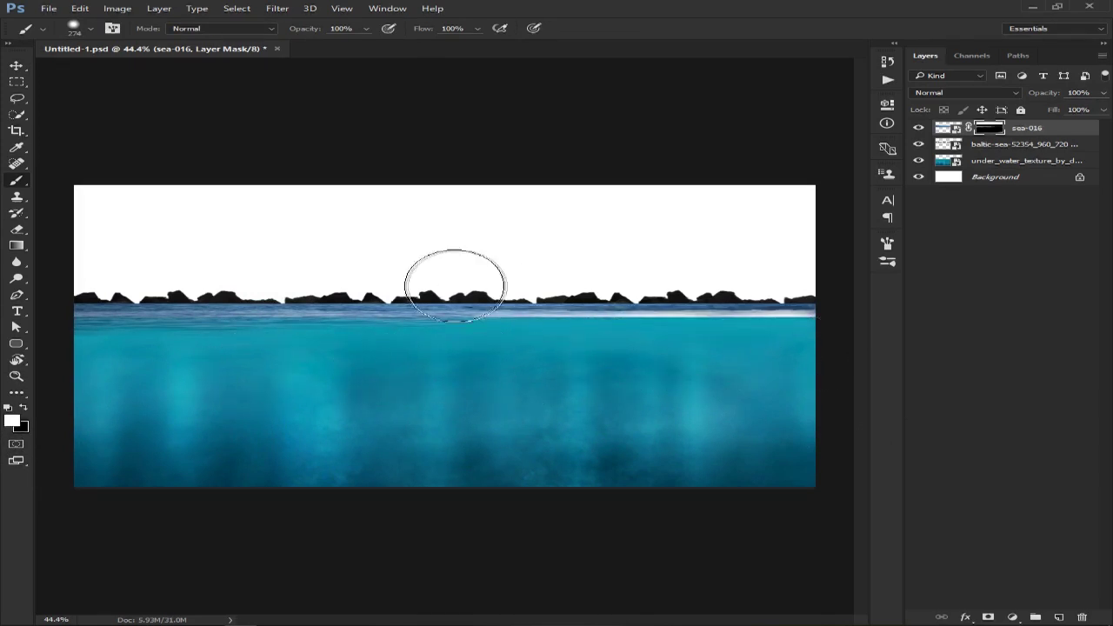
pyautogui.moveTo(455, 271); pyautogui.dragTo(432, 285)
pyautogui.hotkey('ctrl', 'z')
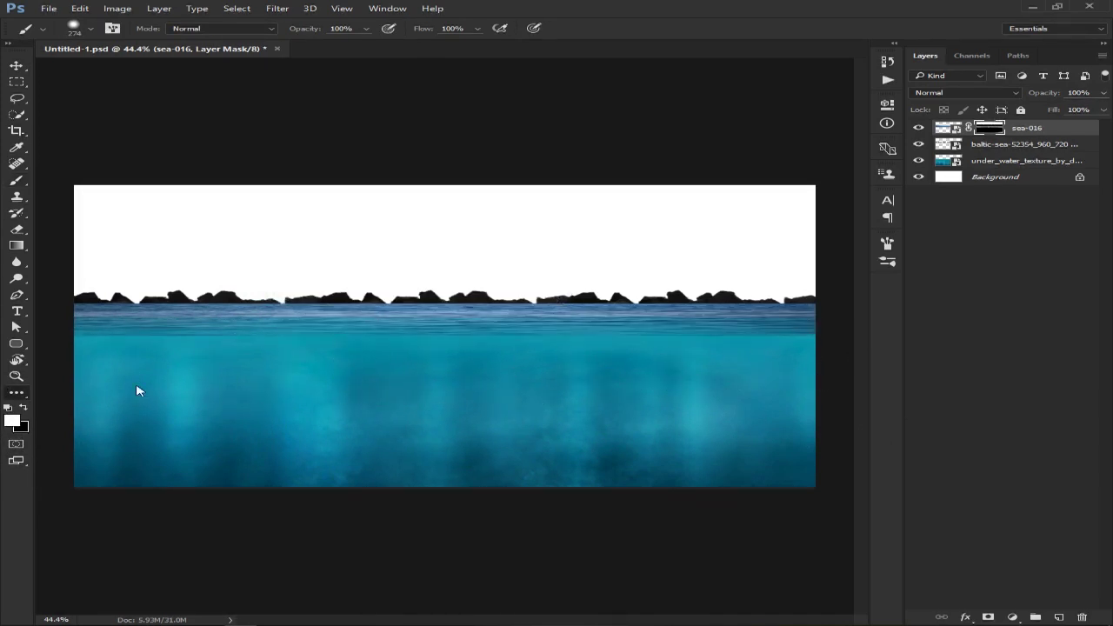
pyautogui.click(16, 393)
pyautogui.press('b')
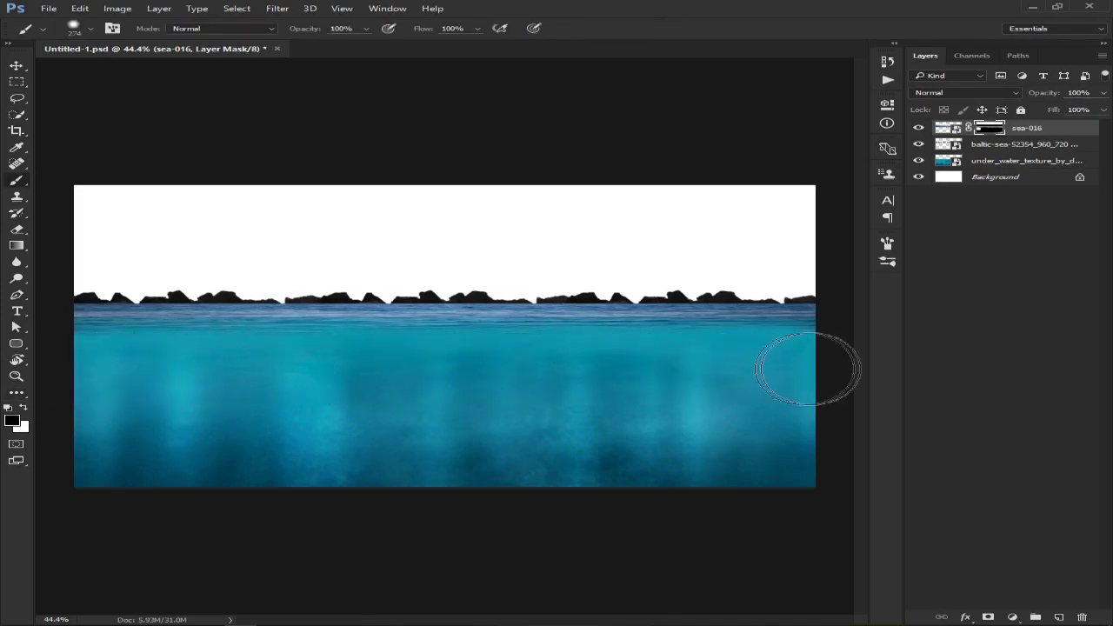
pyautogui.click(16, 65)
pyautogui.moveTo(616, 406); pyautogui.dragTo(471, 396)
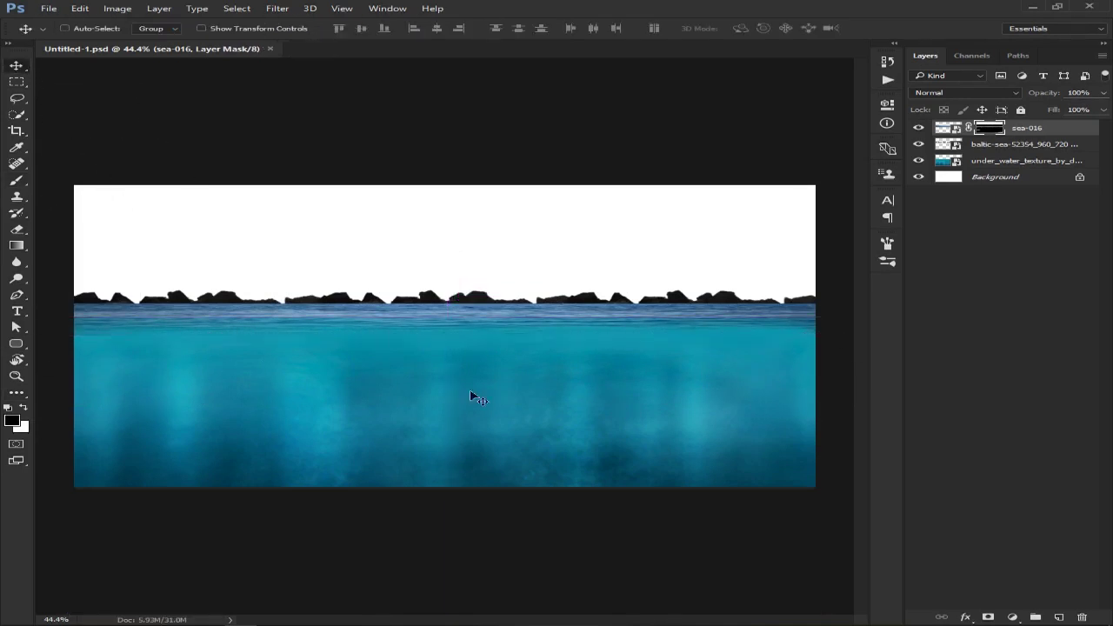
# Step: Add a Hue/Saturation adjustment that desaturates and darkens the Cyans, clipped to sea-016
pyautogui.click(1012, 618)
pyautogui.click(1026, 390)
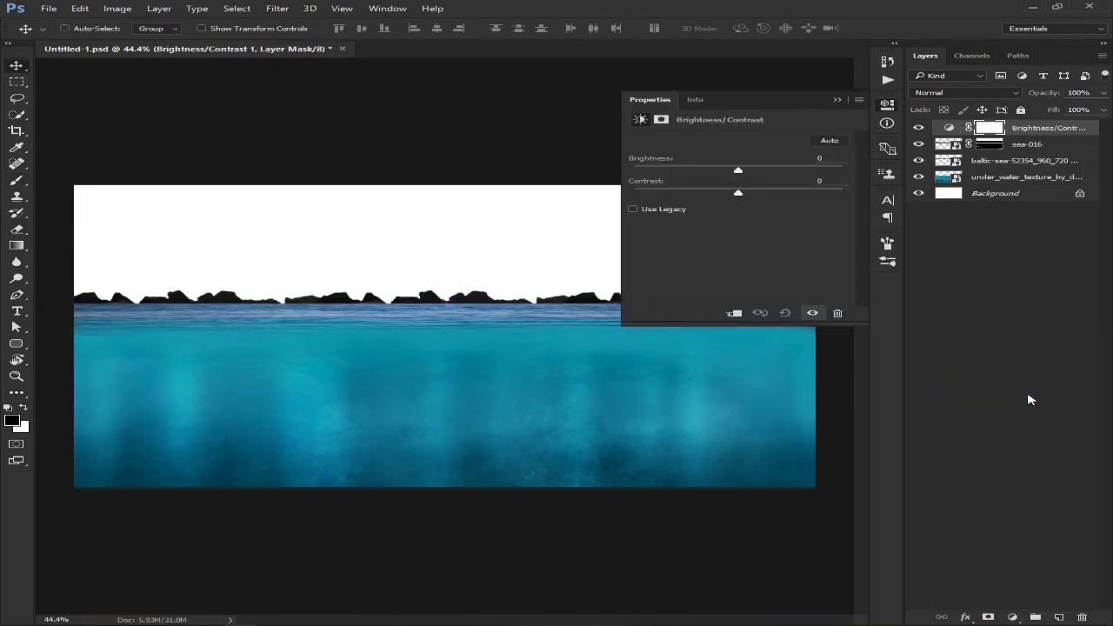
pyautogui.click(1012, 618)
pyautogui.click(965, 466)
pyautogui.click(638, 156)
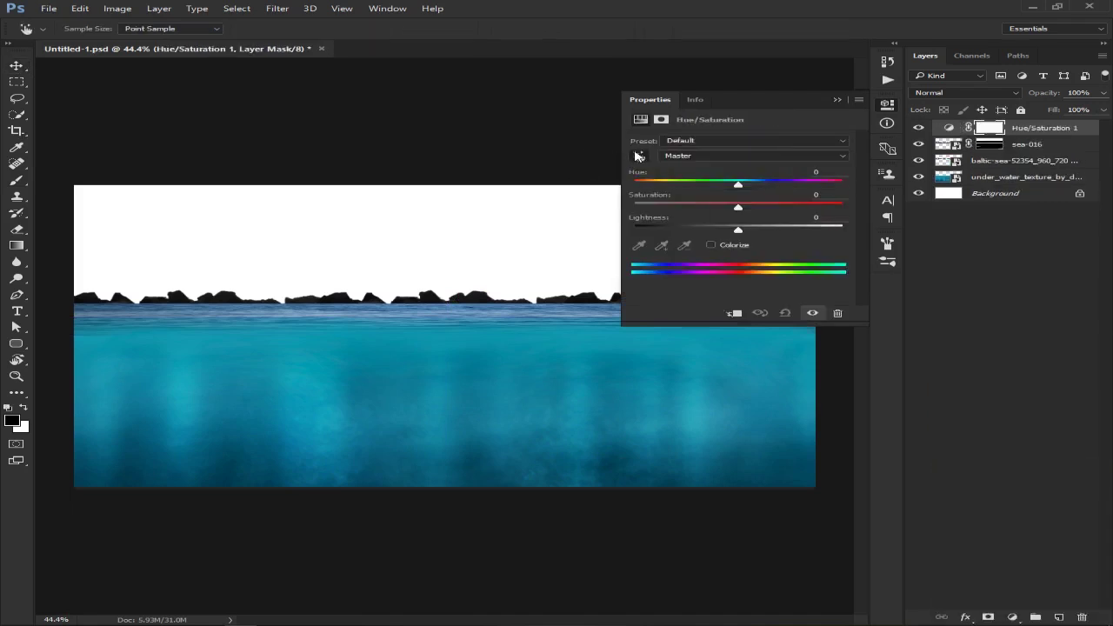
pyautogui.moveTo(226, 308); pyautogui.dragTo(187, 309)
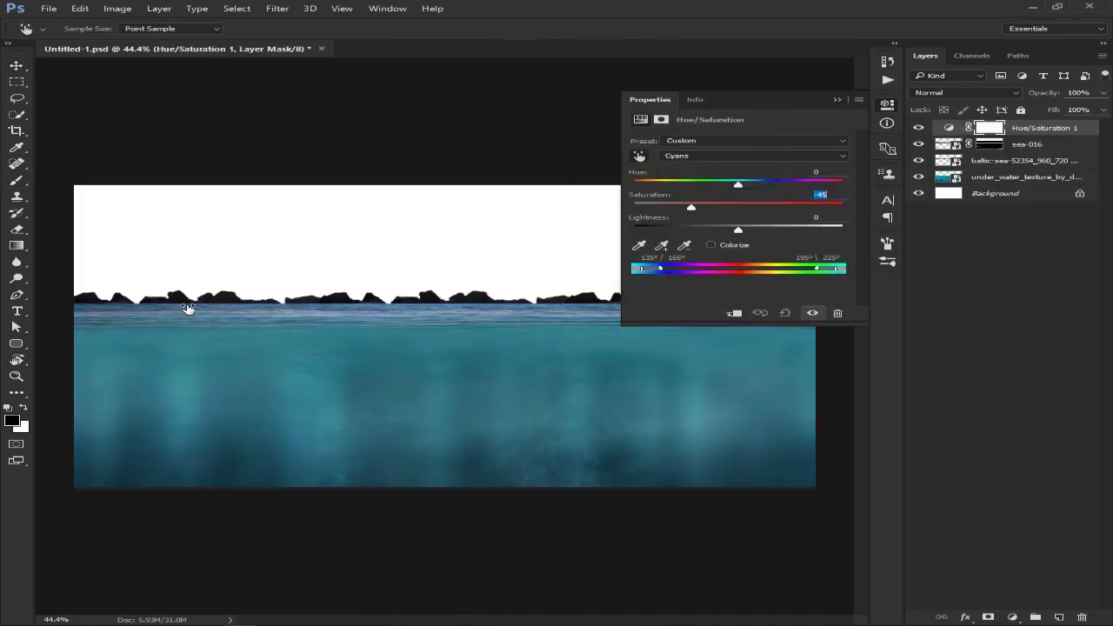
pyautogui.click(734, 313)
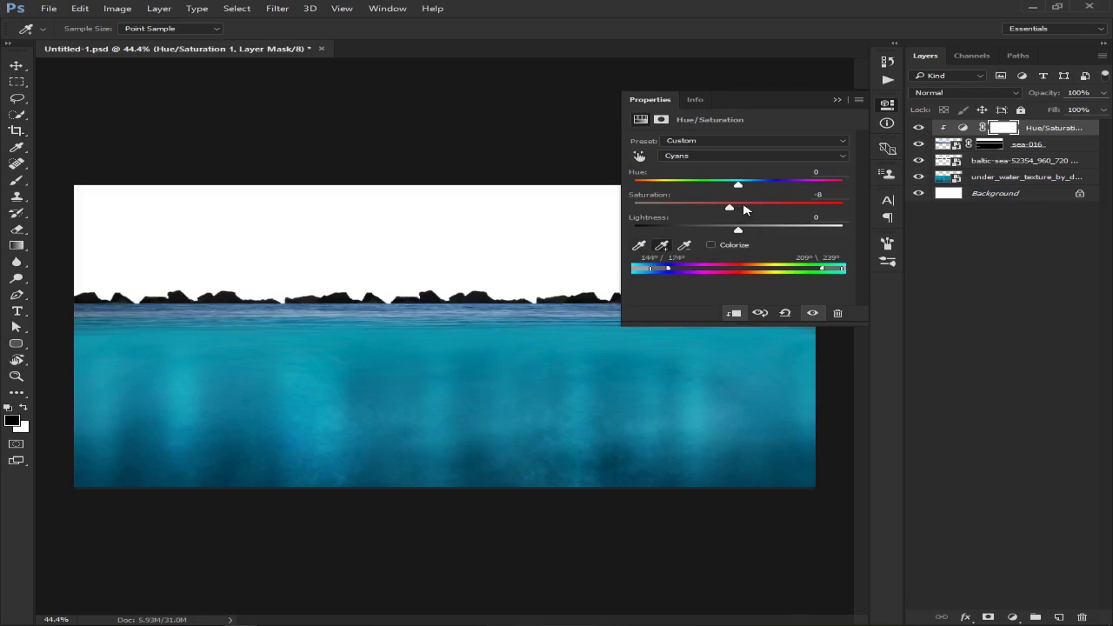
pyautogui.moveTo(738, 229)
pyautogui.mouseDown()
pyautogui.moveTo(766, 229)
pyautogui.moveTo(724, 231)
pyautogui.mouseUp()
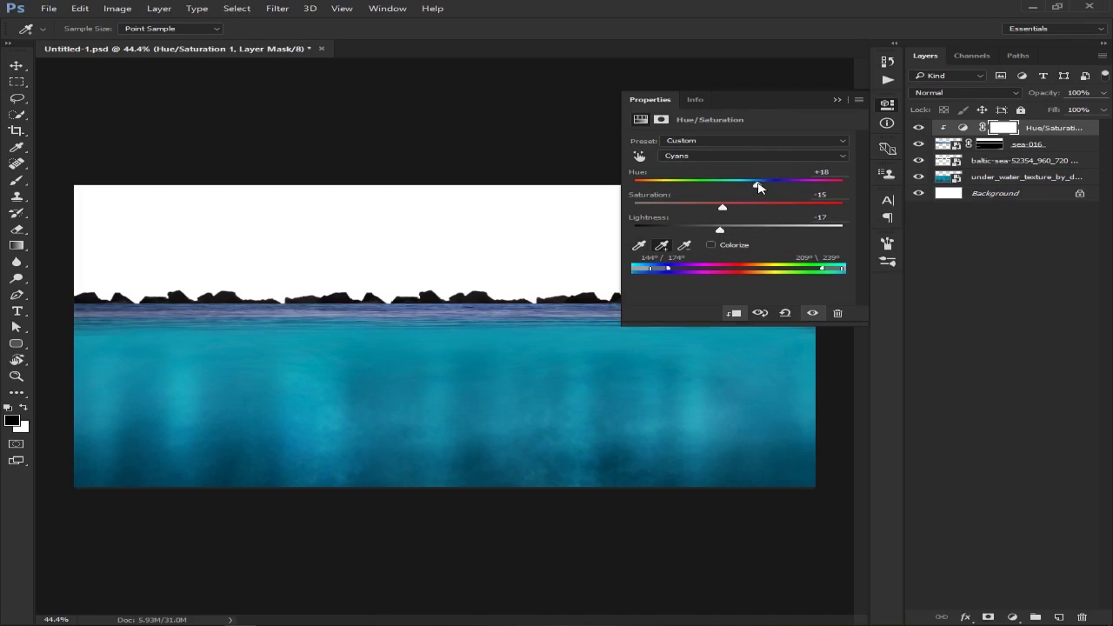
pyautogui.click(838, 100)
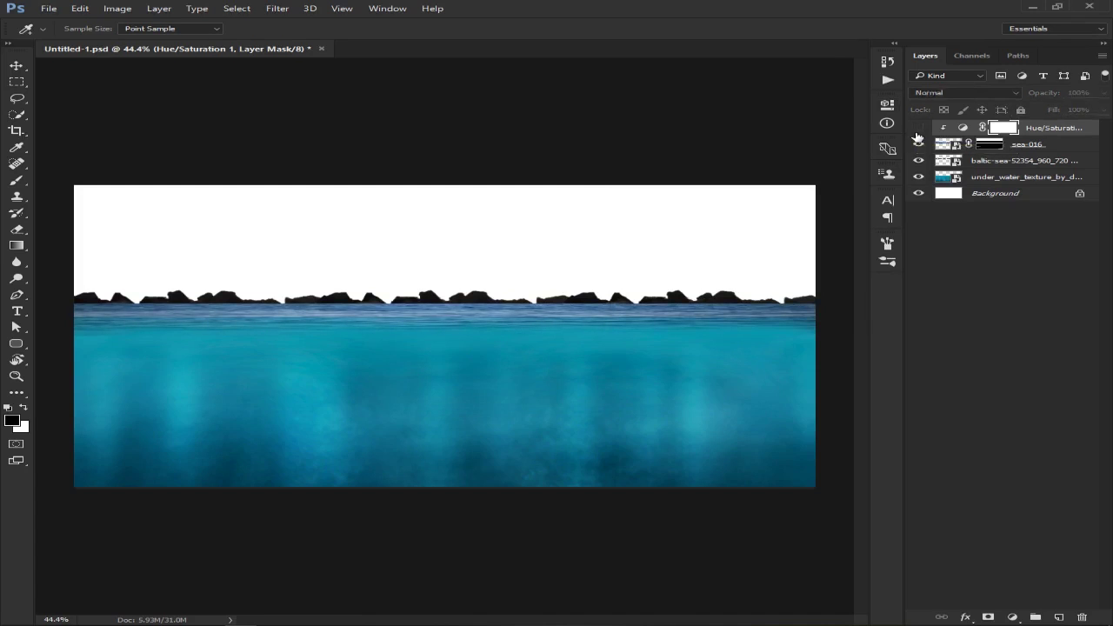
# Step: Drag a sunset sky image from the Clouds folder into the composition
pyautogui.click(16, 67)
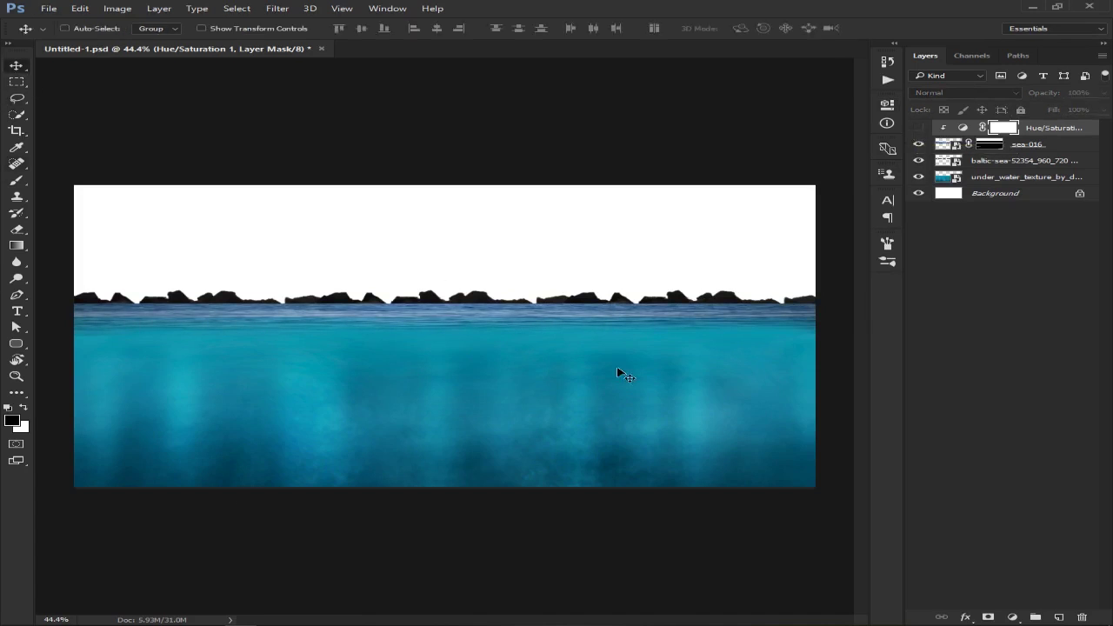
pyautogui.hotkey('alt', 'Tab')
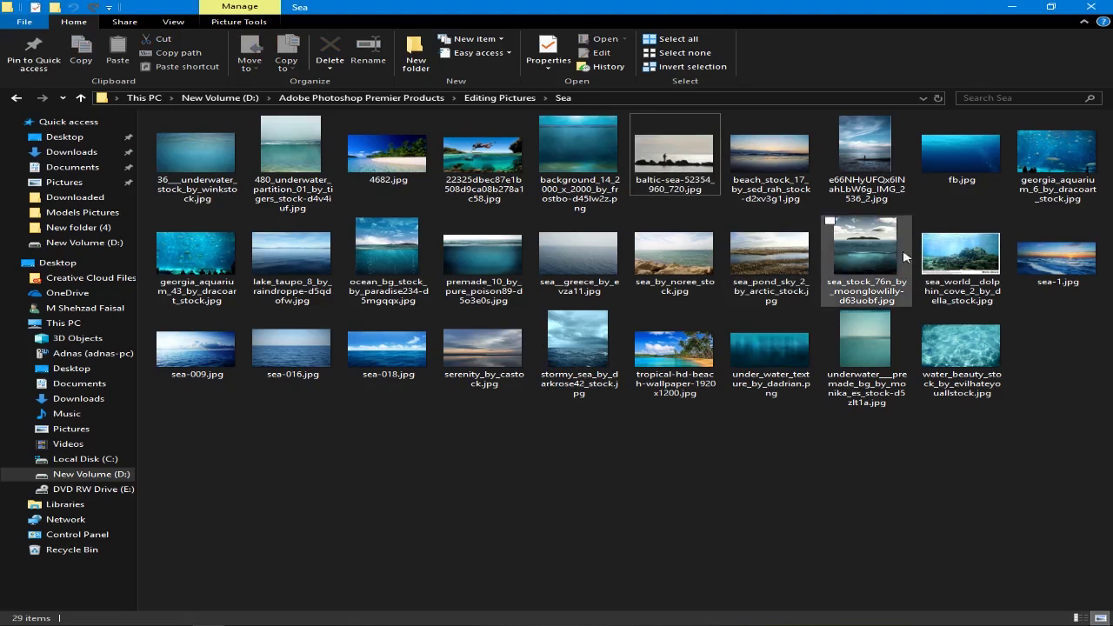
pyautogui.moveTo(64, 182)
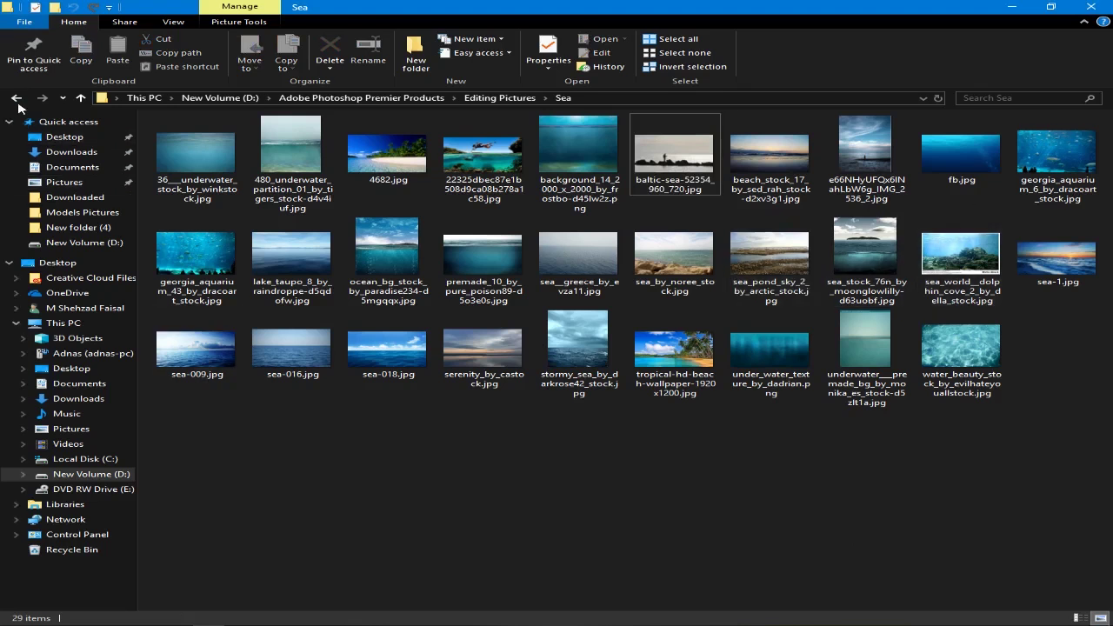
pyautogui.click(15, 98)
pyautogui.doubleClick(196, 230)
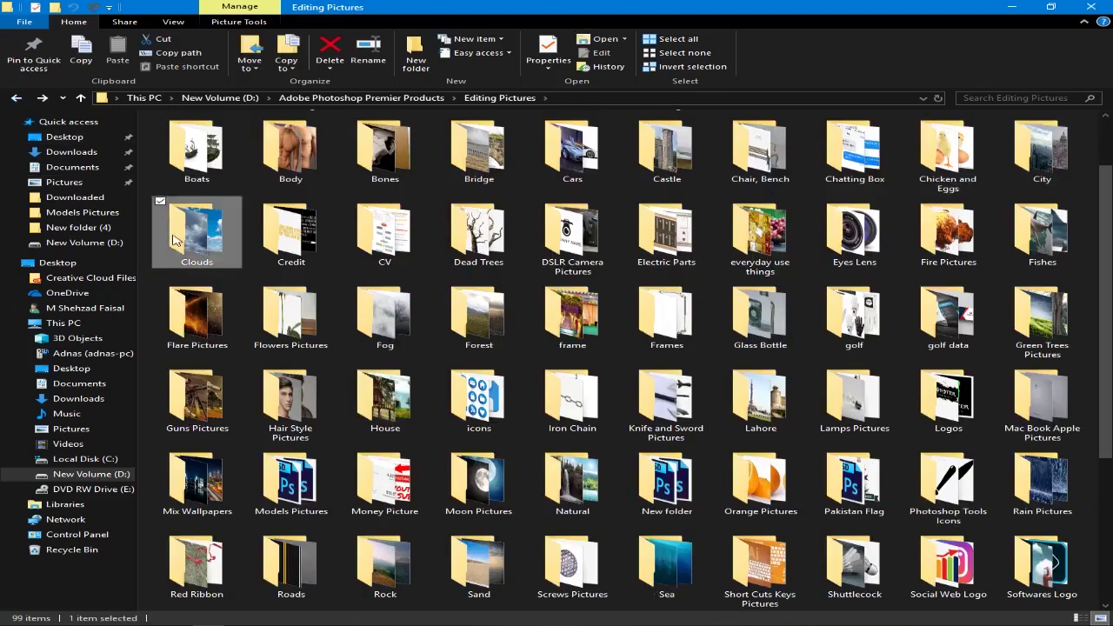
pyautogui.moveTo(961, 254); pyautogui.dragTo(425, 385)
pyautogui.hotkey('alt', 'Tab')
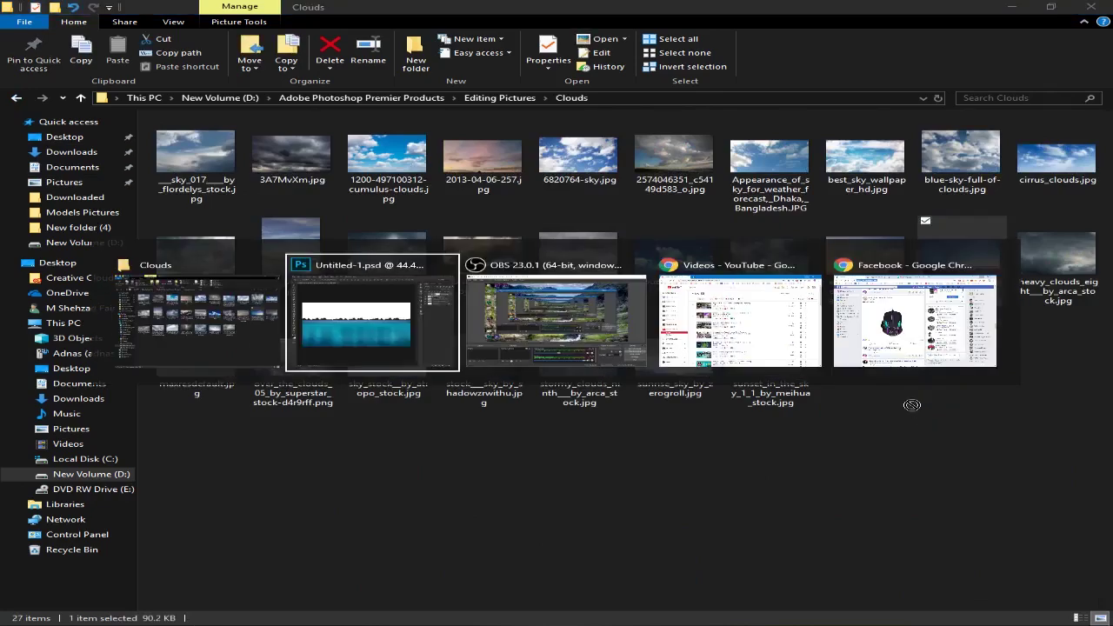
# Step: Enlarge the sunset sky to fill the canvas and move it below the under_water layer
pyautogui.moveTo(721, 463); pyautogui.dragTo(814, 507)
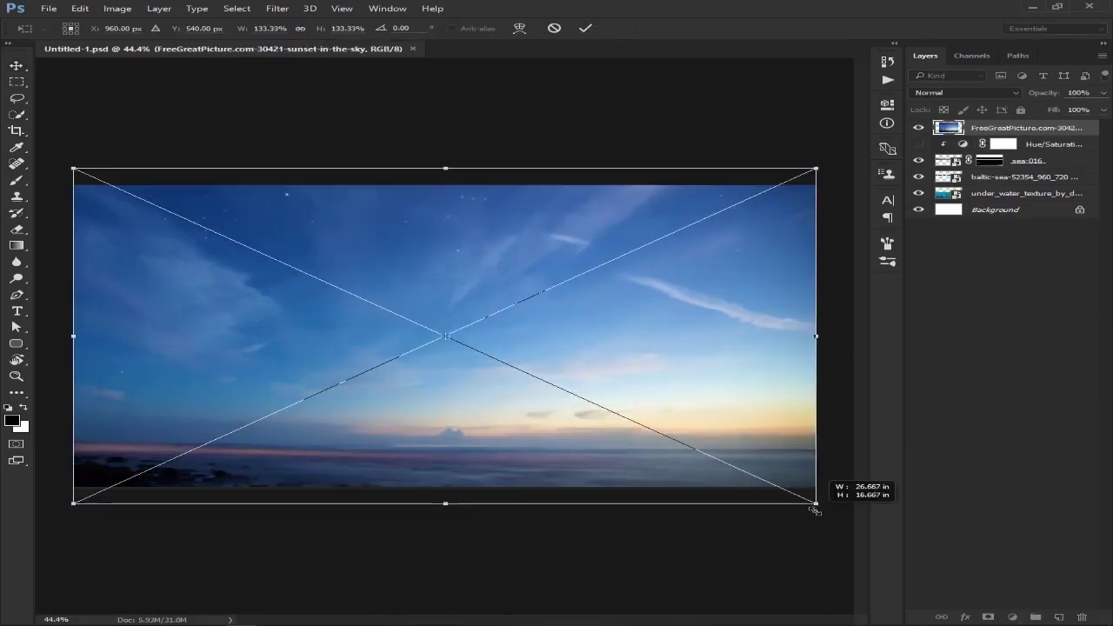
pyautogui.click(585, 28)
pyautogui.moveTo(982, 130); pyautogui.dragTo(1007, 193)
pyautogui.moveTo(487, 378)
pyautogui.mouseDown()
pyautogui.moveTo(453, 350)
pyautogui.moveTo(427, 299)
pyautogui.moveTo(445, 258)
pyautogui.moveTo(446, 272)
pyautogui.mouseUp()
# Step: Place the wooden barrel image from the Barrels, Drums folder and move its layer to the top
pyautogui.click(633, 412)
pyautogui.hotkey('alt', 'Tab')
pyautogui.click(80, 97)
pyautogui.doubleClick(763, 149)
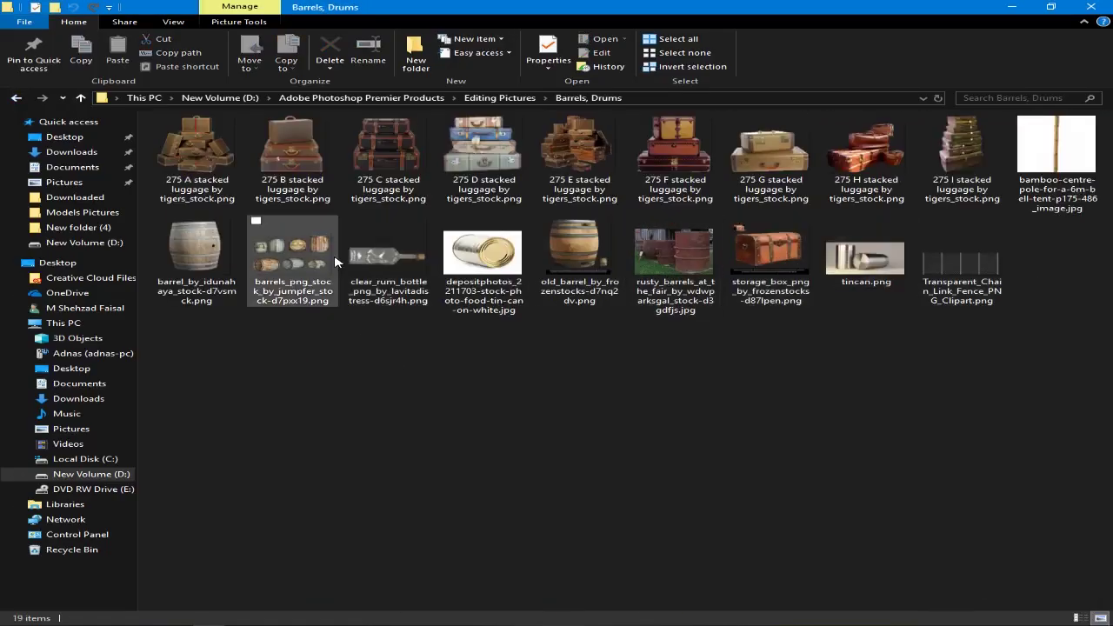
pyautogui.moveTo(195, 256)
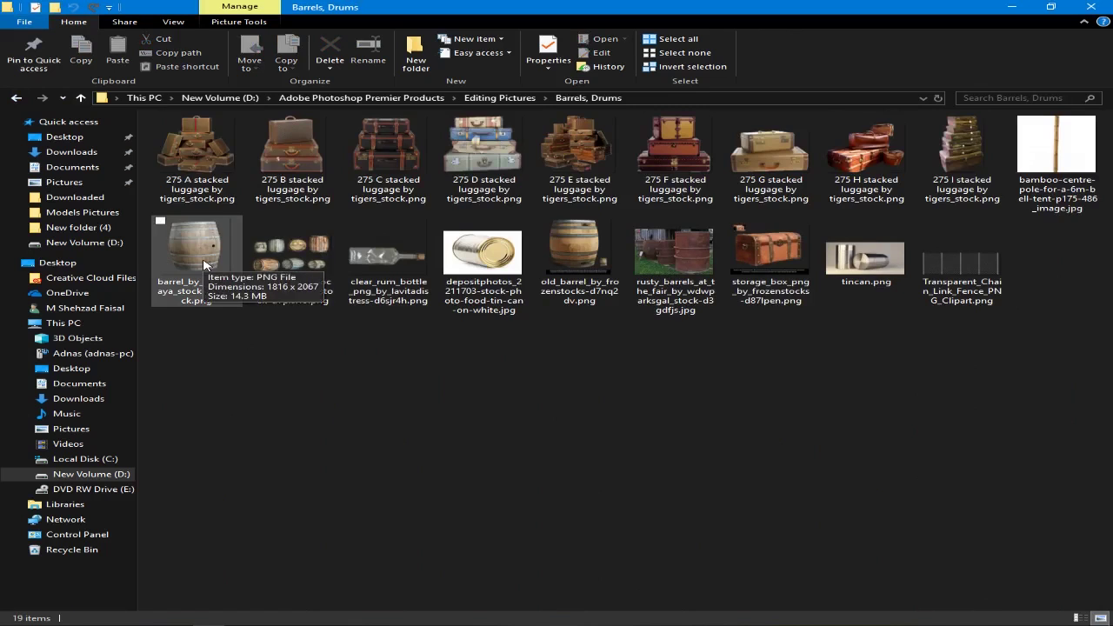
pyautogui.moveTo(203, 264); pyautogui.dragTo(463, 363)
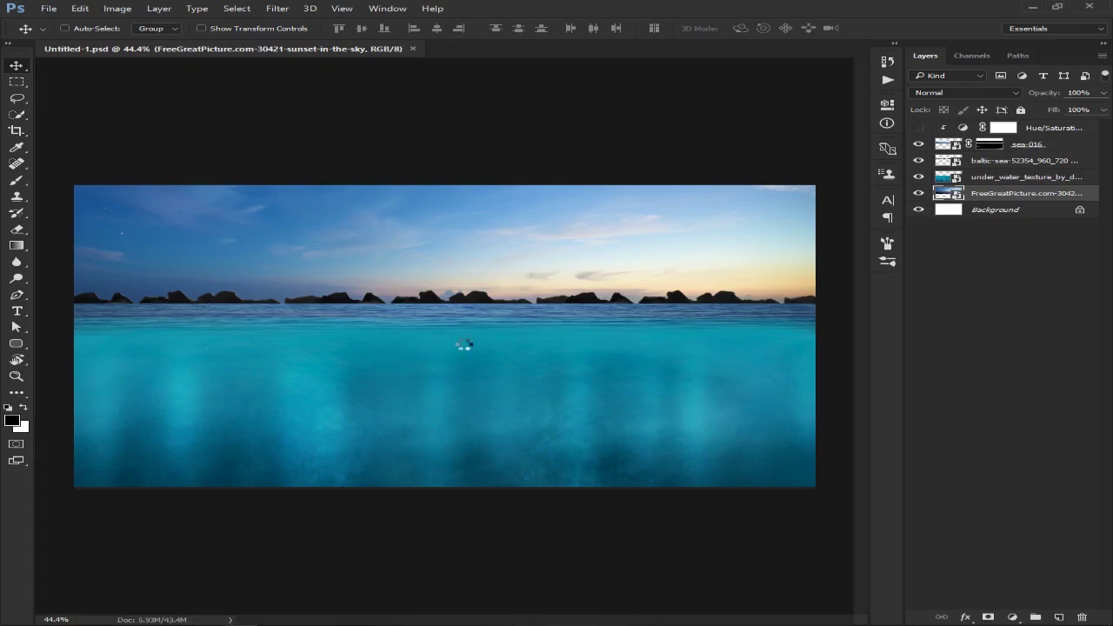
pyautogui.click(585, 28)
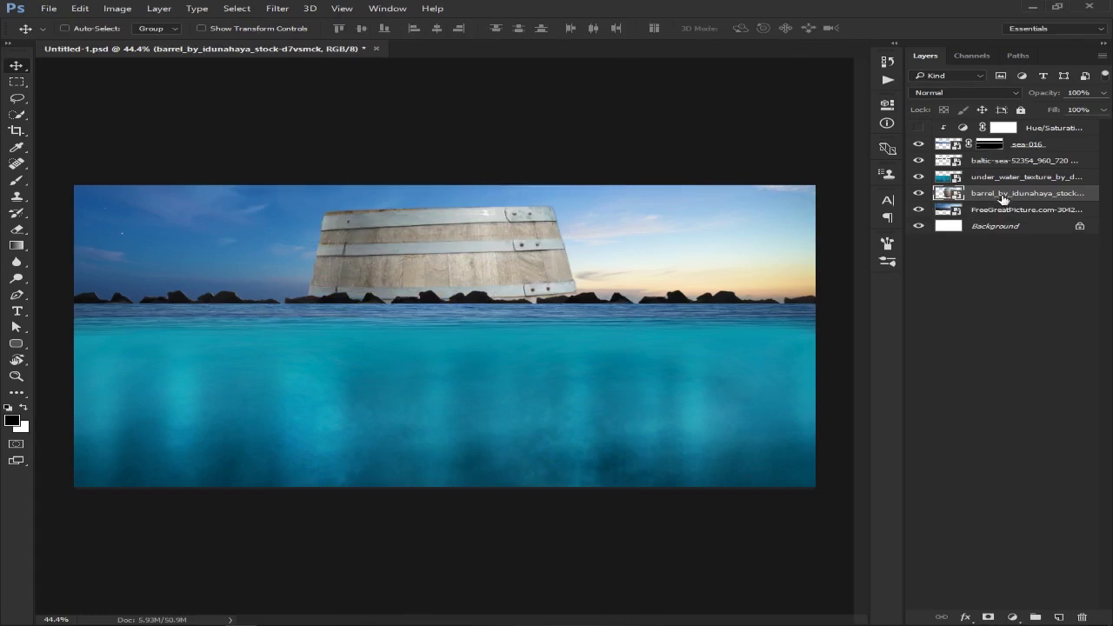
pyautogui.moveTo(1003, 199); pyautogui.dragTo(1026, 122)
# Step: Delete the Hue/Saturation layer, then shrink and tilt the barrel with Free Transform
pyautogui.click(1053, 144)
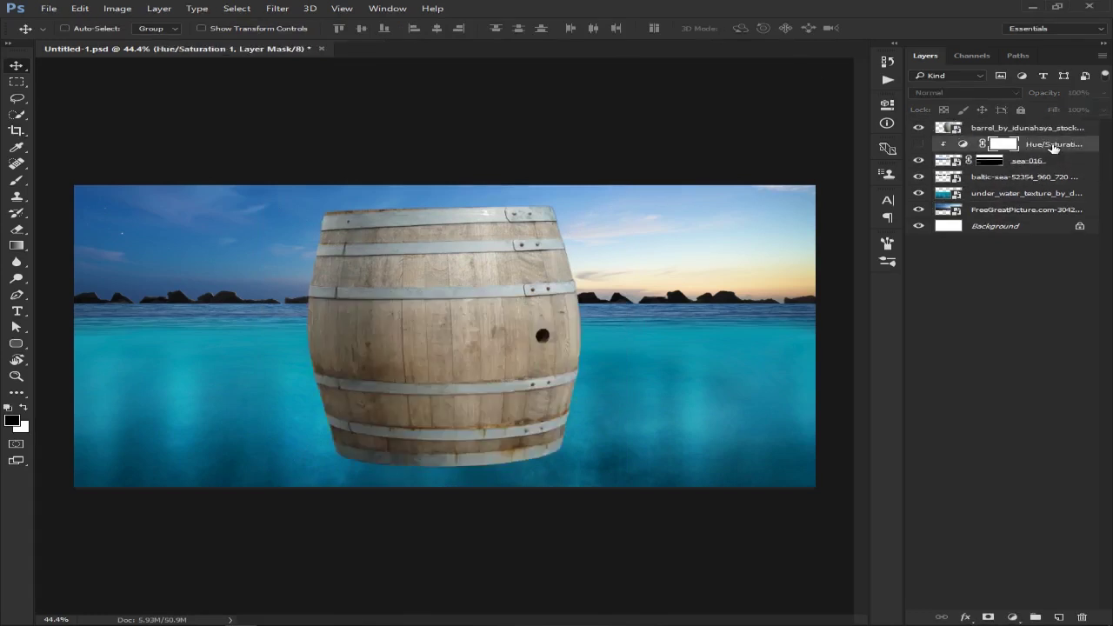
pyautogui.press('Delete')
pyautogui.hotkey('ctrl', 't')
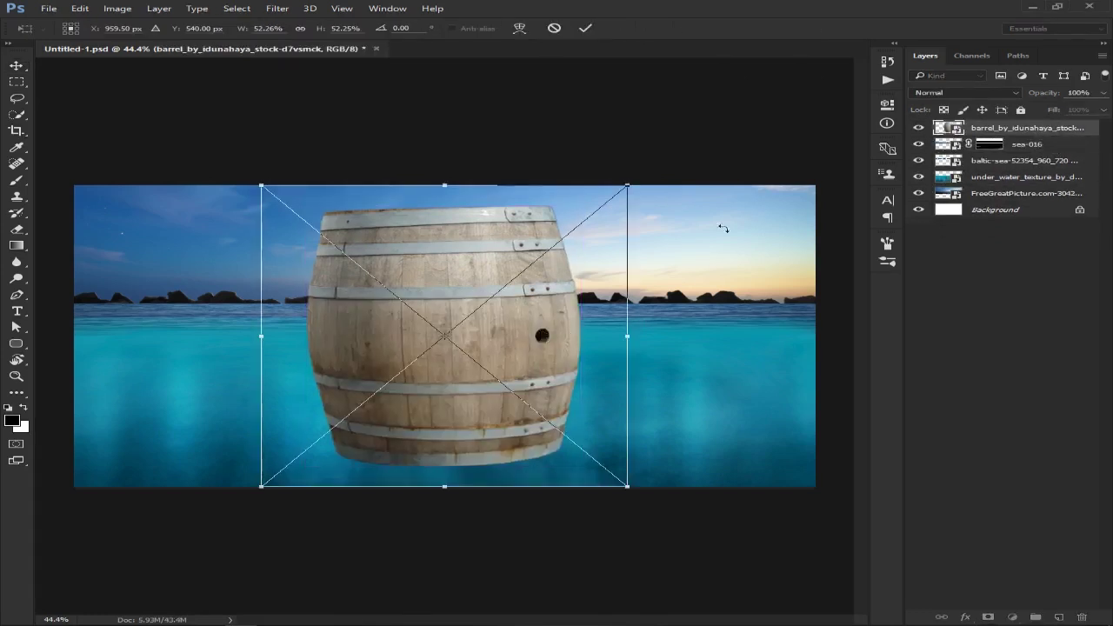
pyautogui.moveTo(723, 228)
pyautogui.mouseDown()
pyautogui.moveTo(725, 366)
pyautogui.moveTo(506, 339)
pyautogui.mouseUp()
pyautogui.moveTo(327, 349); pyautogui.dragTo(383, 355)
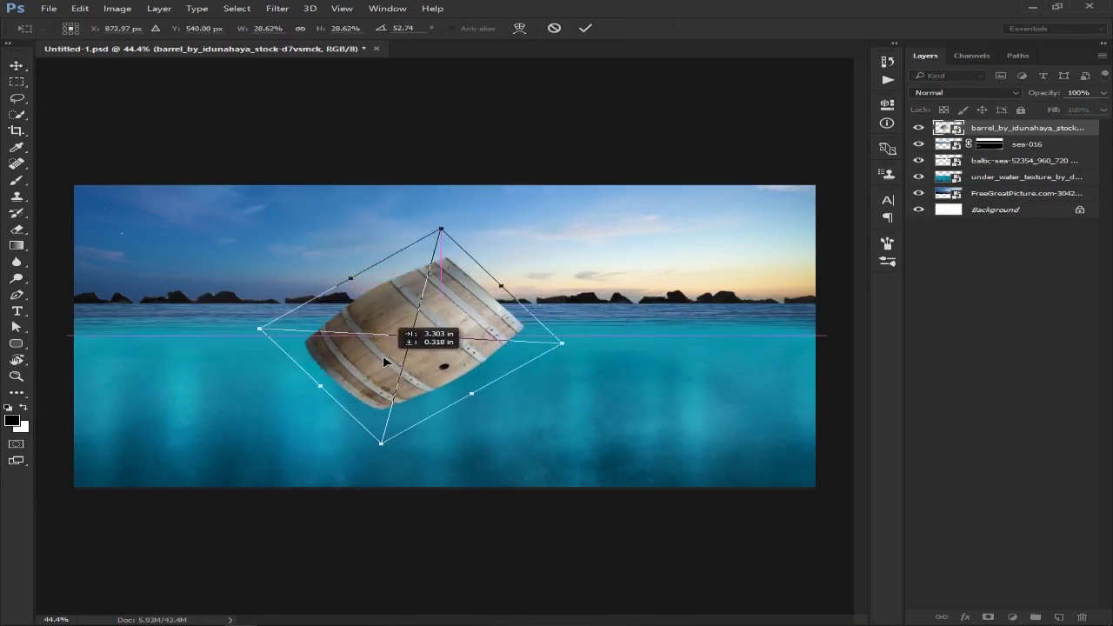
pyautogui.moveTo(611, 347); pyautogui.dragTo(612, 351)
pyautogui.moveTo(464, 362); pyautogui.dragTo(458, 350)
# Step: Try the rotate and flip transform options, settling on Flip Vertical for the barrel
pyautogui.rightClick(459, 350)
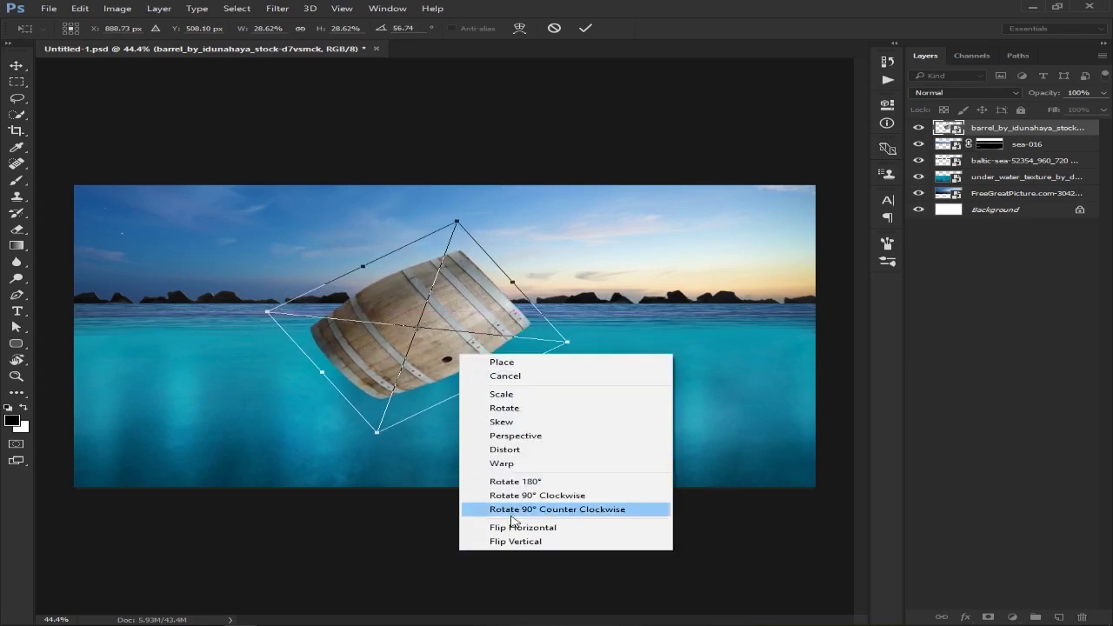
pyautogui.click(521, 495)
pyautogui.hotkey('ctrl', 'z')
pyautogui.rightClick(467, 357)
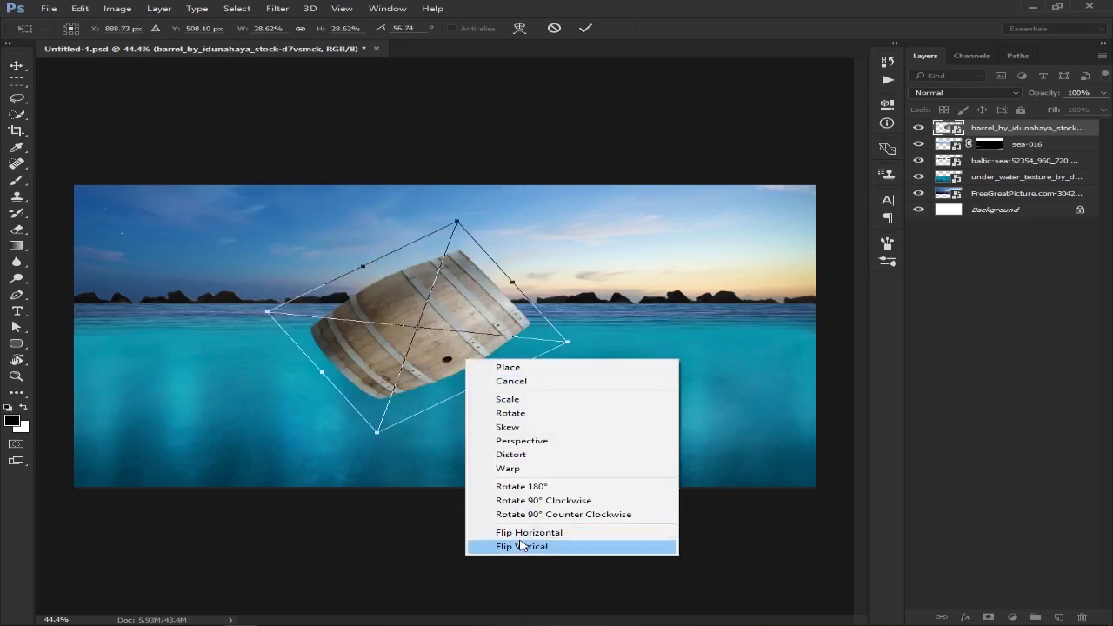
pyautogui.click(528, 514)
pyautogui.hotkey('ctrl', 'z')
pyautogui.rightClick(470, 364)
pyautogui.click(527, 531)
pyautogui.hotkey('ctrl', 'z')
pyautogui.rightClick(470, 362)
pyautogui.click(537, 544)
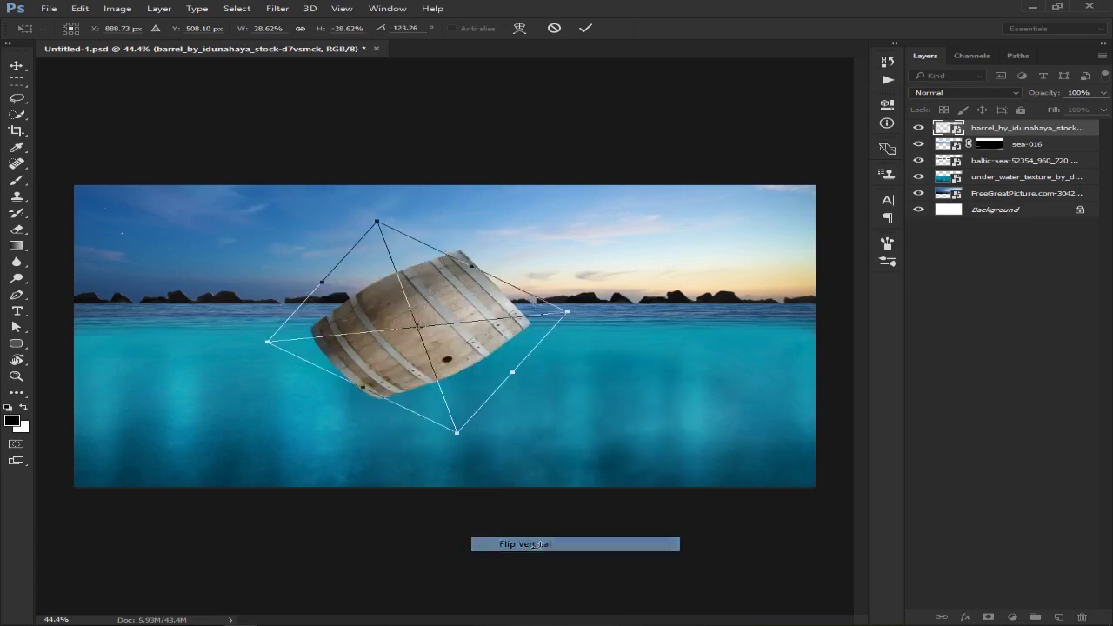
# Step: Ease the flipped barrel's tilt, set it on the waterline and apply the transform
pyautogui.moveTo(636, 339)
pyautogui.mouseDown()
pyautogui.moveTo(621, 241)
pyautogui.moveTo(607, 247)
pyautogui.moveTo(595, 432)
pyautogui.moveTo(599, 393)
pyautogui.moveTo(612, 417)
pyautogui.mouseUp()
pyautogui.moveTo(434, 362); pyautogui.dragTo(445, 375)
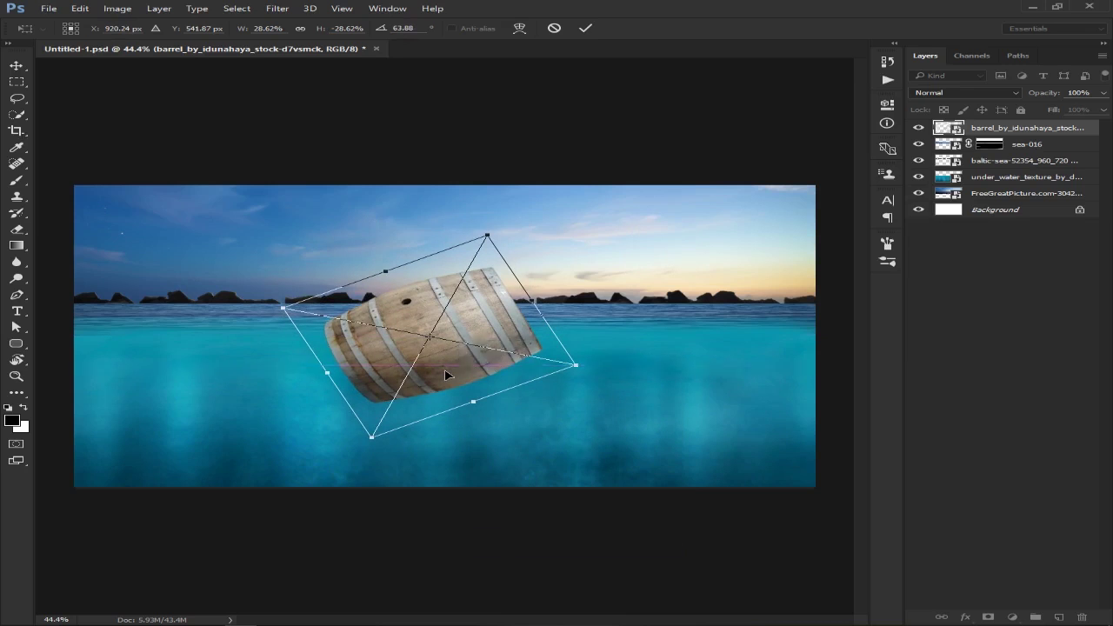
pyautogui.click(583, 29)
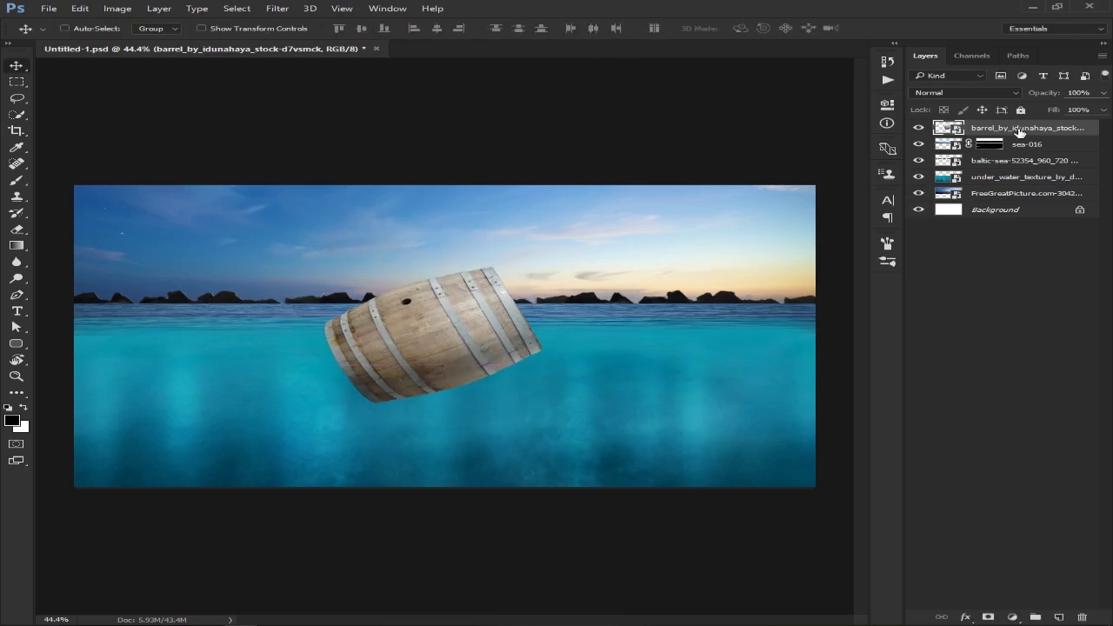
# Step: Add a layer mask to the barrel and paint out its lower half in black
pyautogui.click(1012, 617)
pyautogui.click(988, 617)
pyautogui.click(988, 616)
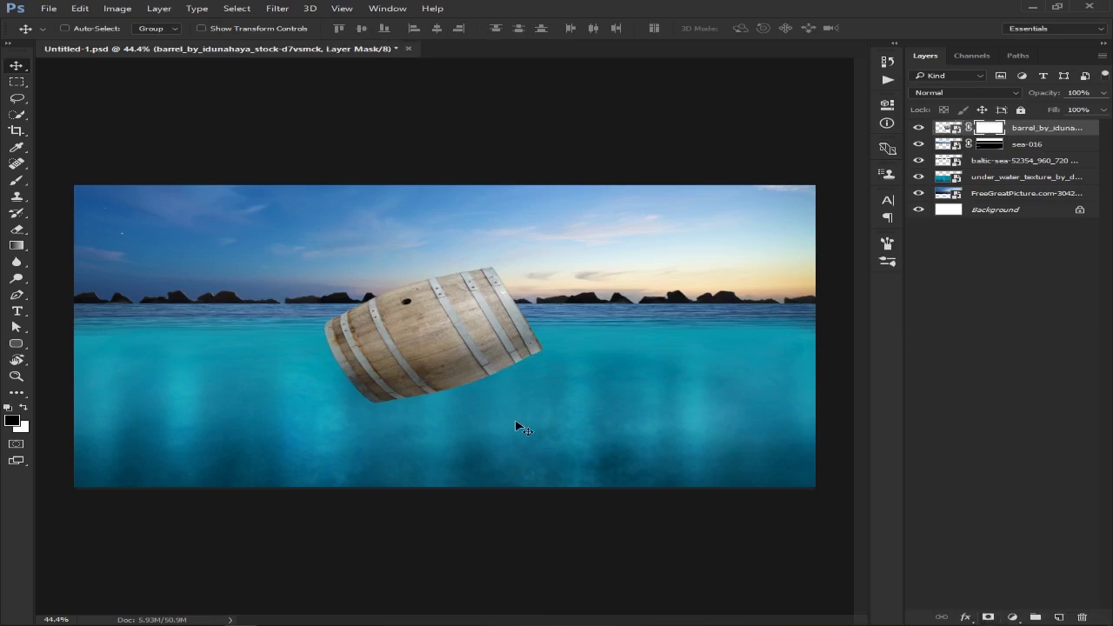
pyautogui.press('b')
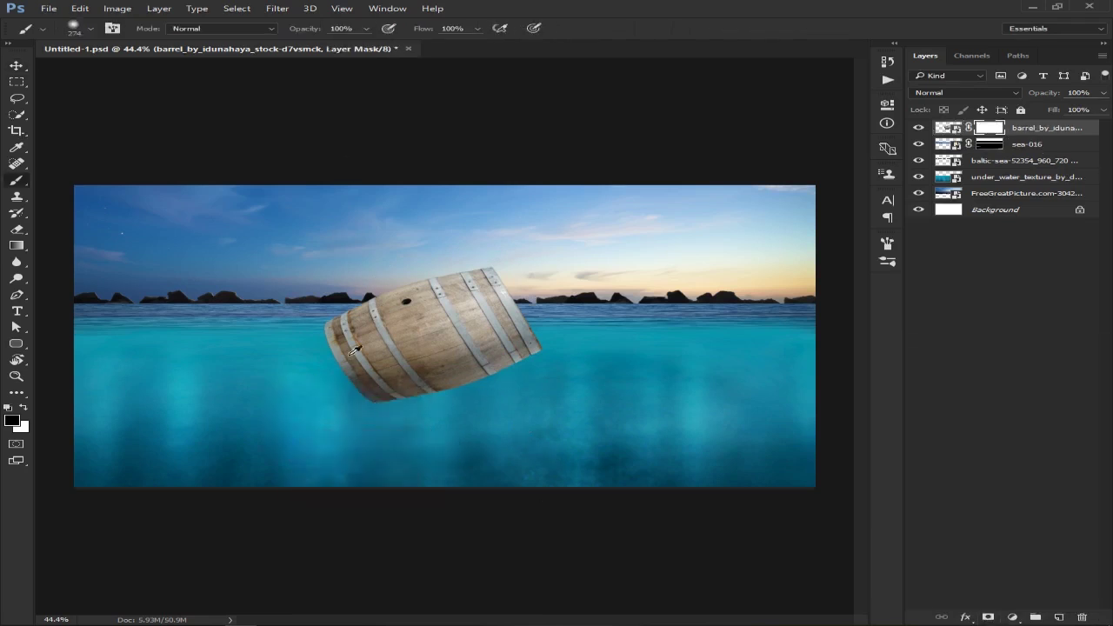
pyautogui.moveTo(324, 407); pyautogui.dragTo(473, 382)
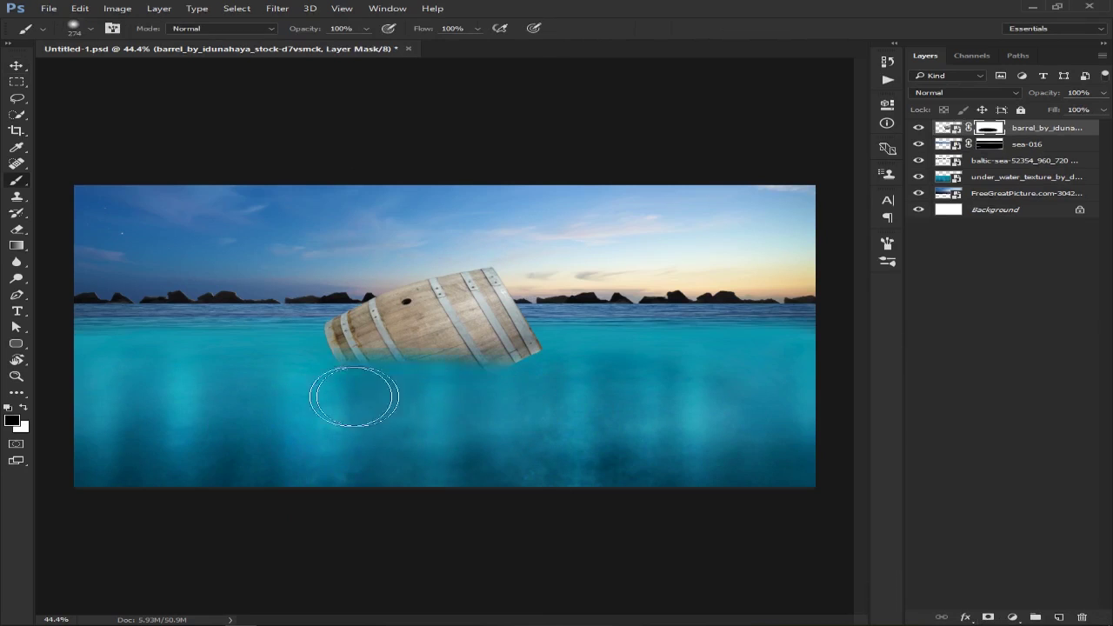
pyautogui.moveTo(358, 390); pyautogui.dragTo(374, 374)
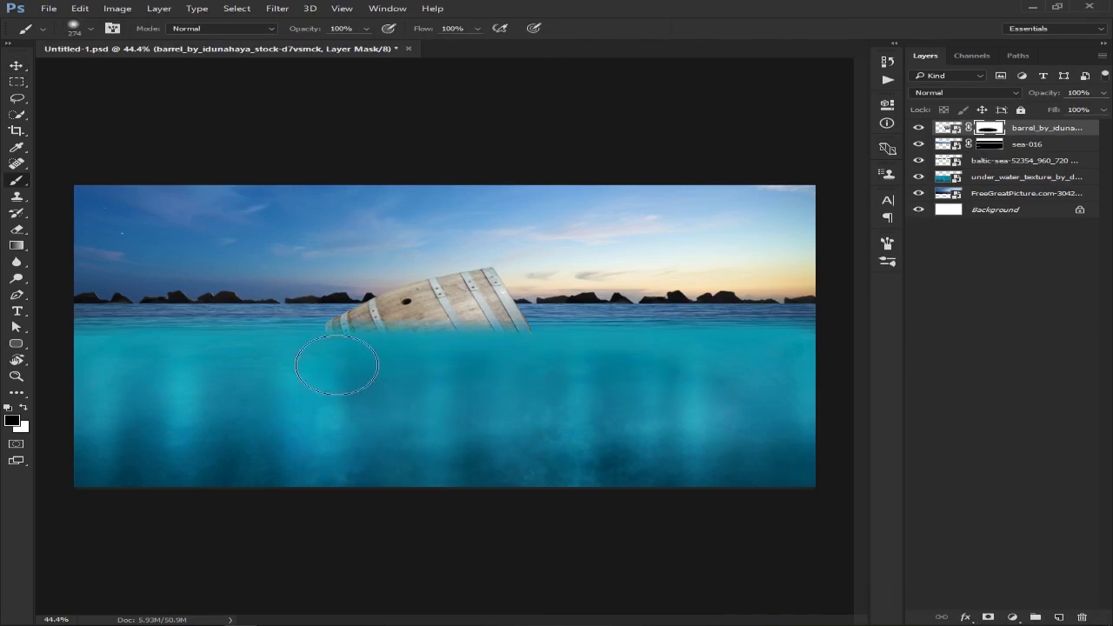
# Step: Paint the submerged half back faintly in white at 50%, then 30% opacity
pyautogui.press('x')
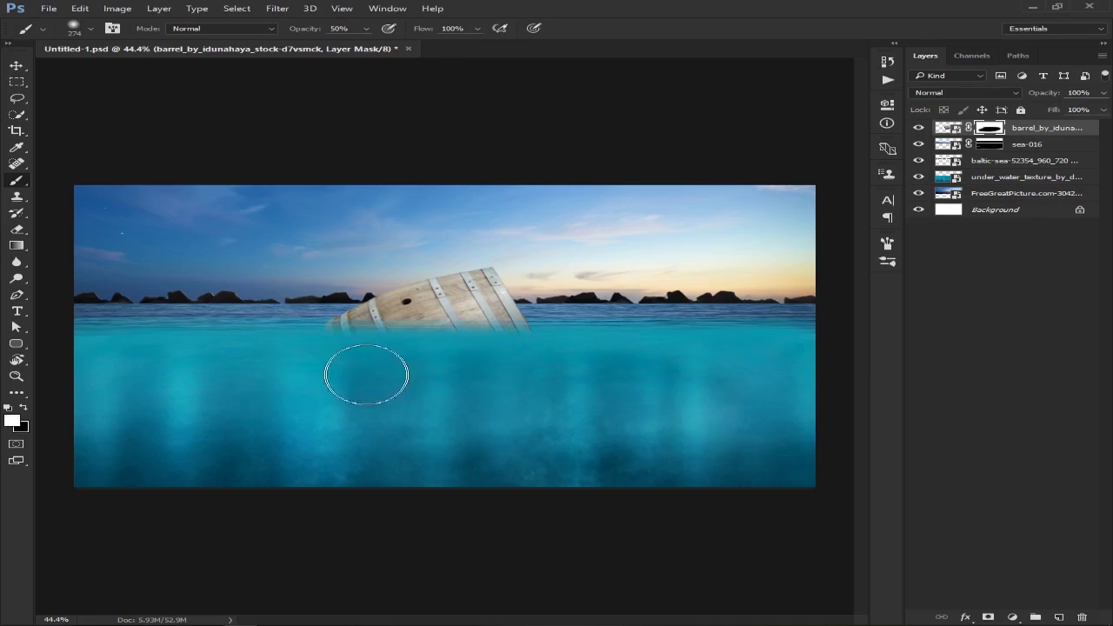
pyautogui.moveTo(360, 368); pyautogui.dragTo(388, 374)
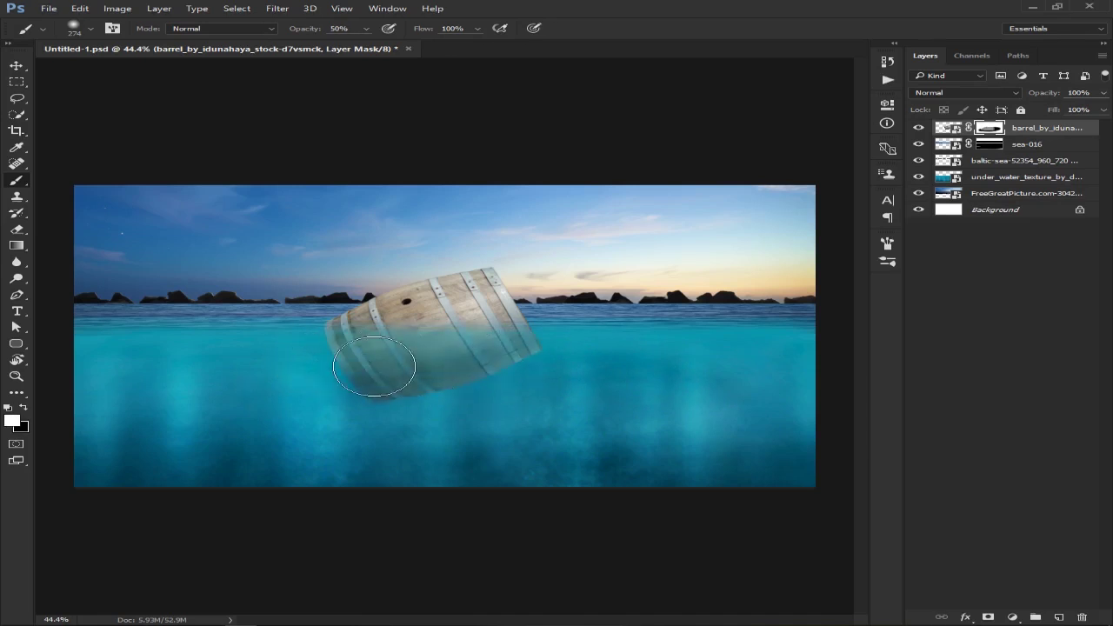
pyautogui.press('3')
pyautogui.moveTo(398, 392); pyautogui.dragTo(432, 372)
pyautogui.moveTo(566, 367)
pyautogui.mouseDown()
pyautogui.moveTo(348, 360)
pyautogui.moveTo(369, 374)
pyautogui.moveTo(304, 364)
pyautogui.moveTo(560, 360)
pyautogui.mouseUp()
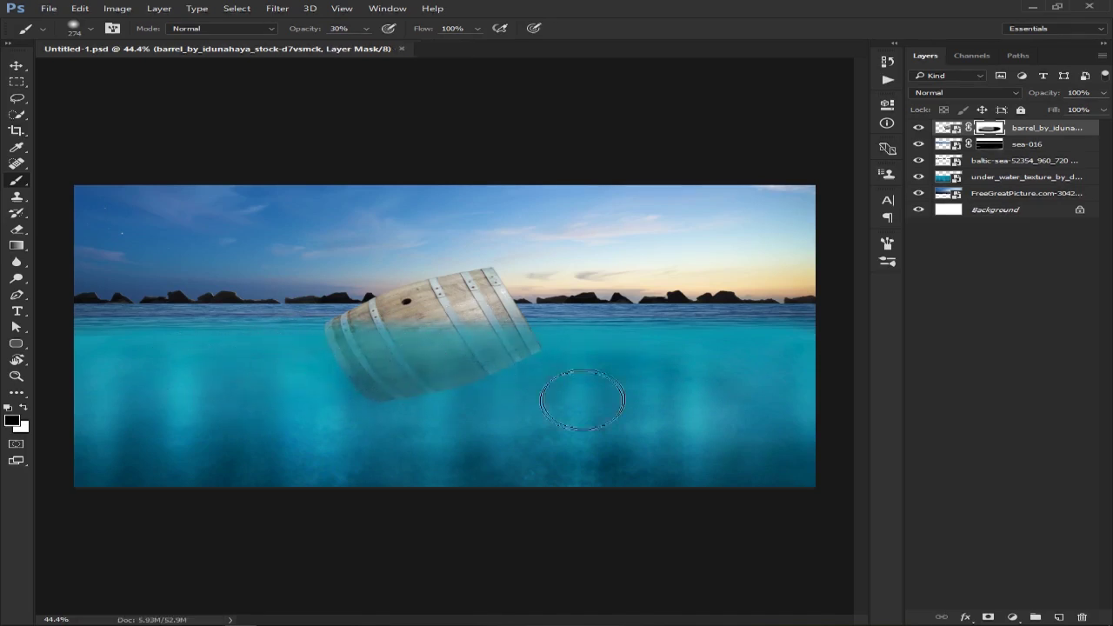
pyautogui.hotkey('alt', 'Tab')
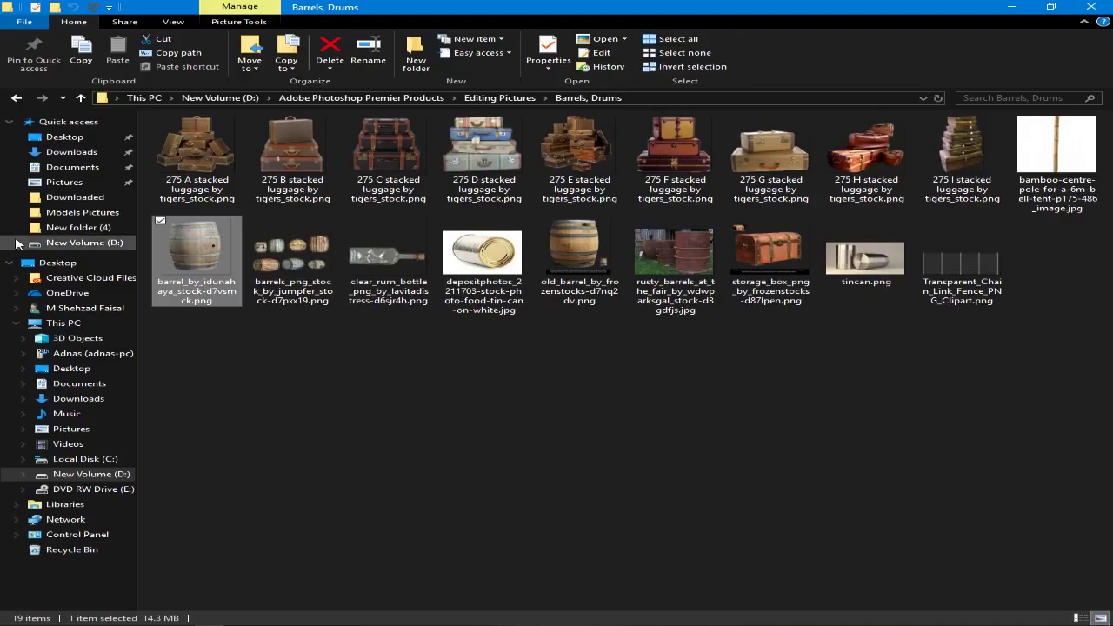
# Step: Place the Water Effect set 3 06 splash from Water Splash Pictures, shrinking it to about 44%
pyautogui.click(91, 474)
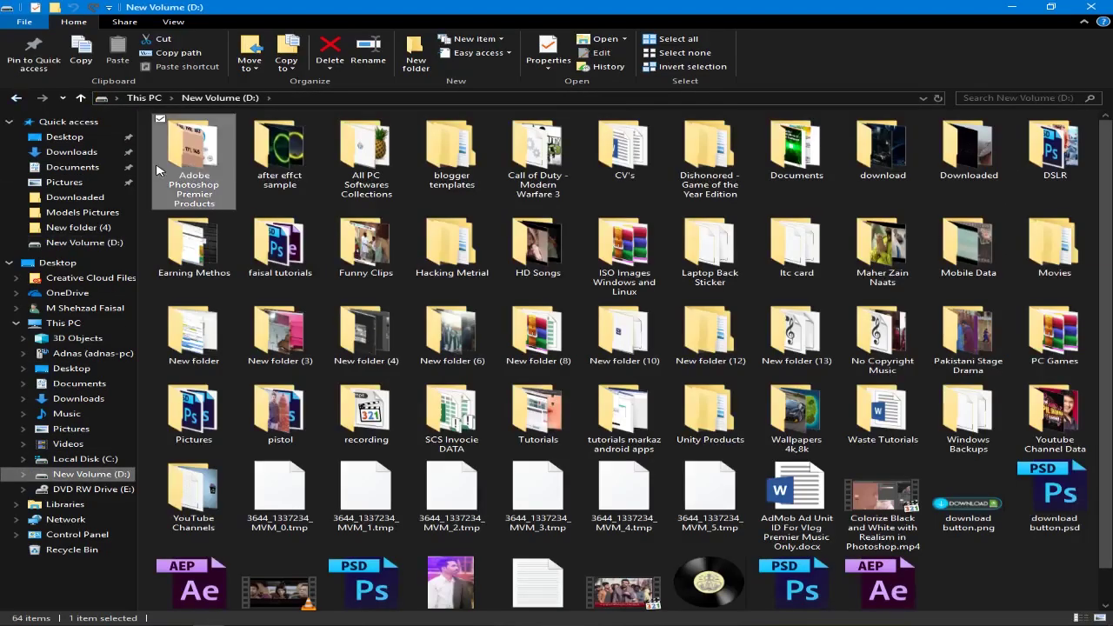
pyautogui.hotkey('alt', 'Left')
pyautogui.hotkey('alt', 'Up')
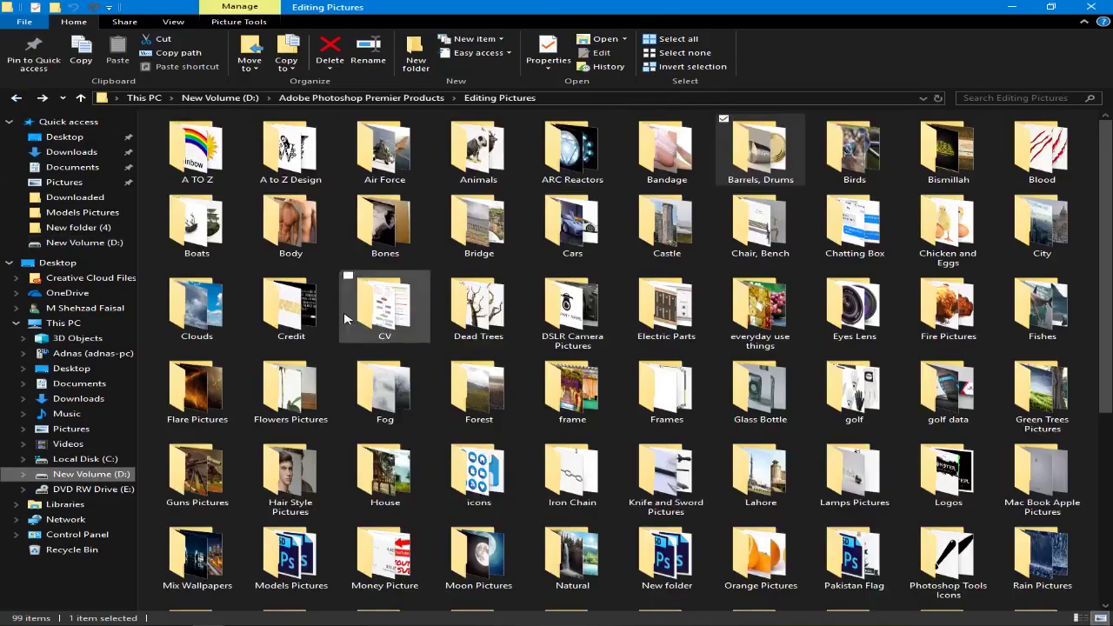
pyautogui.scroll(-10, 951, 519)
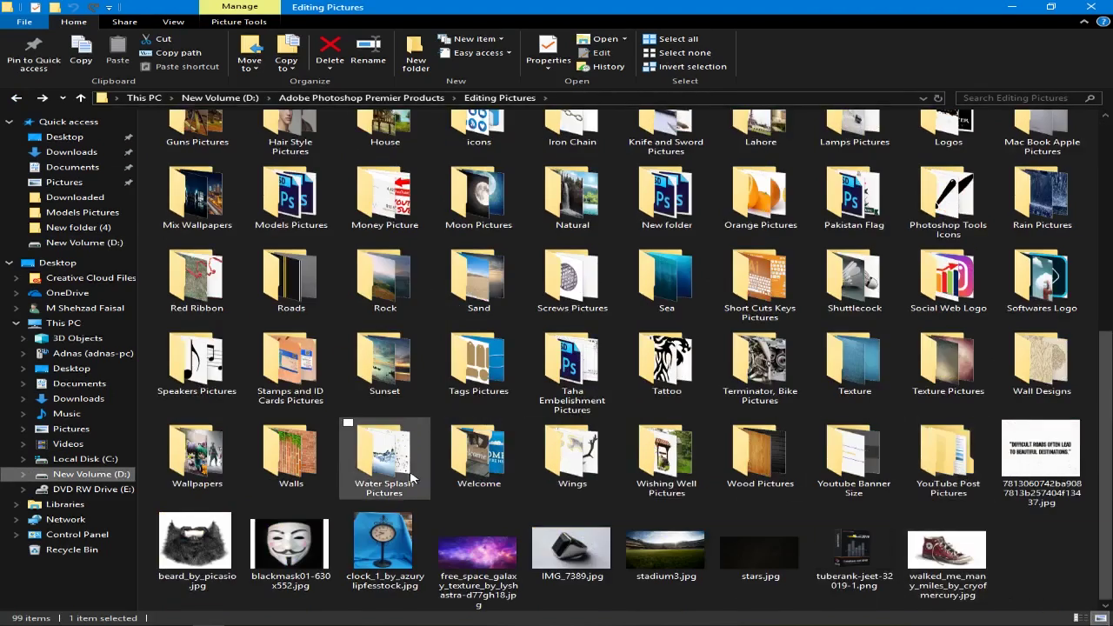
pyautogui.doubleClick(387, 461)
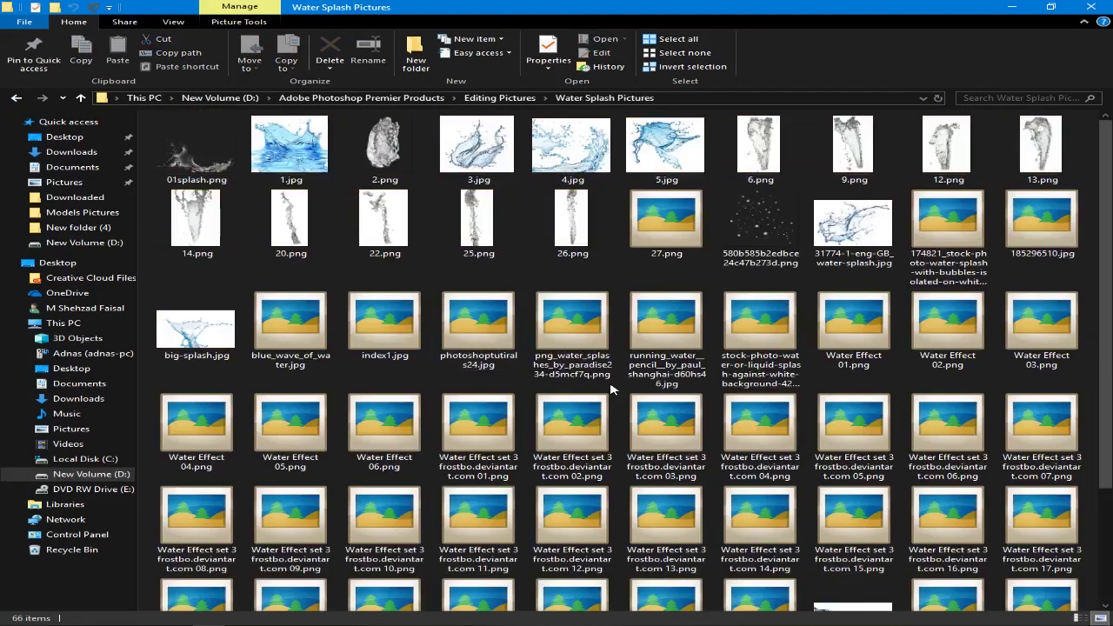
pyautogui.scroll(-3, 609, 391)
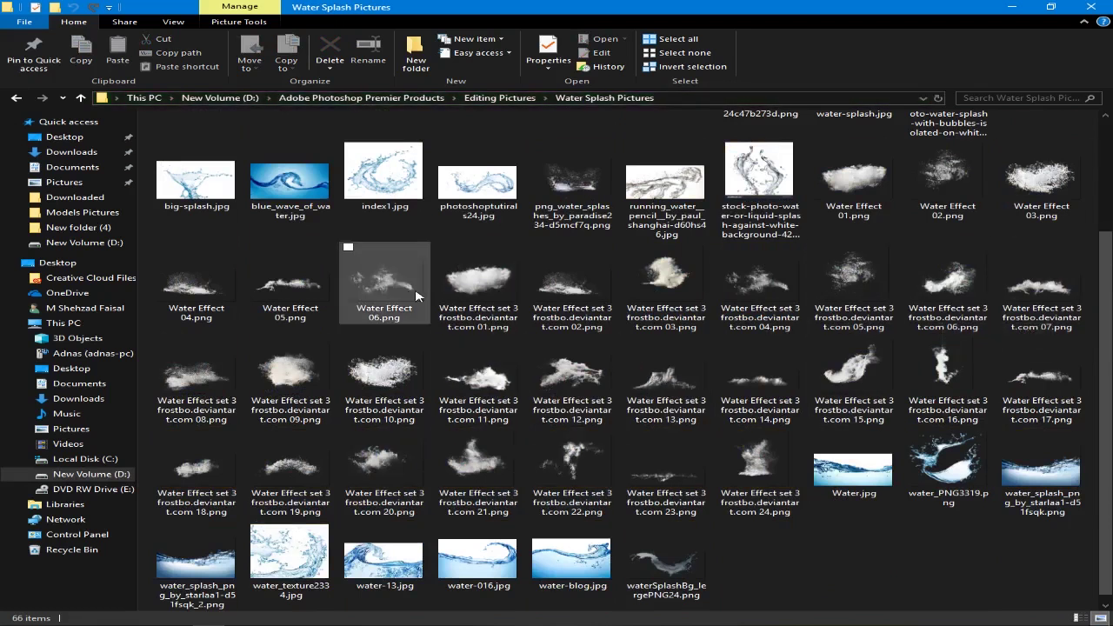
pyautogui.moveTo(948, 280); pyautogui.dragTo(390, 394)
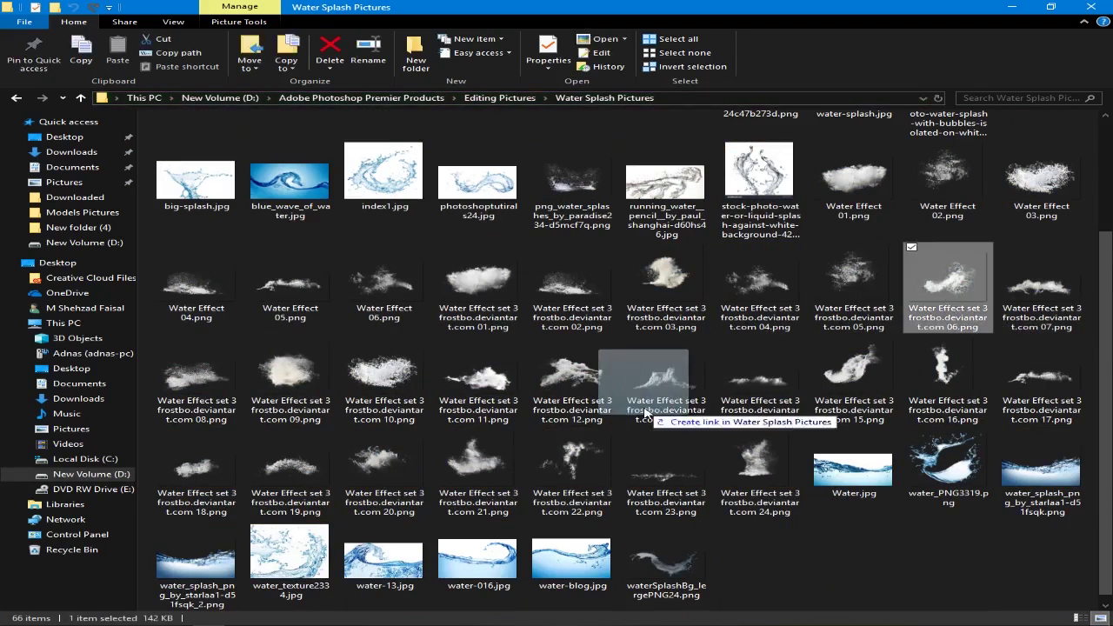
pyautogui.moveTo(526, 387)
pyautogui.mouseDown()
pyautogui.moveTo(433, 329)
pyautogui.moveTo(324, 334)
pyautogui.mouseUp()
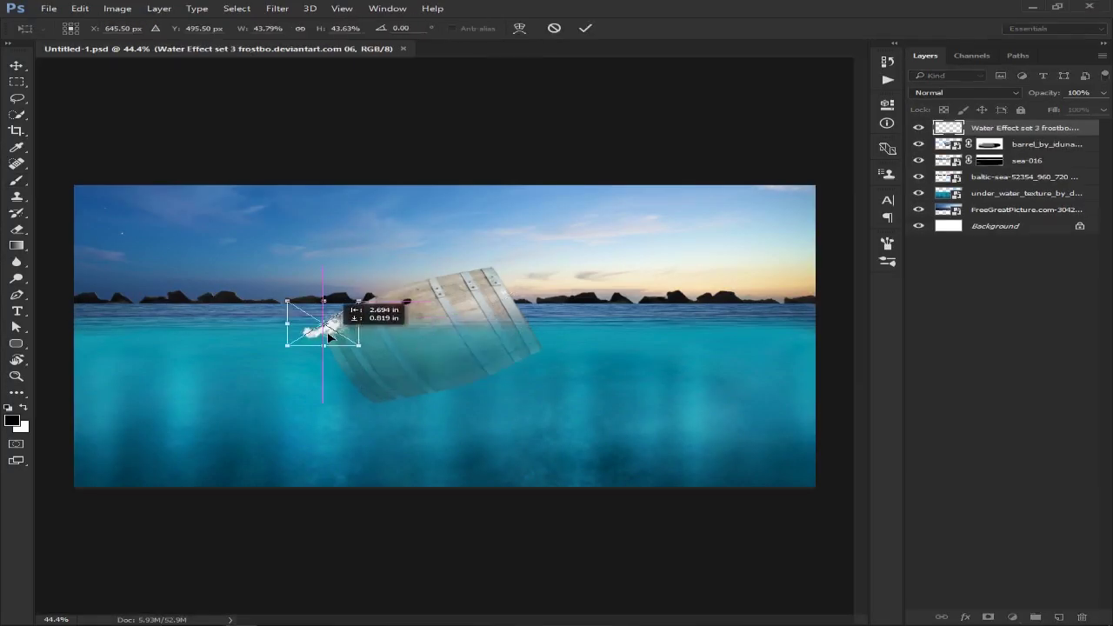
# Step: Commit the splash at the barrel's left edge and tilt it to match the barrel
pyautogui.click(585, 28)
pyautogui.press('b')
pyautogui.scroll(6, 331, 325)
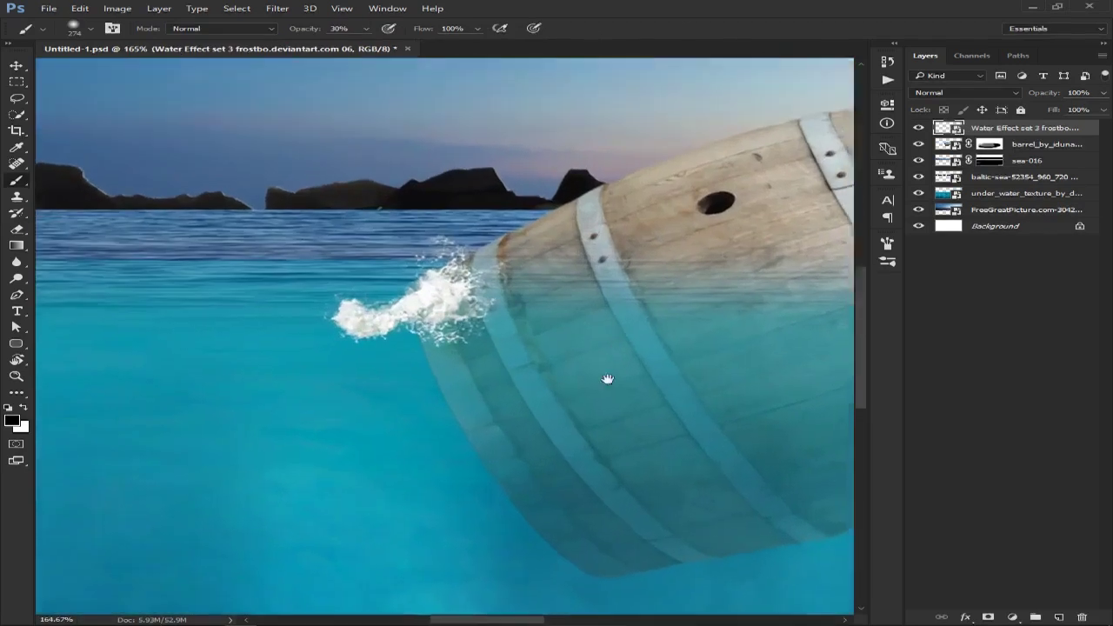
pyautogui.hotkey('ctrl', 't')
pyautogui.moveTo(548, 491); pyautogui.dragTo(412, 443)
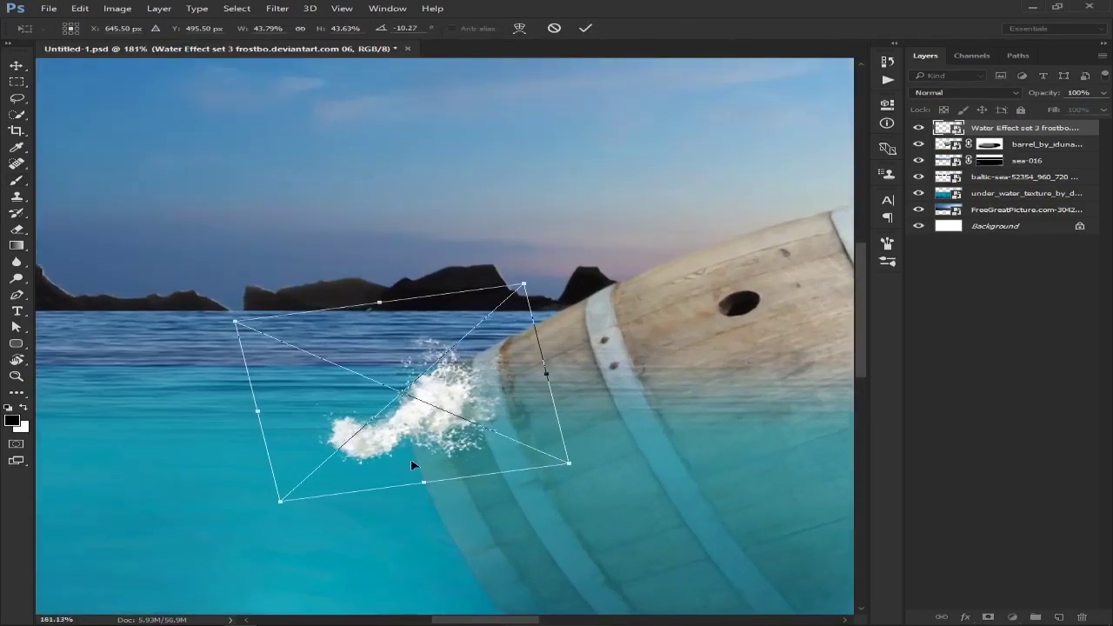
pyautogui.press('Return')
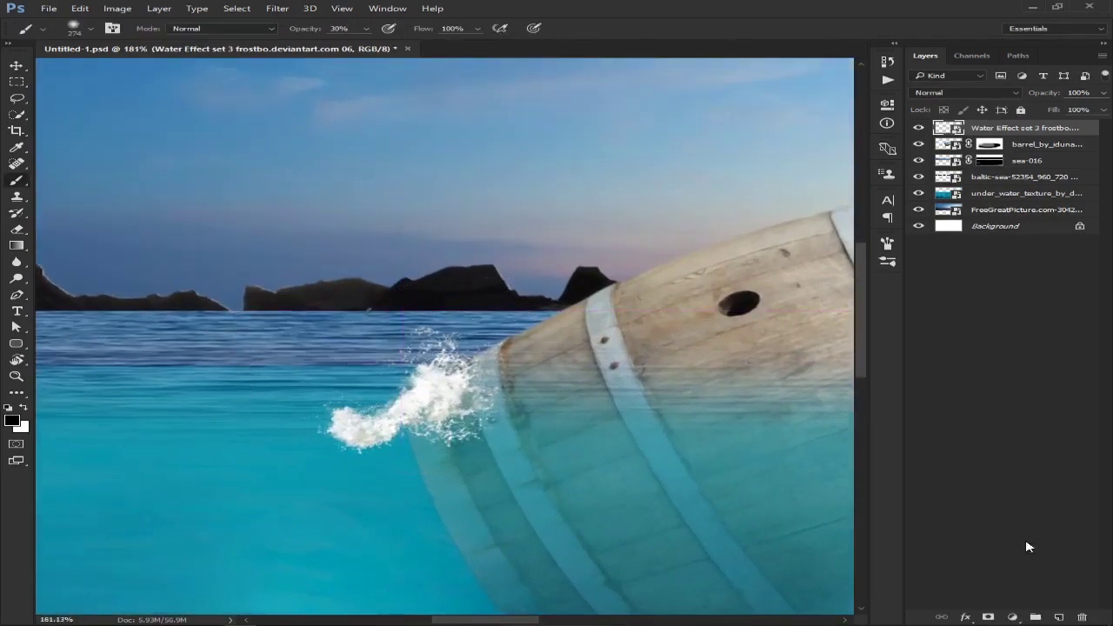
# Step: Mask away the splash's trailing tail, faintly restoring part of it at 30% opacity
pyautogui.click(988, 617)
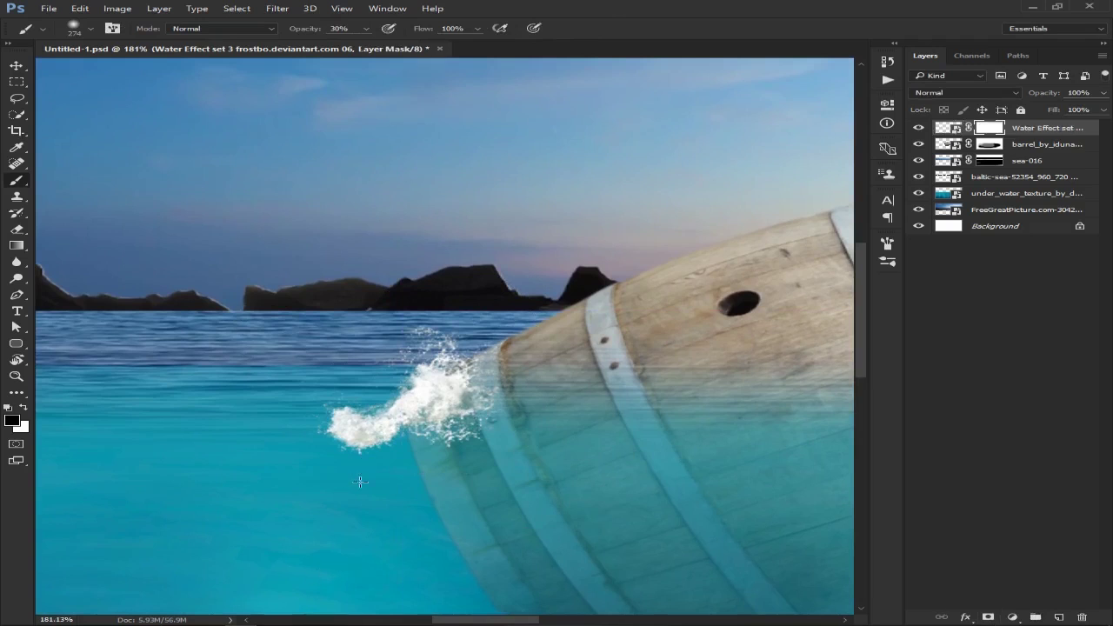
pyautogui.keyDown('alt'); pyautogui.rightClick(467, 435); pyautogui.keyUp('alt')
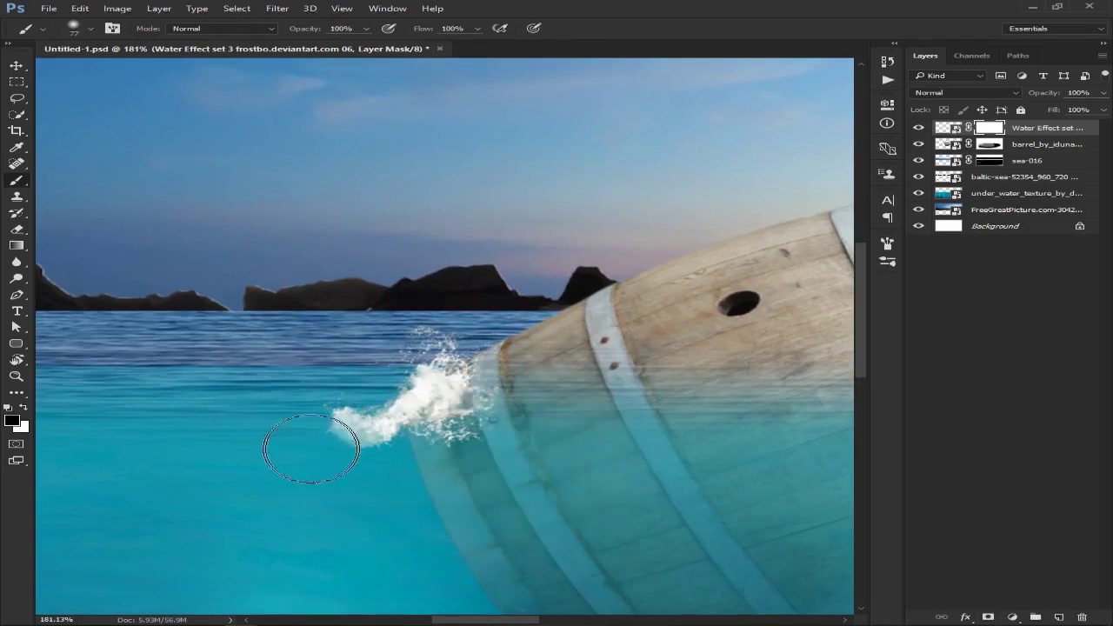
pyautogui.moveTo(312, 448); pyautogui.dragTo(383, 457)
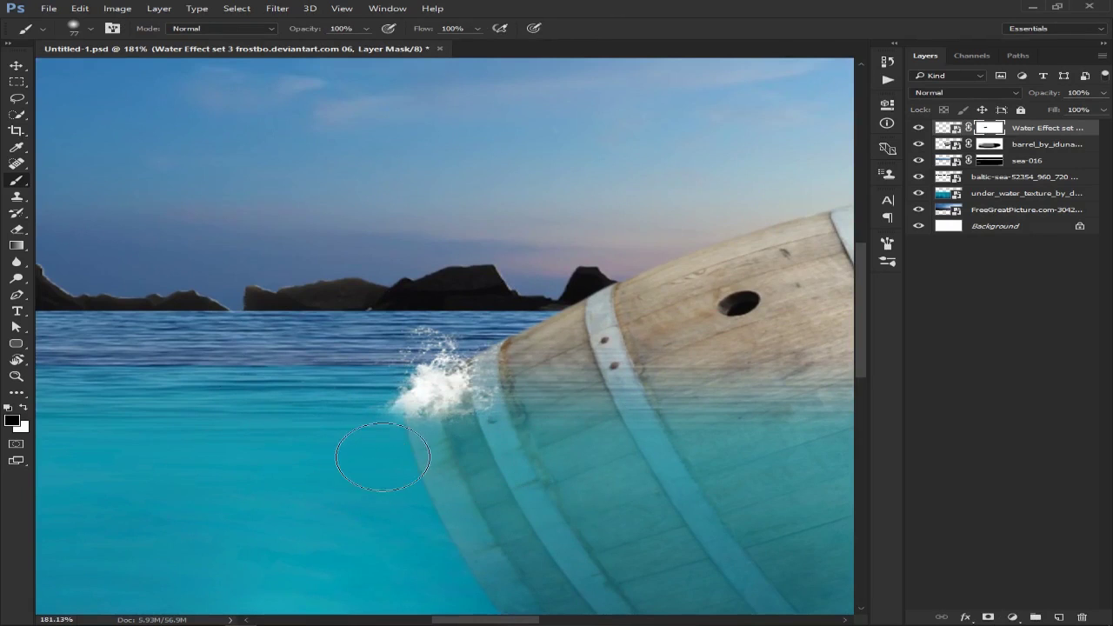
pyautogui.press('3')
pyautogui.moveTo(382, 457); pyautogui.dragTo(426, 413)
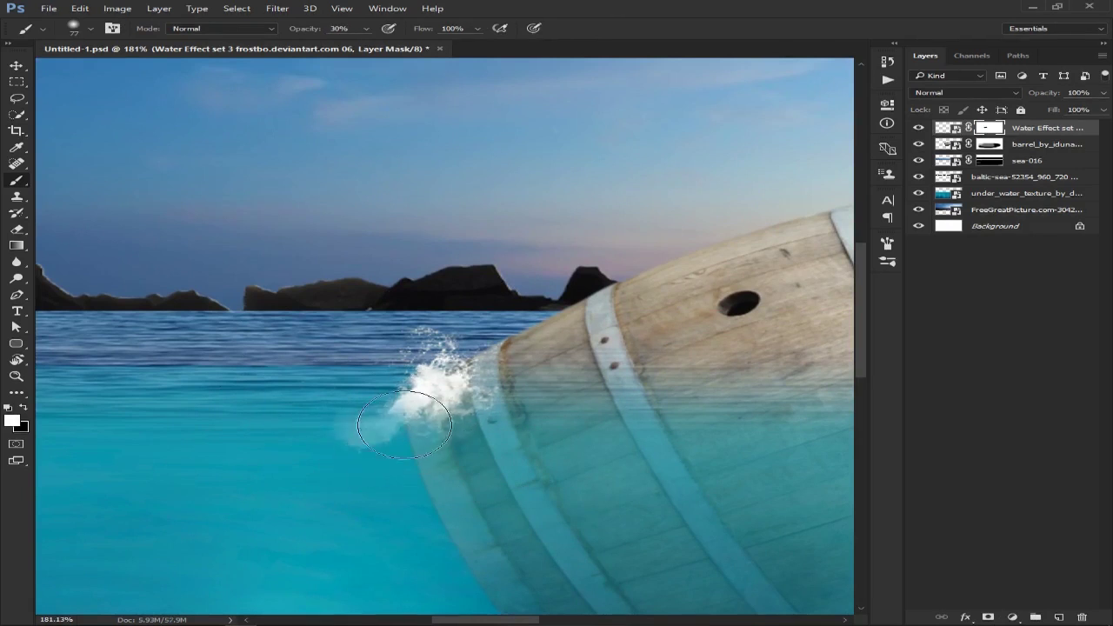
pyautogui.scroll(-3, 566, 446)
pyautogui.scroll(-2, 567, 446)
pyautogui.moveTo(688, 435); pyautogui.dragTo(569, 506)
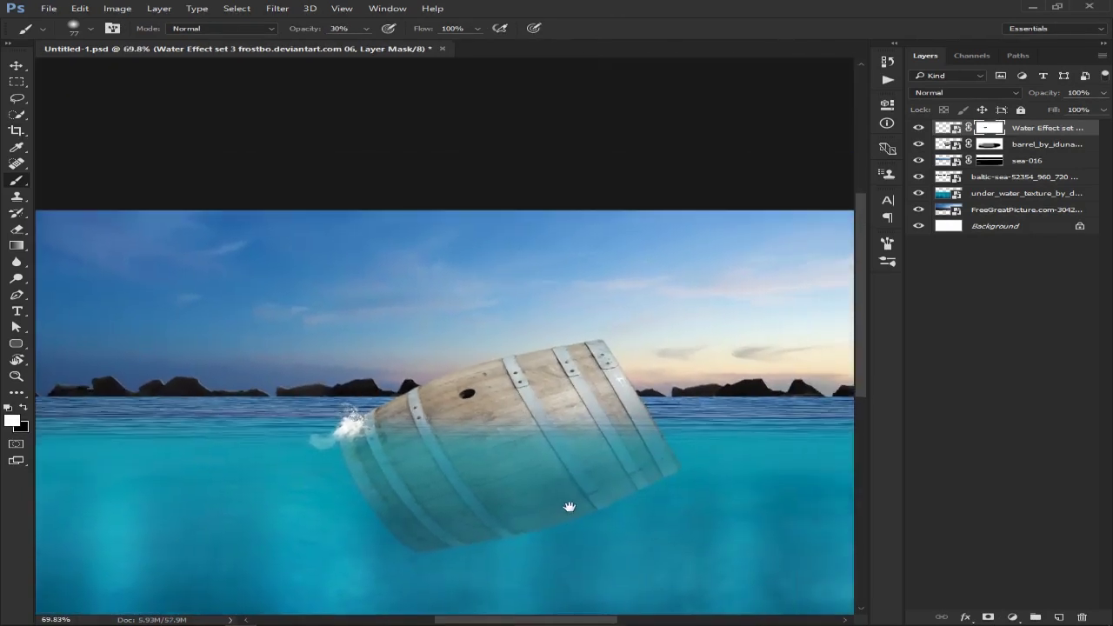
# Step: Duplicate the splash, move the copy to the barrel's right edge, and mask it with black
pyautogui.click(949, 128)
pyautogui.press('x')
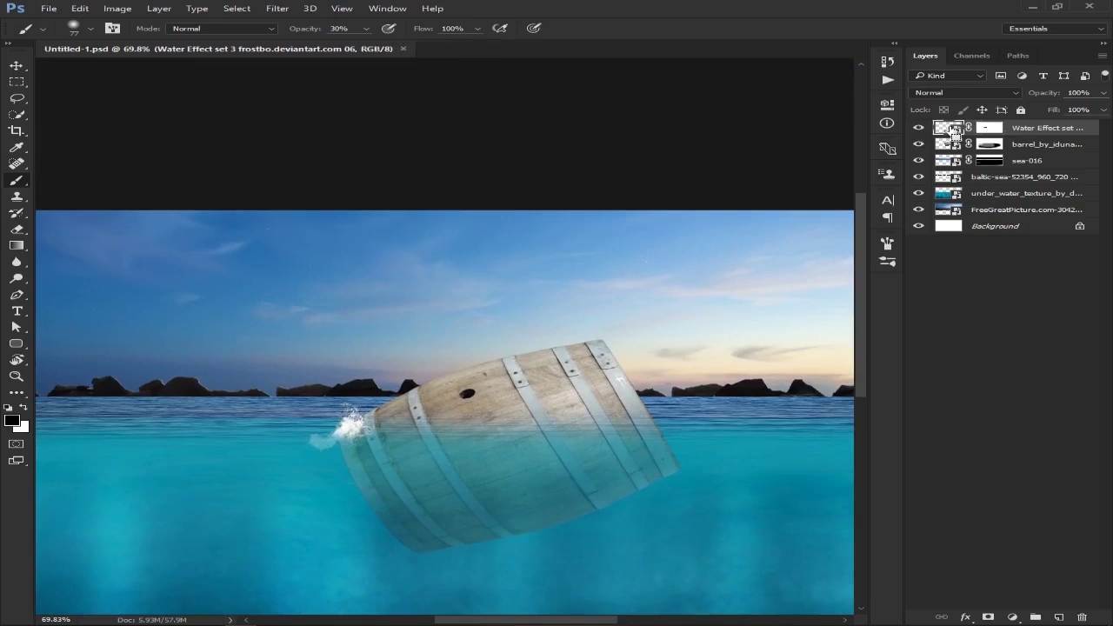
pyautogui.hotkey('ctrl', 'j')
pyautogui.click(16, 65)
pyautogui.moveTo(456, 454); pyautogui.dragTo(687, 478)
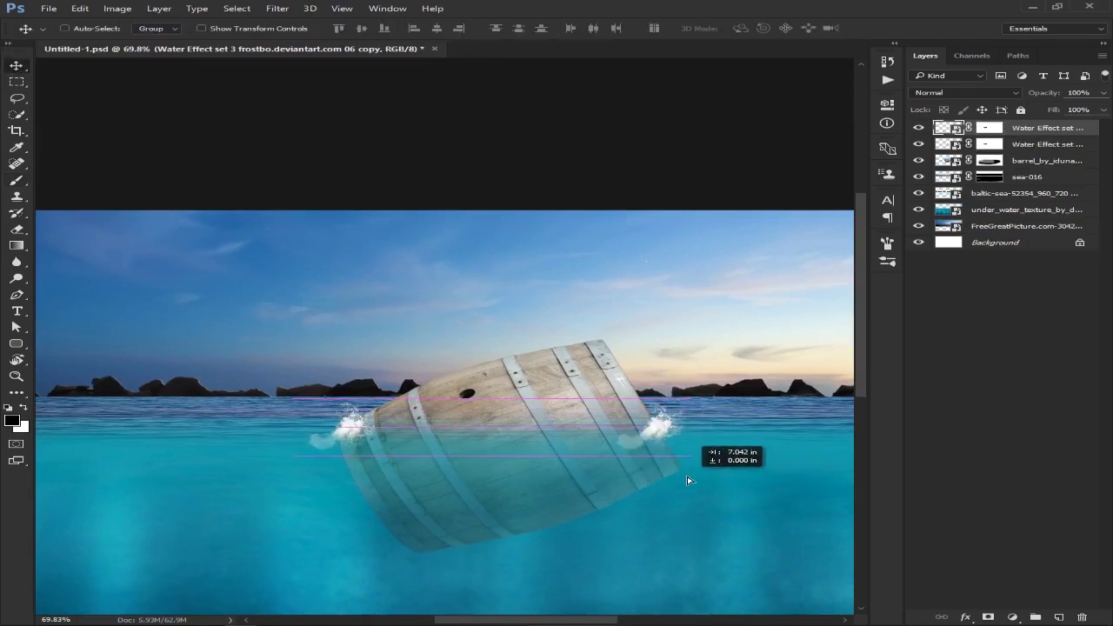
pyautogui.scroll(3, 691, 481)
pyautogui.scroll(2, 536, 468)
pyautogui.moveTo(535, 468); pyautogui.dragTo(562, 511)
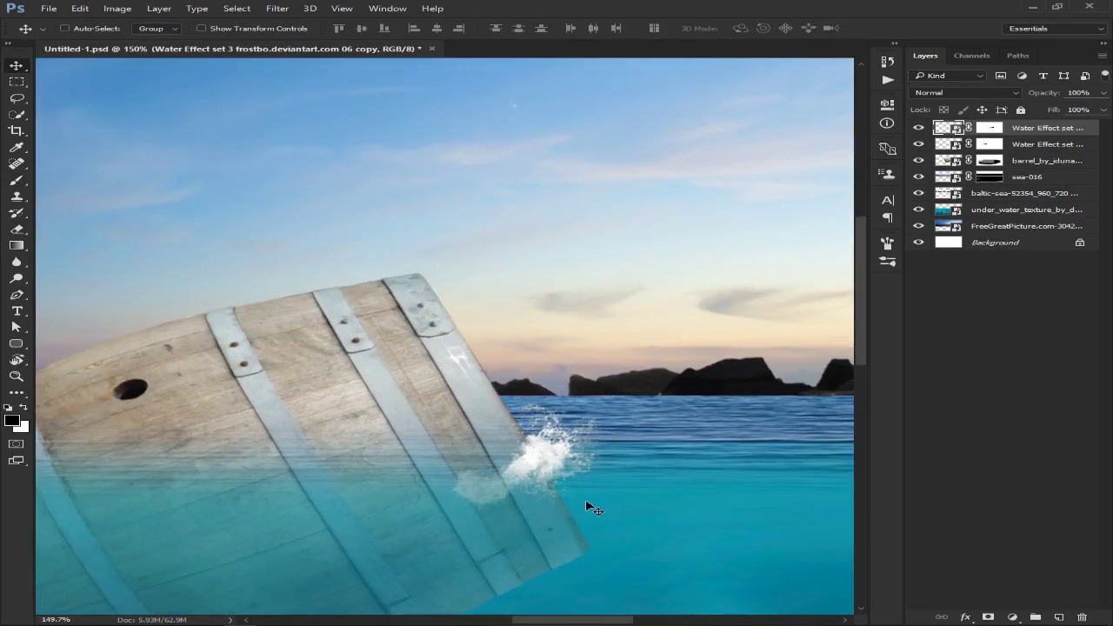
pyautogui.press('b')
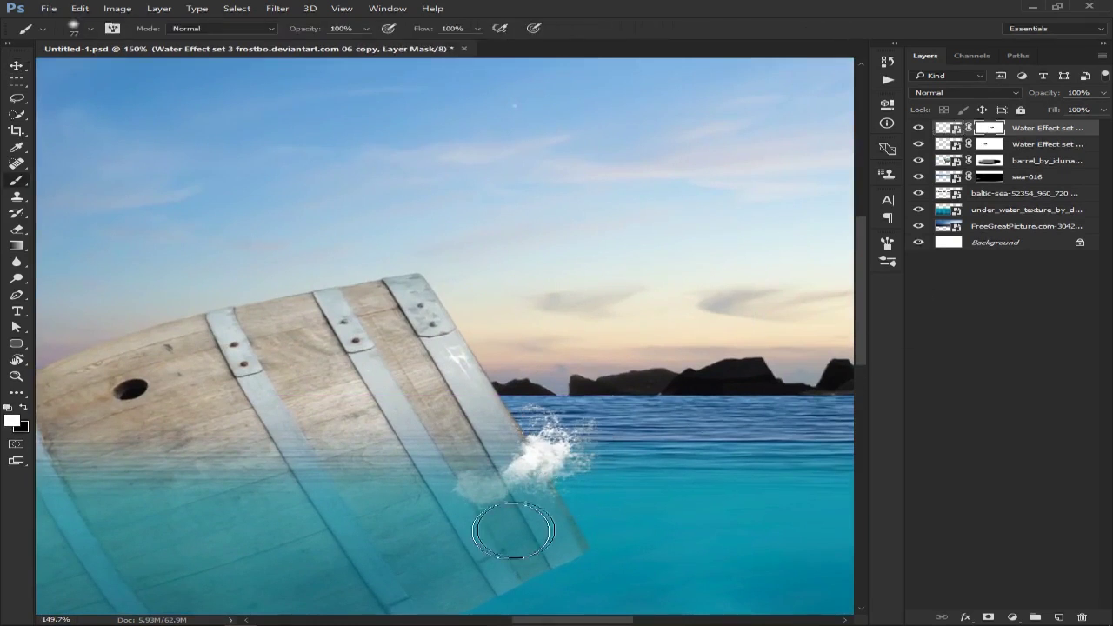
pyautogui.press('x')
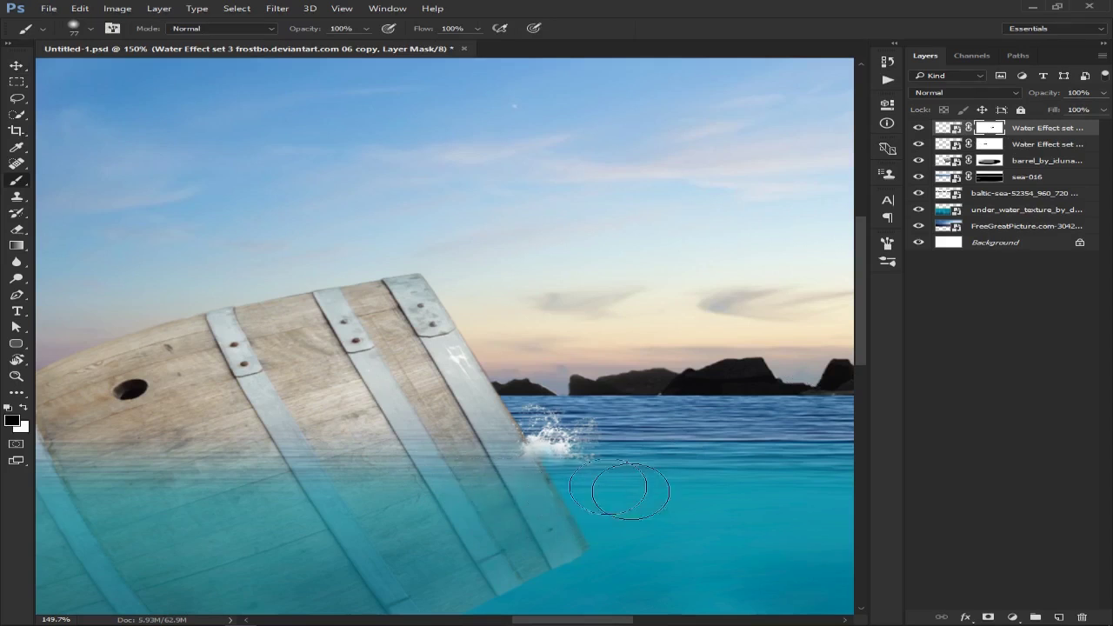
pyautogui.scroll(-2, 539, 488)
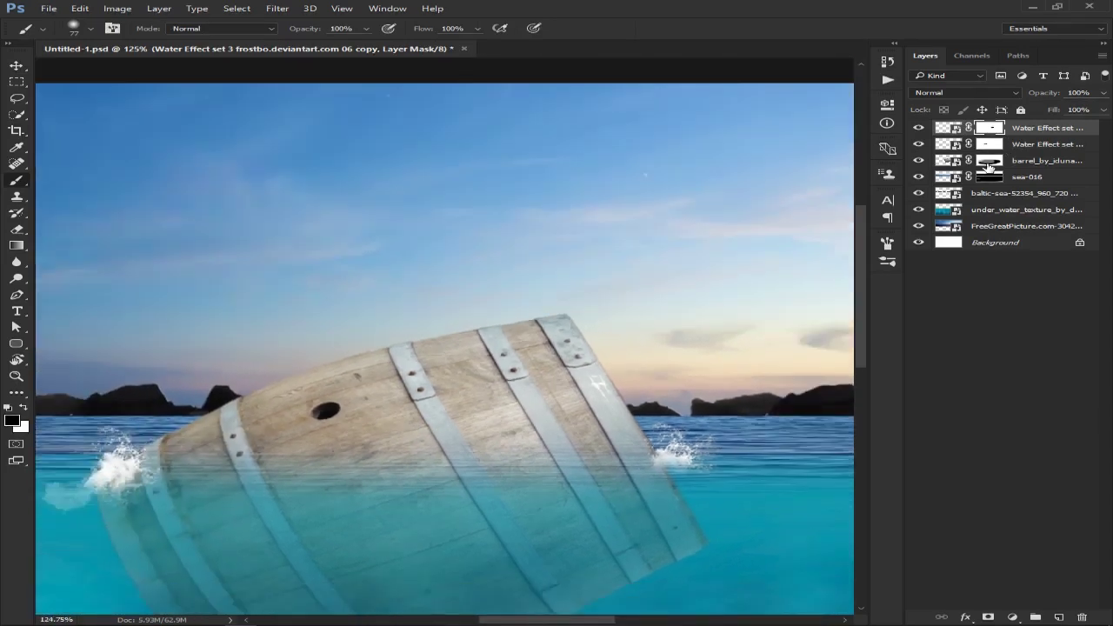
pyautogui.click(994, 194)
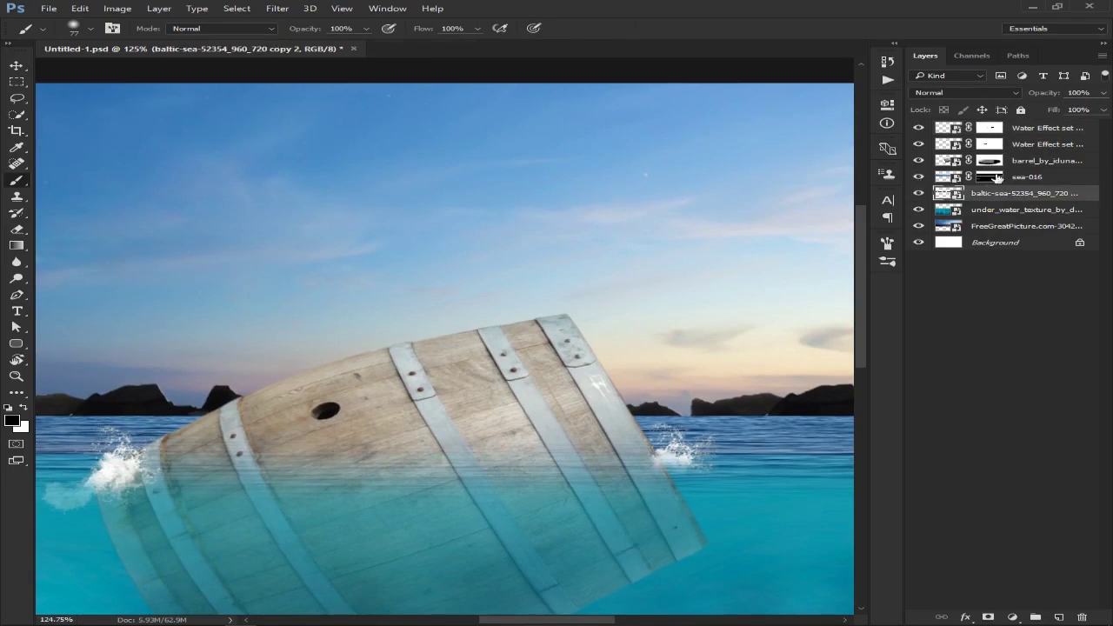
# Step: Duplicate sea-016 and move the copy above the barrel layer
pyautogui.click(1023, 178)
pyautogui.hotkey('ctrl', 'j')
pyautogui.moveTo(1038, 178); pyautogui.dragTo(1033, 148)
pyautogui.scroll(-5, 487, 405)
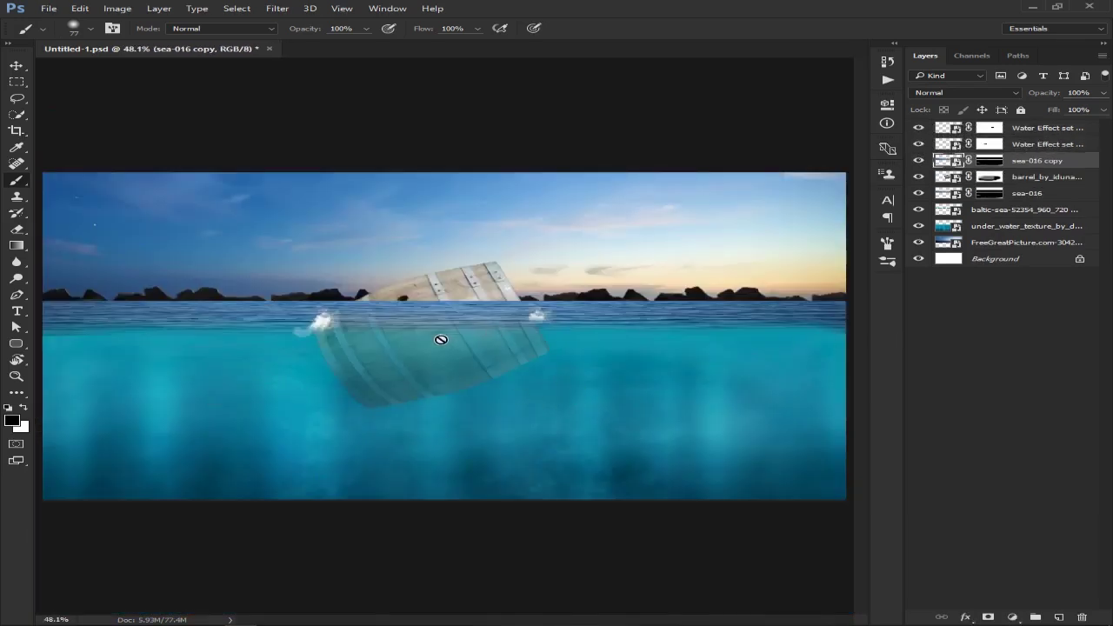
# Step: Cancel the rasterize prompt and paint the copy's mask along the waterline with a 235 px brush
pyautogui.rightClick(671, 335)
pyautogui.rightClick(497, 373)
pyautogui.click(499, 377)
pyautogui.click(499, 377)
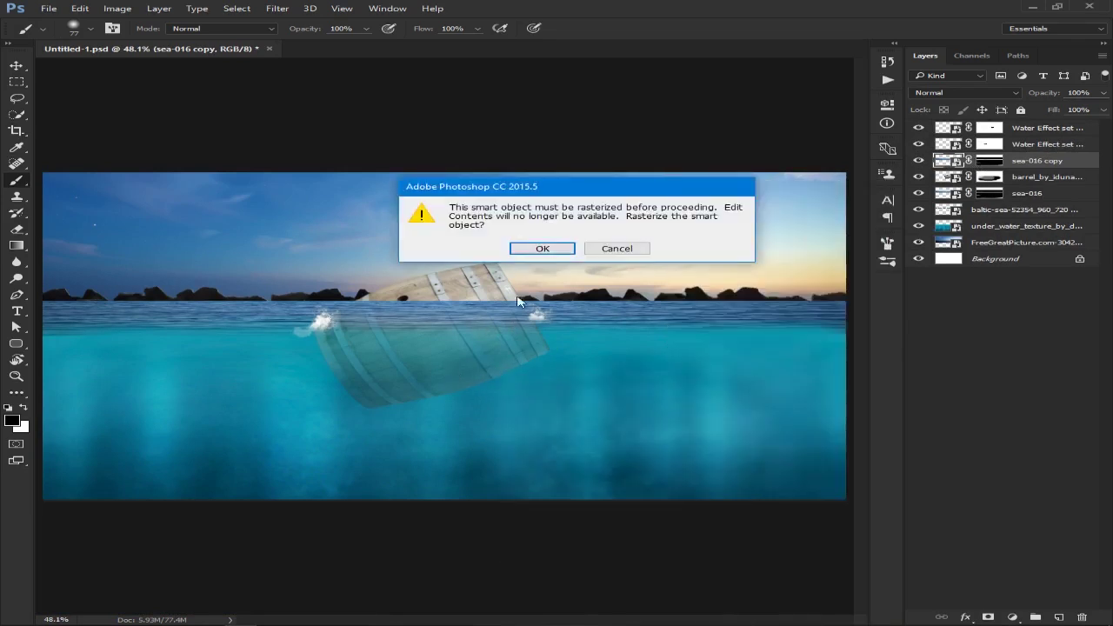
pyautogui.click(616, 249)
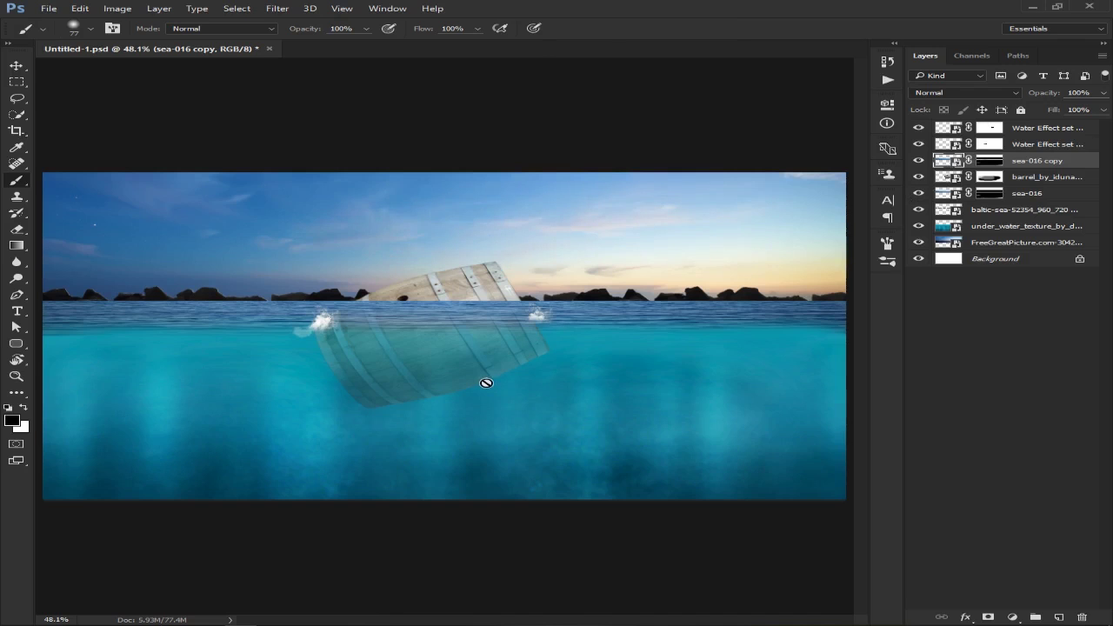
pyautogui.moveTo(368, 402)
pyautogui.mouseDown()
pyautogui.moveTo(406, 415)
pyautogui.moveTo(405, 377)
pyautogui.moveTo(409, 579)
pyautogui.mouseUp()
pyautogui.moveTo(43, 354)
pyautogui.mouseDown()
pyautogui.moveTo(839, 348)
pyautogui.moveTo(41, 346)
pyautogui.moveTo(589, 353)
pyautogui.moveTo(814, 342)
pyautogui.mouseUp()
# Step: Paint away the dark waterline band on the sea-016 copy's mask, then save the file
pyautogui.moveTo(272, 416)
pyautogui.mouseDown()
pyautogui.moveTo(277, 325)
pyautogui.moveTo(85, 348)
pyautogui.mouseUp()
pyautogui.moveTo(60, 290); pyautogui.dragTo(163, 295)
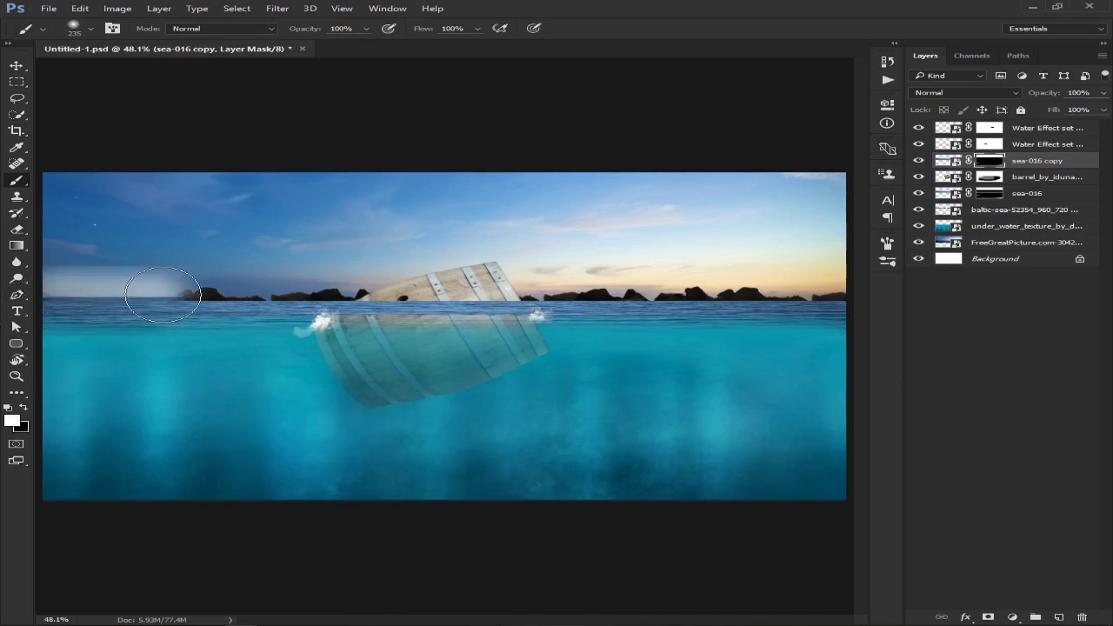
pyautogui.hotkey('ctrl', 'z')
pyautogui.moveTo(77, 348); pyautogui.dragTo(844, 330)
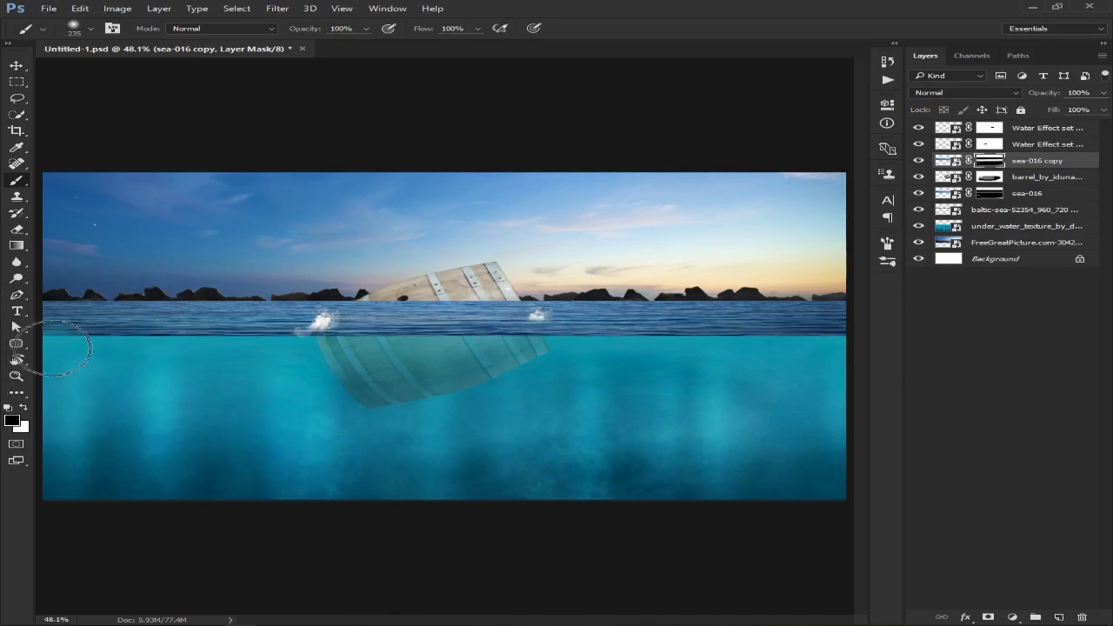
pyautogui.moveTo(52, 329); pyautogui.dragTo(913, 330)
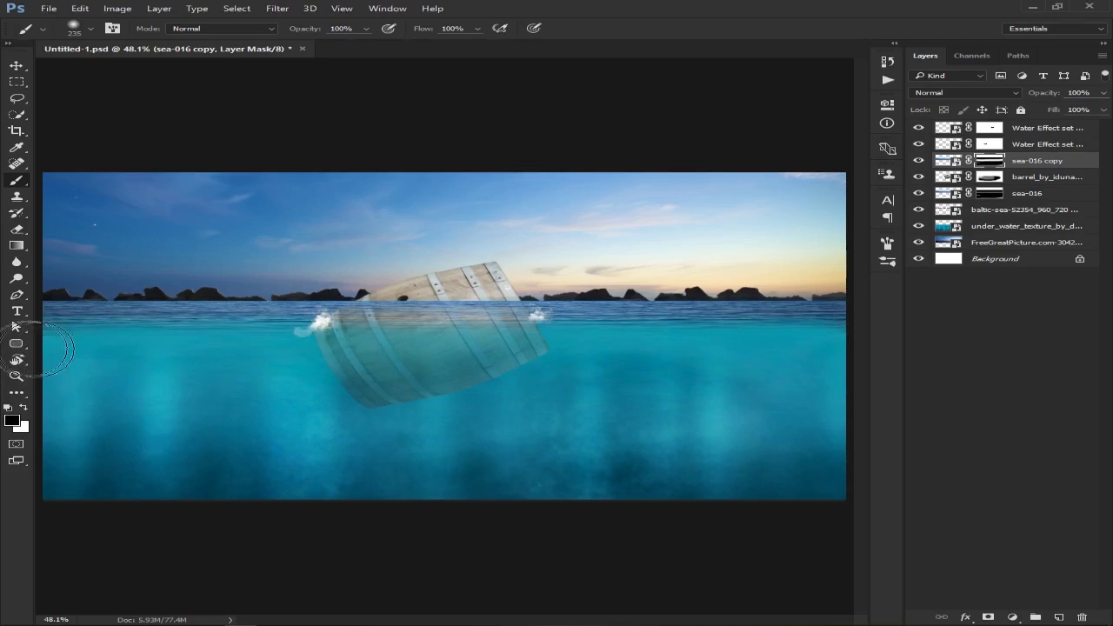
pyautogui.scroll(-2, 554, 349)
pyautogui.scroll(5, 574, 400)
pyautogui.hotkey('ctrl', 's')
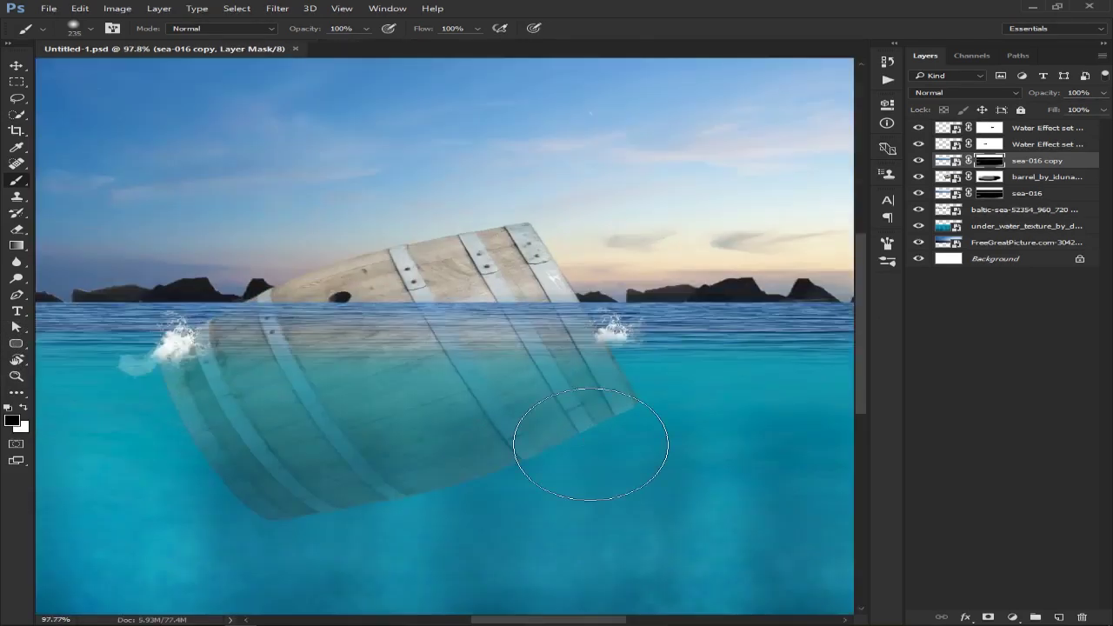
pyautogui.scroll(-1, 574, 447)
# Step: Move both water splash layers toward the barrel, setting the left splash on its left edge
pyautogui.click(16, 66)
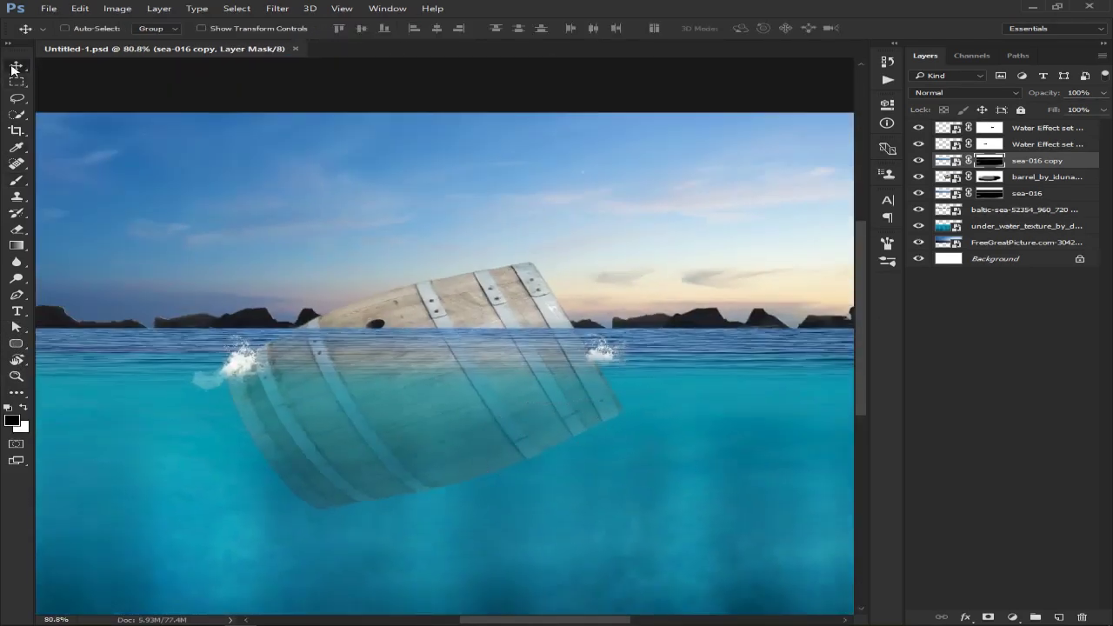
pyautogui.click(994, 145)
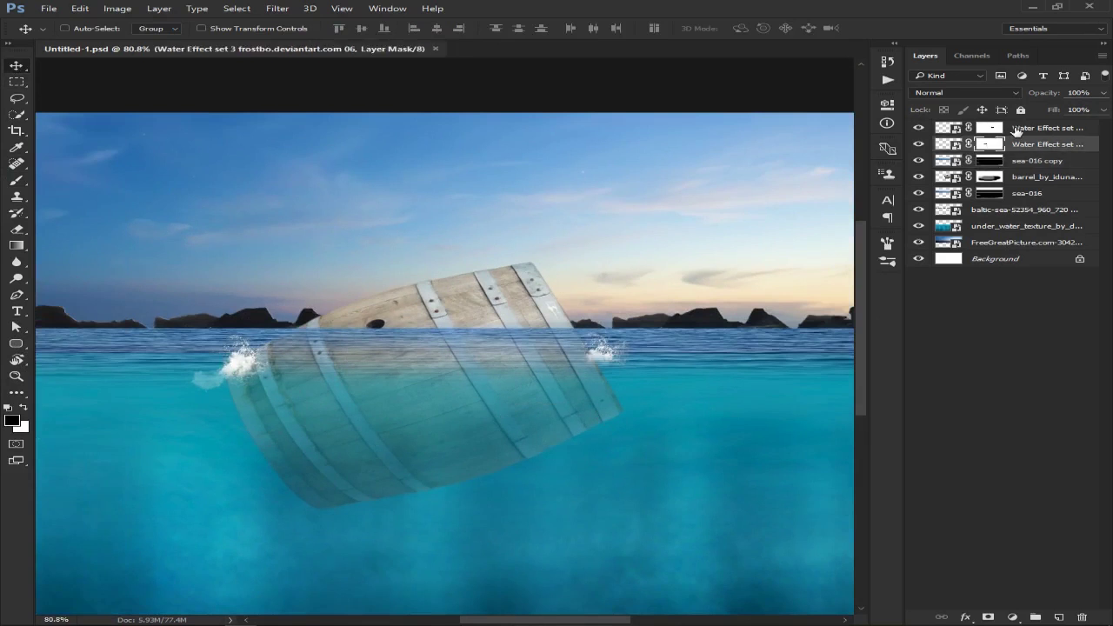
pyautogui.keyDown('shift'); pyautogui.click(993, 128); pyautogui.keyUp('shift')
pyautogui.moveTo(433, 498); pyautogui.dragTo(412, 473)
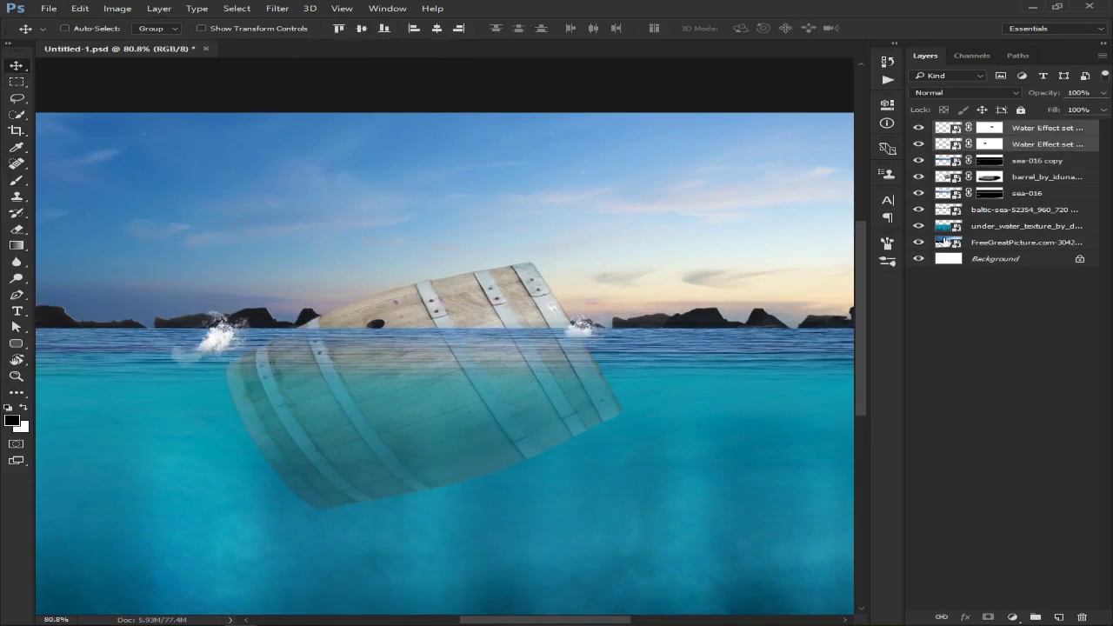
pyautogui.click(1052, 146)
pyautogui.moveTo(233, 344); pyautogui.dragTo(292, 322)
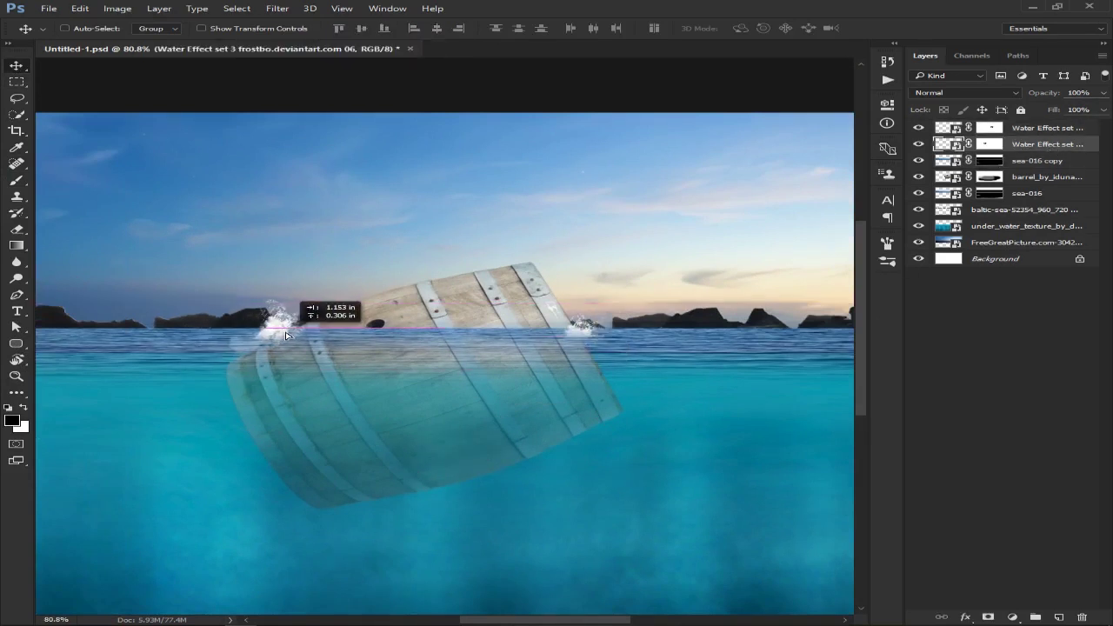
pyautogui.scroll(-5, 286, 410)
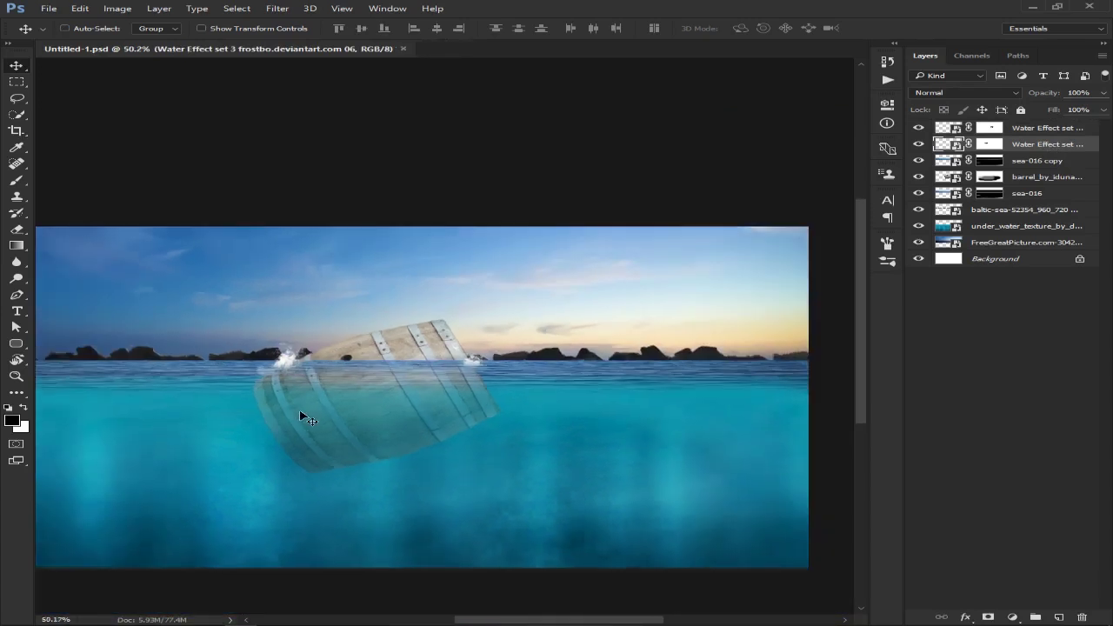
# Step: Nudge the barrel up with Shift+Up and reposition the left and right splashes at its edges
pyautogui.click(1026, 178)
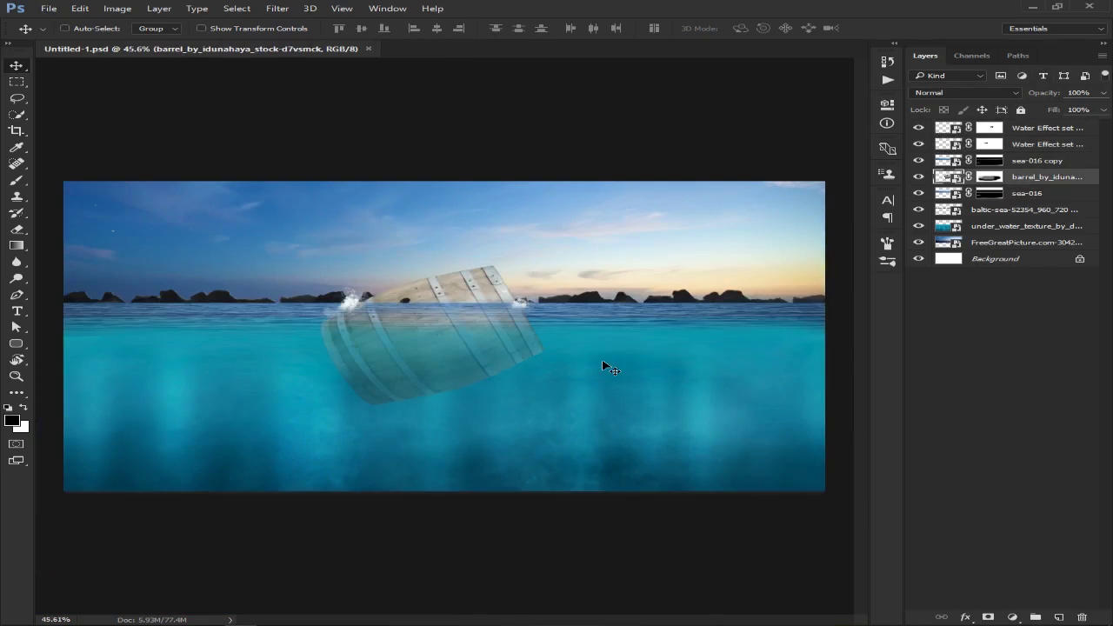
pyautogui.hotkey('shift', 'Up')
pyautogui.hotkey('shift', 'Up')
pyautogui.hotkey('shift', 'Up')
pyautogui.hotkey('shift', 'Up')
pyautogui.hotkey('shift', 'Up')
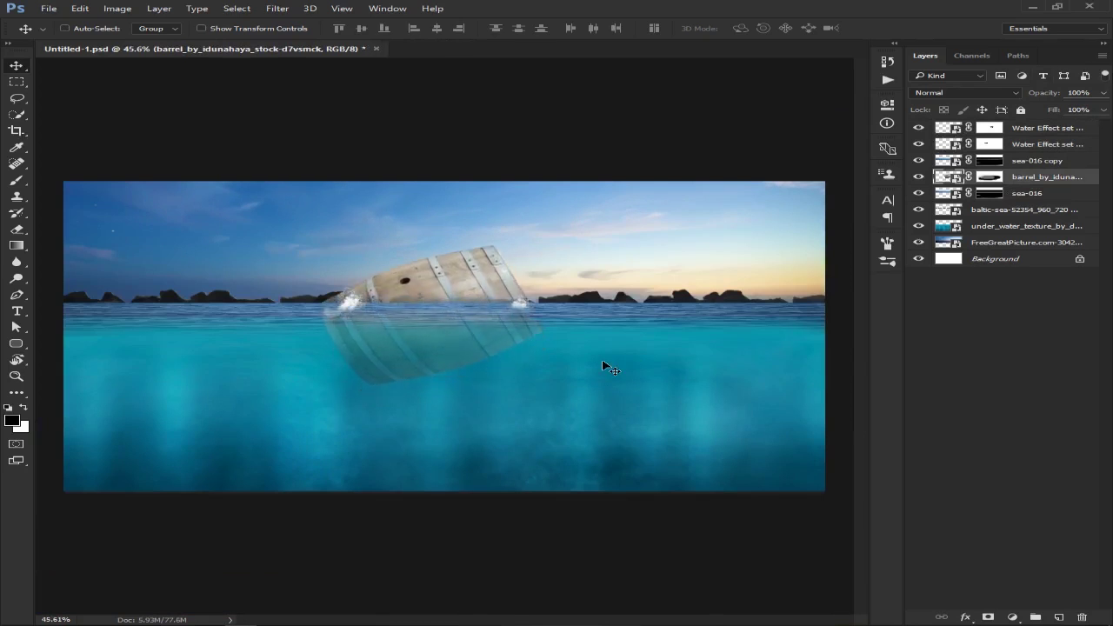
pyautogui.scroll(5, 590, 369)
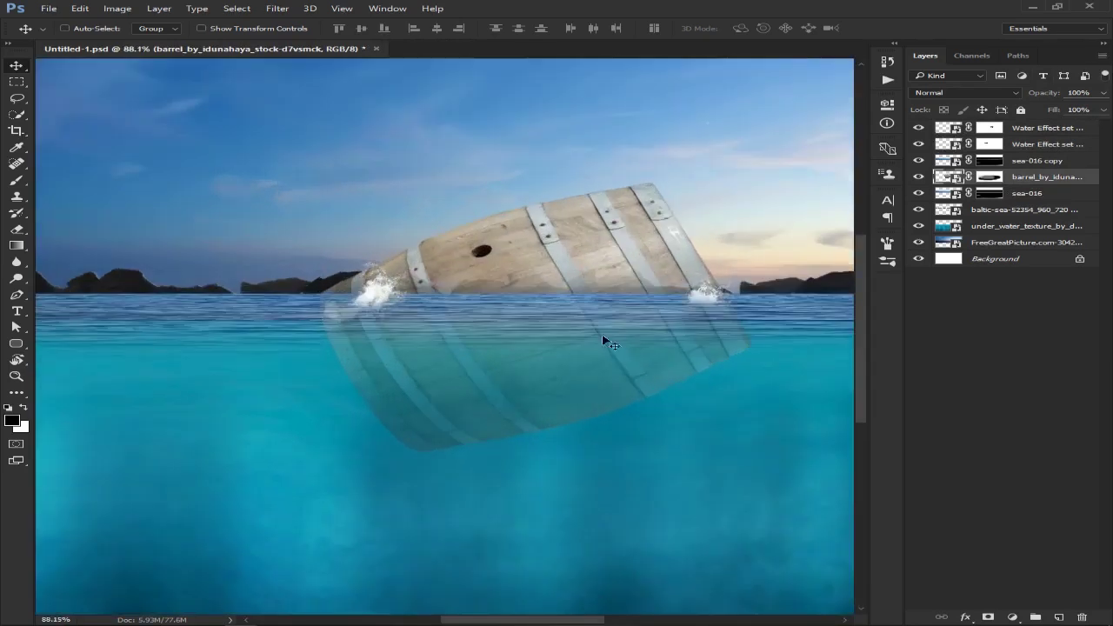
pyautogui.click(1013, 145)
pyautogui.moveTo(467, 295); pyautogui.dragTo(419, 301)
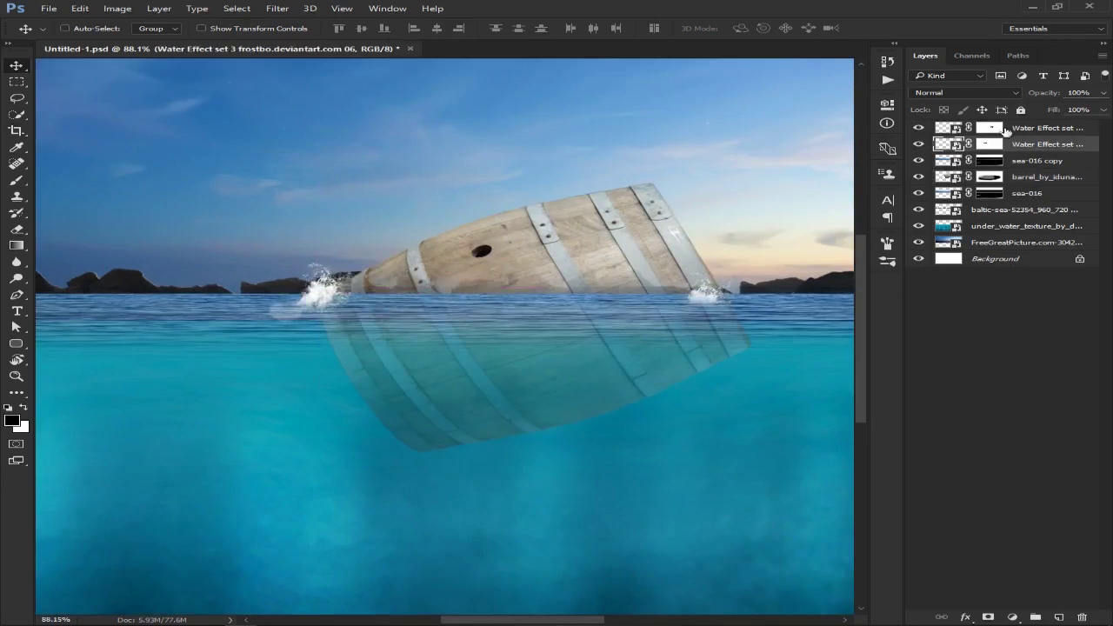
pyautogui.click(1044, 132)
pyautogui.moveTo(721, 294); pyautogui.dragTo(747, 287)
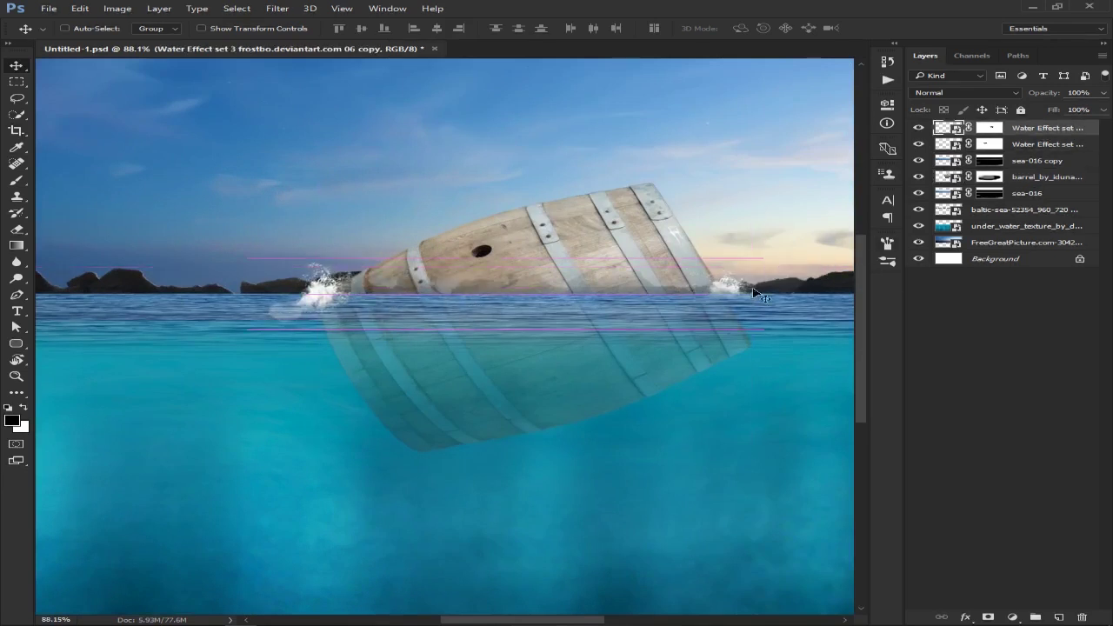
# Step: Trim the left splash's mask with a 64 px brush to a small burst
pyautogui.click(991, 145)
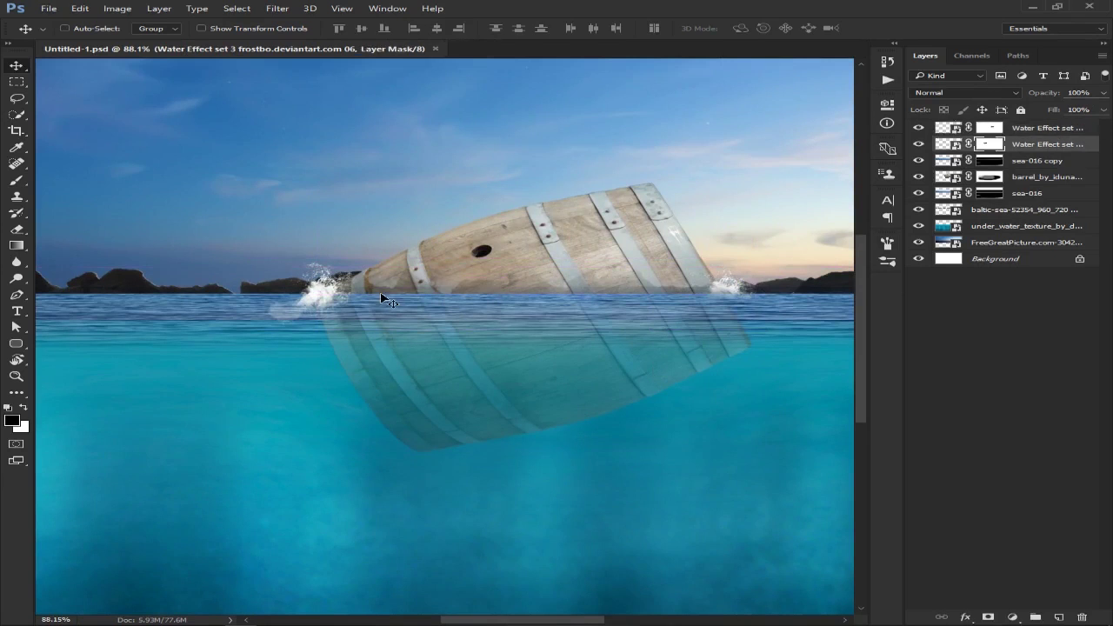
pyautogui.press('b')
pyautogui.moveTo(361, 390); pyautogui.dragTo(348, 408)
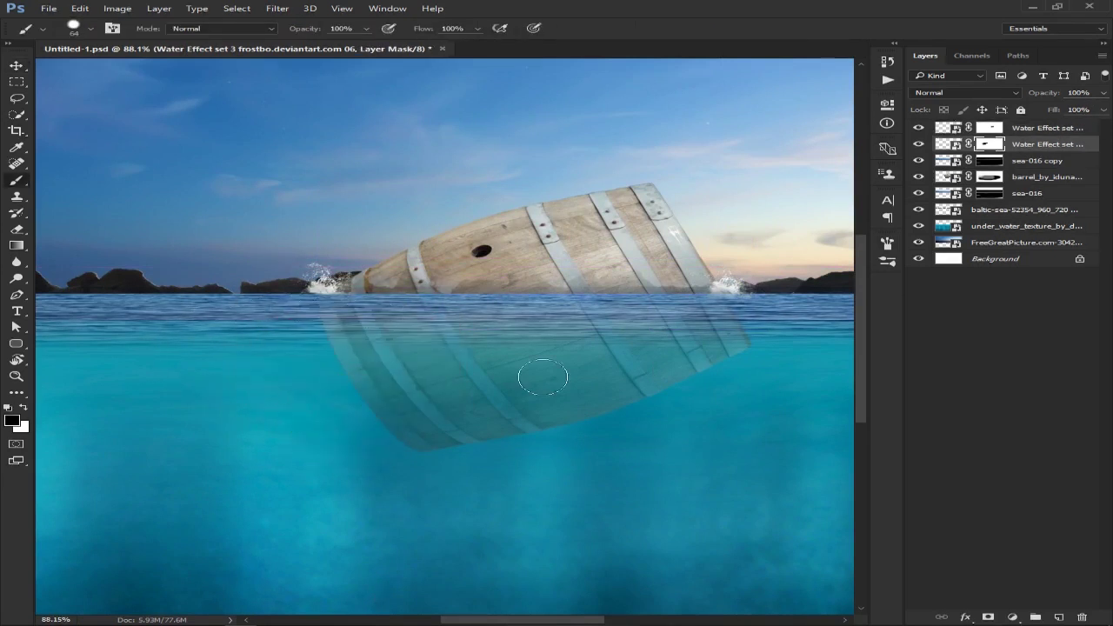
pyautogui.scroll(-3, 542, 378)
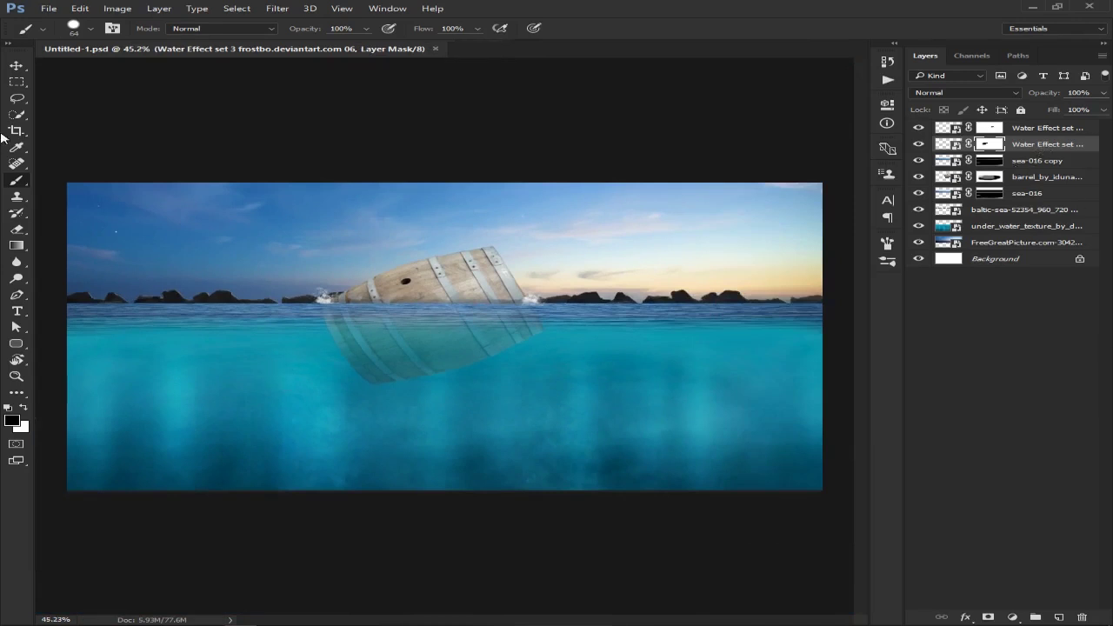
pyautogui.click(16, 66)
# Step: Open argentum_caeli_108_by_elandria.psd from the Models Pictures folder in Photoshop
pyautogui.hotkey('alt', 'Tab')
pyautogui.click(15, 97)
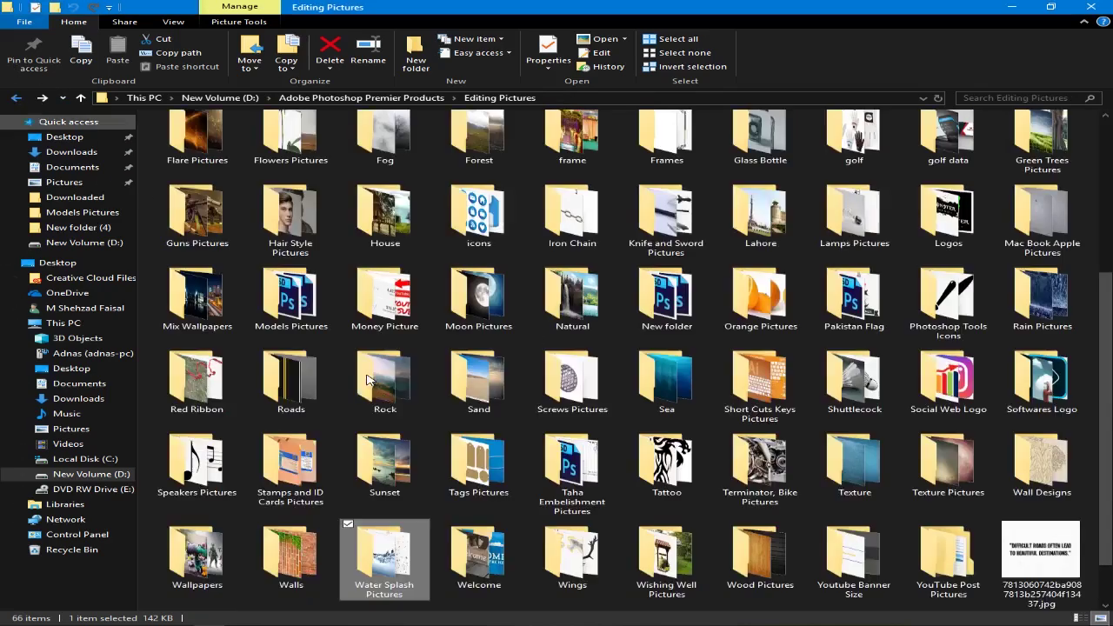
pyautogui.click(367, 380)
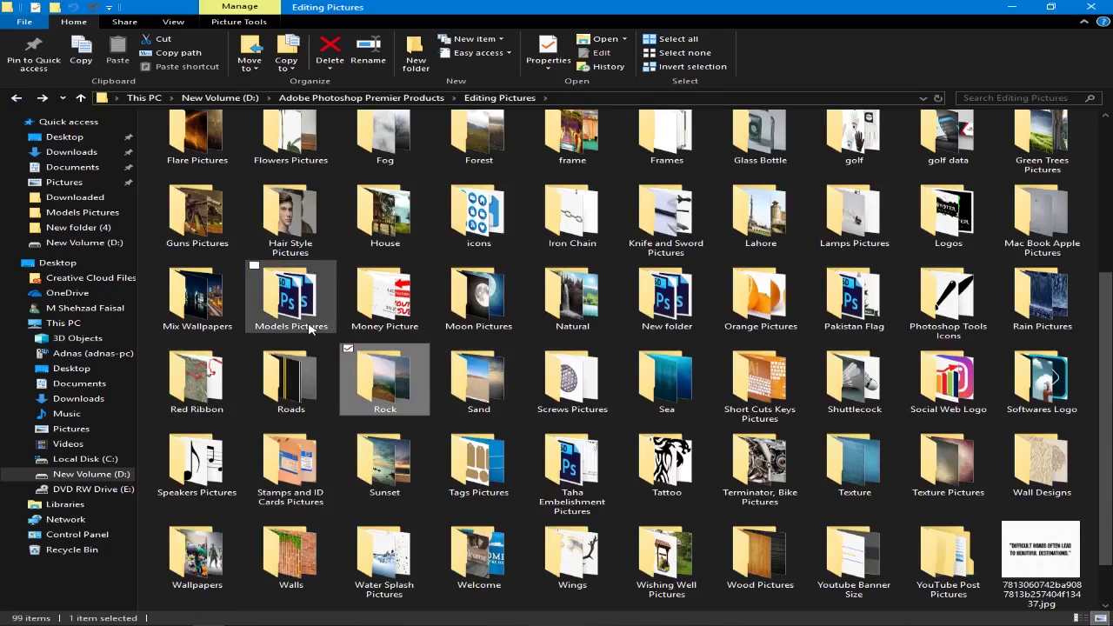
pyautogui.doubleClick(308, 326)
pyautogui.scroll(-10, 726, 329)
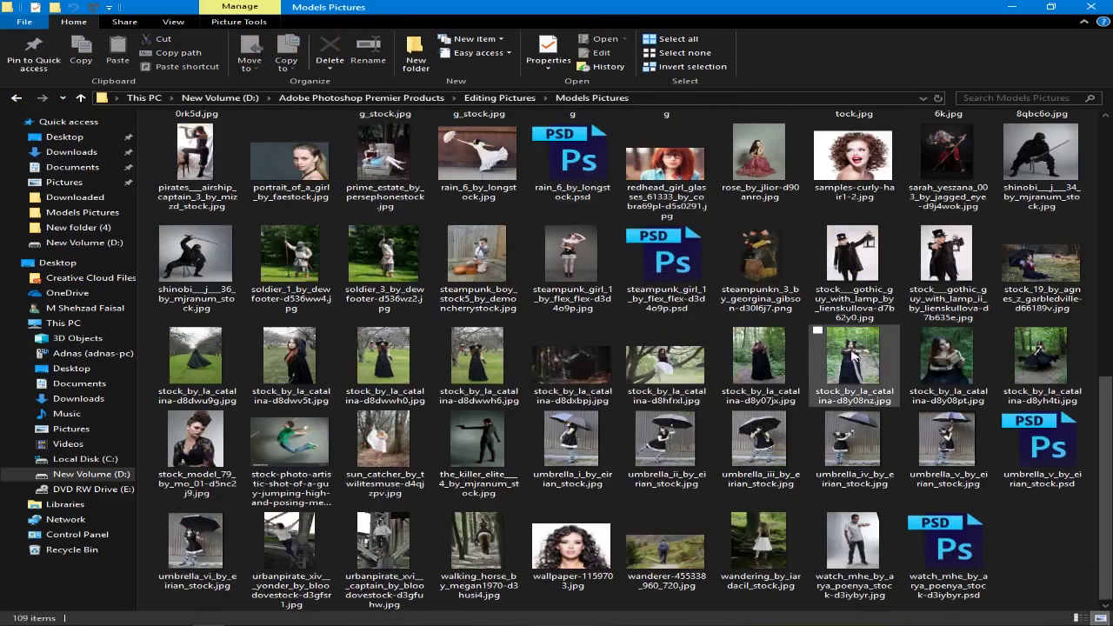
pyautogui.scroll(5, 853, 355)
pyautogui.scroll(5, 853, 355)
pyautogui.click(1051, 257)
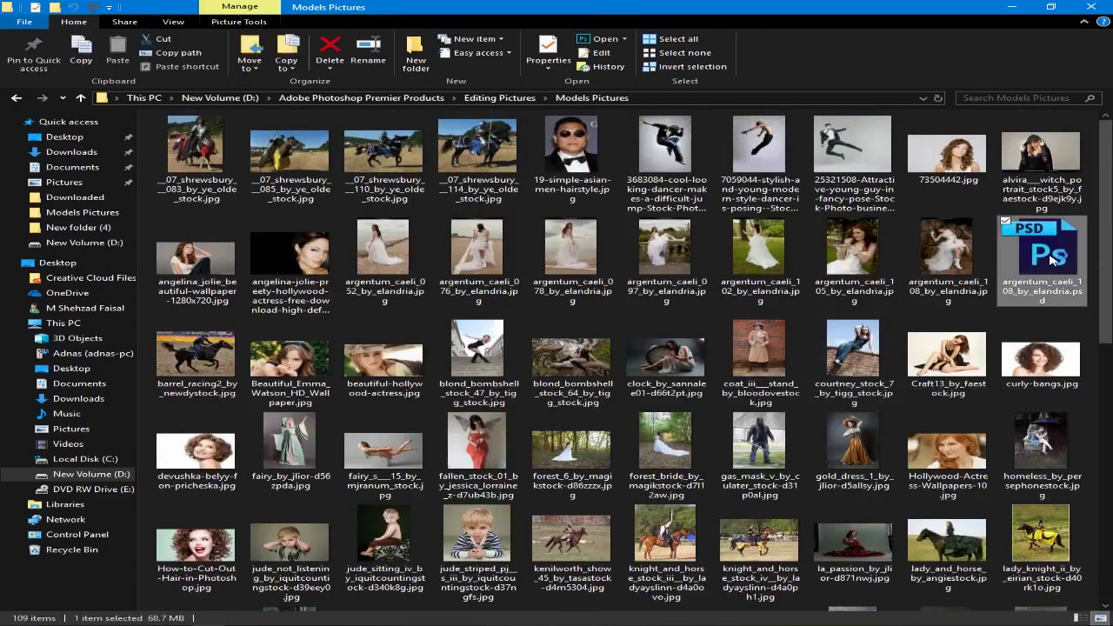
pyautogui.doubleClick(1050, 257)
# Step: Hide Layer 0, stamp the cut-out into Layer 1 and duplicate it into Untitled-1.psd
pyautogui.click(919, 157)
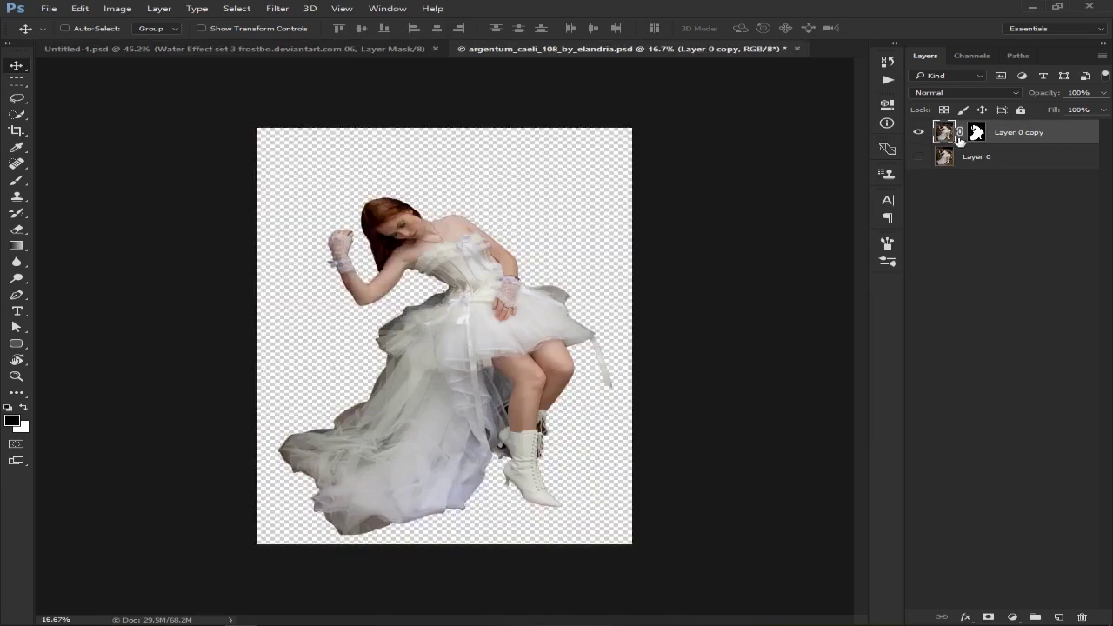
pyautogui.keyDown('ctrl'); pyautogui.click(976, 132); pyautogui.keyUp('ctrl')
pyautogui.hotkey('ctrl', 'j')
pyautogui.rightClick(1007, 132)
pyautogui.click(787, 106)
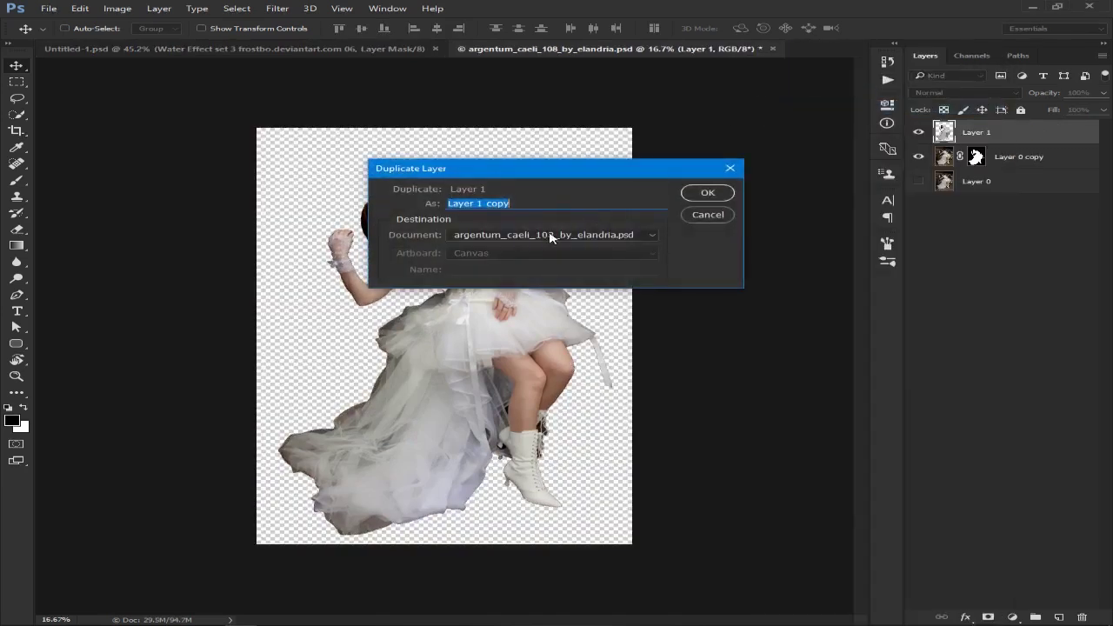
pyautogui.click(529, 255)
pyautogui.click(708, 192)
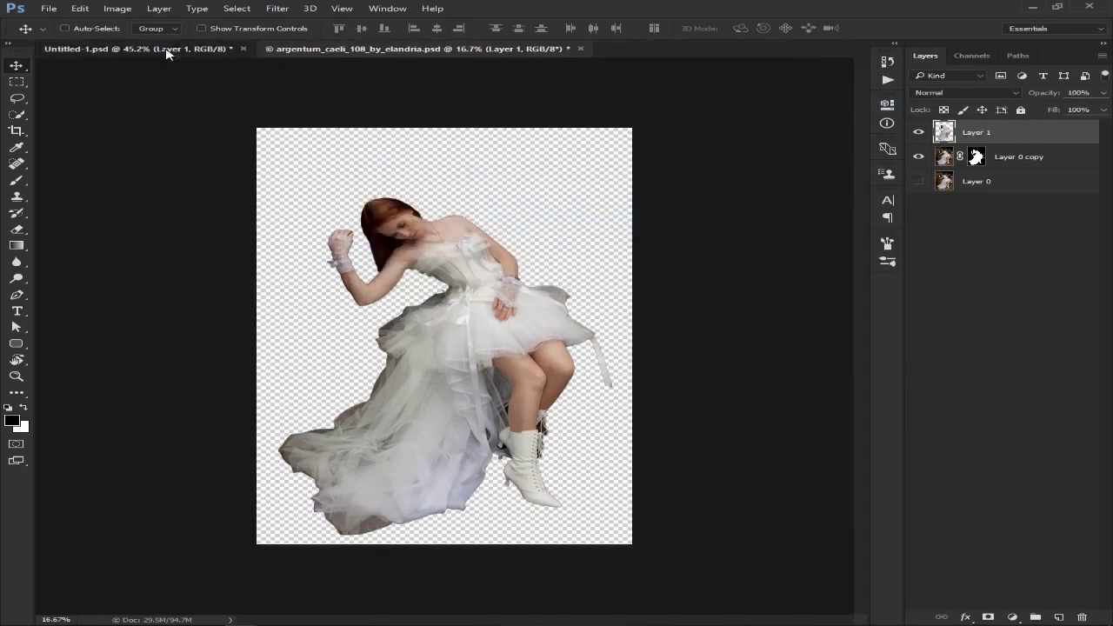
pyautogui.click(174, 49)
# Step: Scale the woman down to about 14%, rotate her sideways and move her onto the barrel
pyautogui.hotkey('ctrl', 't')
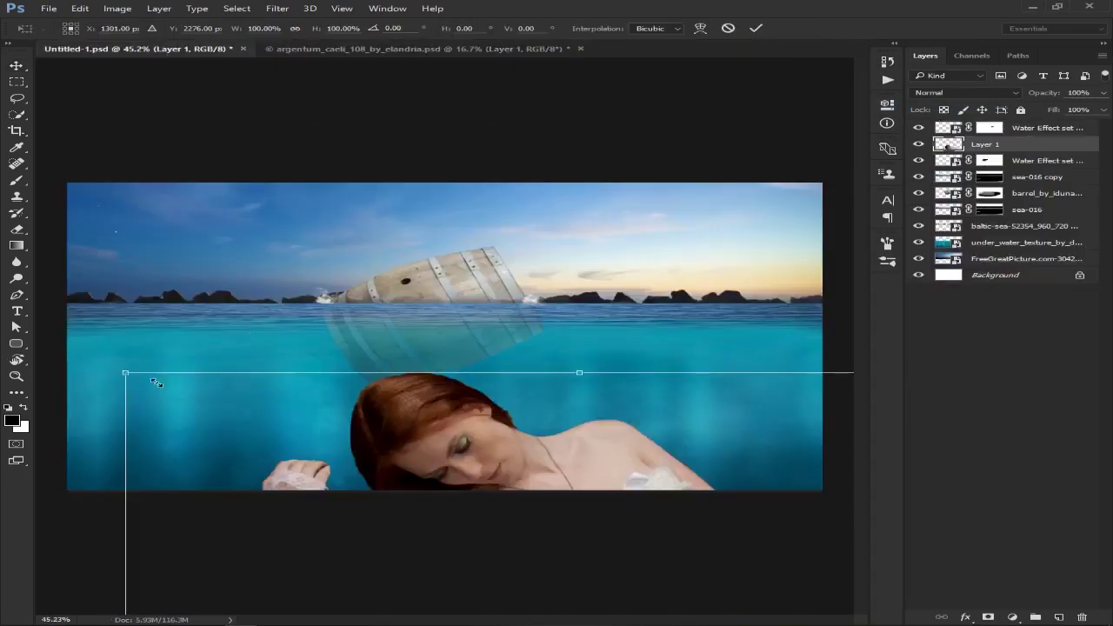
pyautogui.moveTo(155, 383); pyautogui.dragTo(341, 572)
pyautogui.moveTo(407, 598); pyautogui.dragTo(246, 190)
pyautogui.moveTo(149, 153); pyautogui.dragTo(529, 534)
pyautogui.moveTo(691, 596); pyautogui.dragTo(371, 266)
pyautogui.moveTo(208, 203); pyautogui.dragTo(390, 385)
pyautogui.moveTo(463, 462)
pyautogui.mouseDown()
pyautogui.moveTo(426, 265)
pyautogui.moveTo(406, 270)
pyautogui.mouseUp()
pyautogui.moveTo(519, 408)
pyautogui.mouseDown()
pyautogui.moveTo(561, 221)
pyautogui.moveTo(516, 228)
pyautogui.mouseUp()
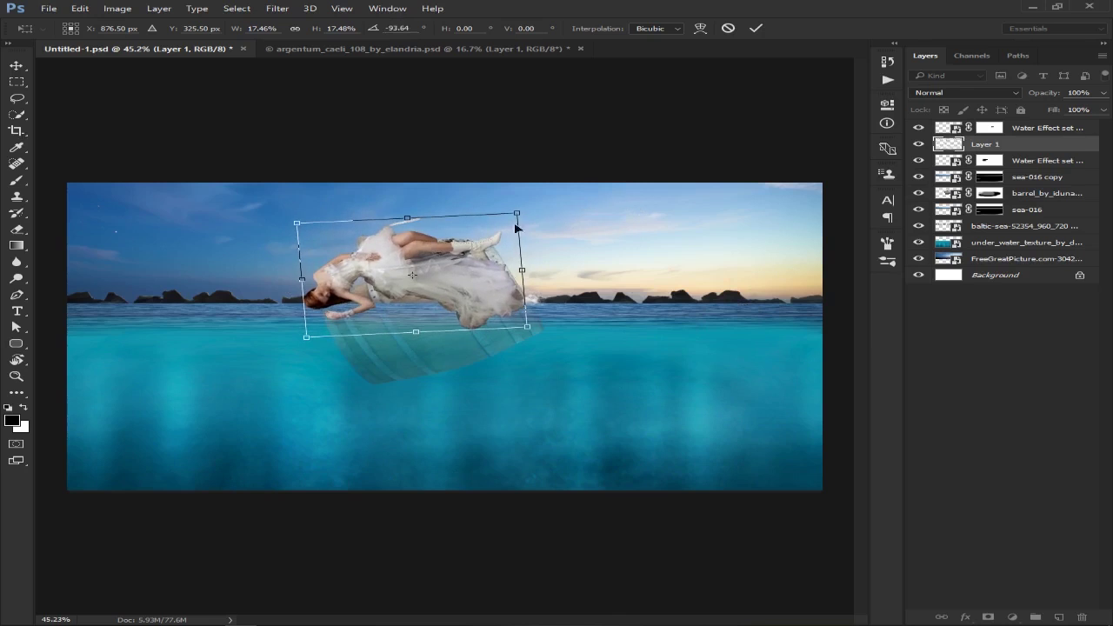
pyautogui.moveTo(297, 222); pyautogui.dragTo(345, 244)
pyautogui.moveTo(440, 282)
pyautogui.mouseDown()
pyautogui.moveTo(432, 276)
pyautogui.moveTo(467, 280)
pyautogui.mouseUp()
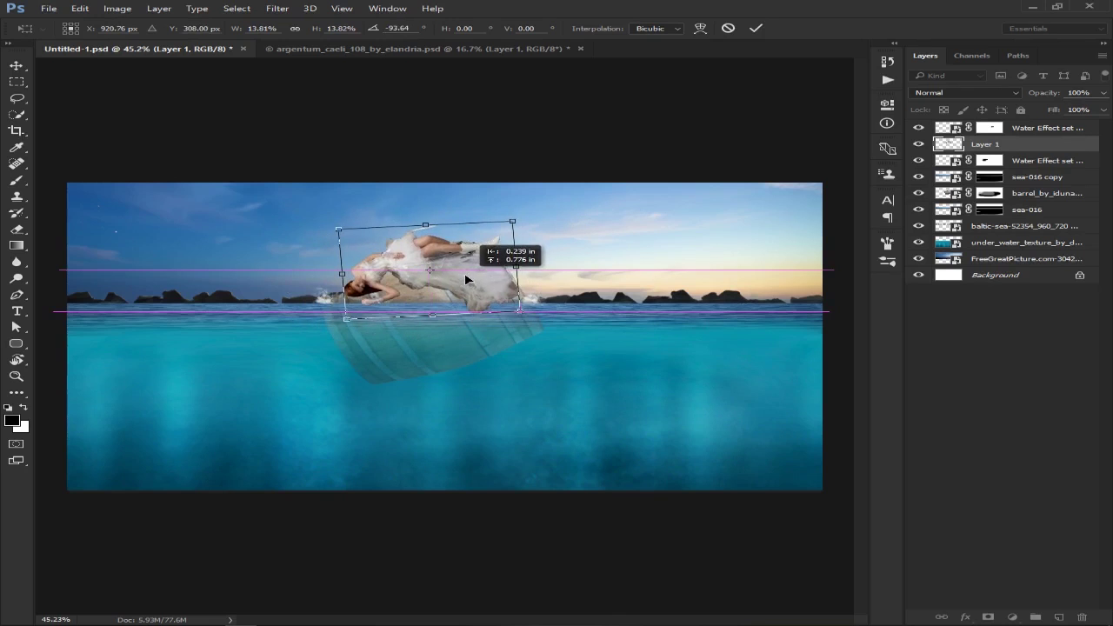
# Step: Flip the woman horizontally, tilt her to about 46° and settle her on the barrel
pyautogui.rightClick(465, 272)
pyautogui.click(515, 463)
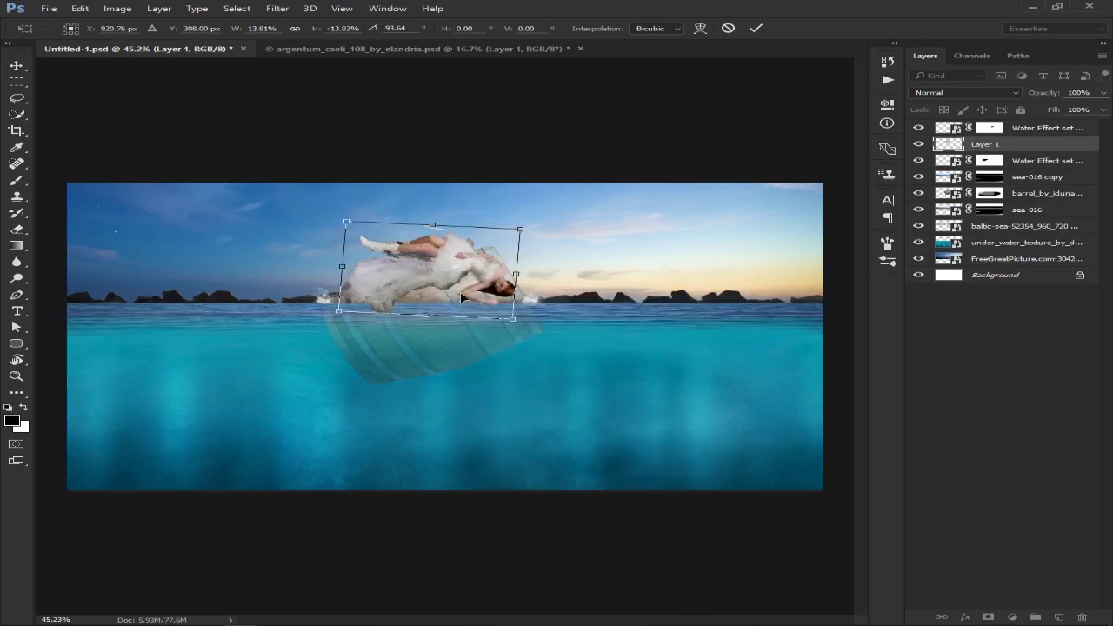
pyautogui.moveTo(520, 362); pyautogui.dragTo(555, 294)
pyautogui.moveTo(438, 277); pyautogui.dragTo(418, 297)
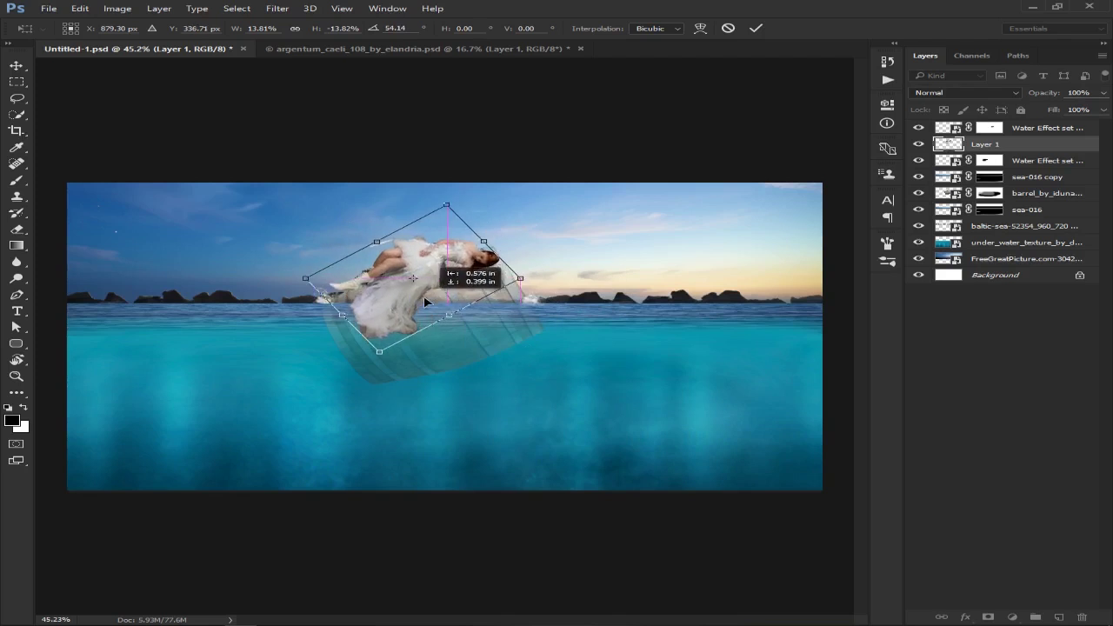
pyautogui.moveTo(561, 350); pyautogui.dragTo(569, 328)
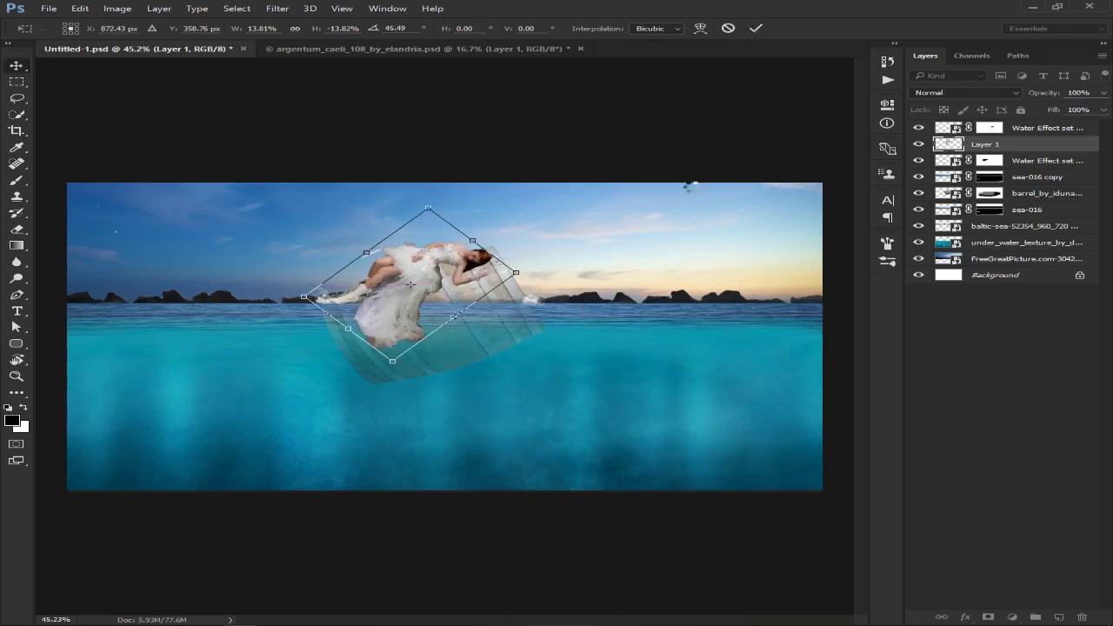
pyautogui.press('Return')
pyautogui.scroll(5, 452, 254)
pyautogui.moveTo(478, 344)
pyautogui.mouseDown()
pyautogui.moveTo(498, 334)
pyautogui.moveTo(488, 339)
pyautogui.mouseUp()
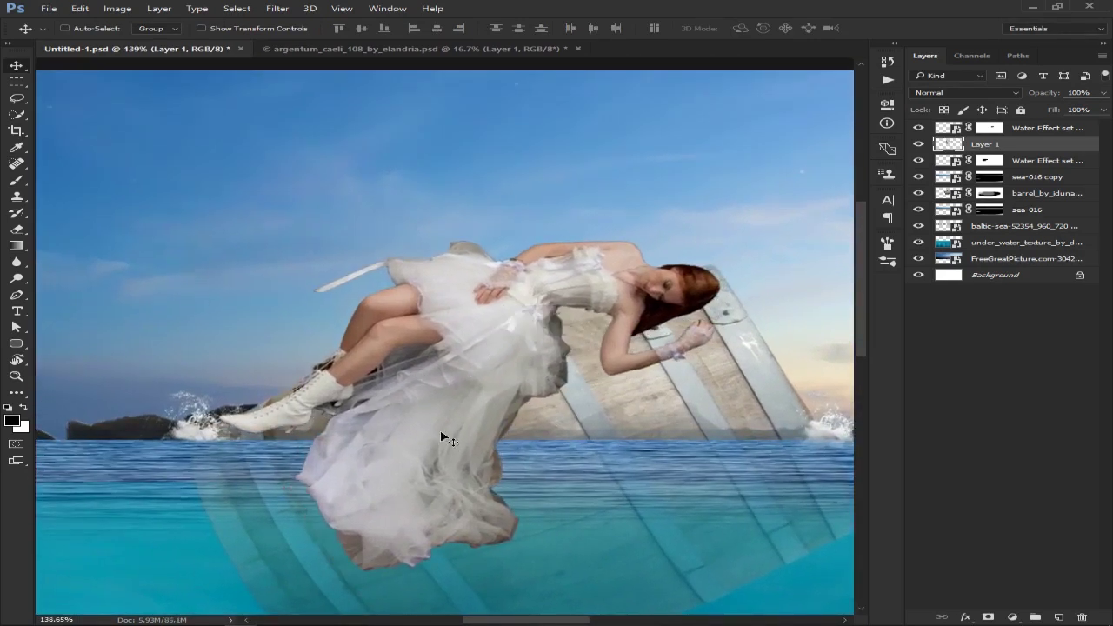
# Step: Smudge the lower left, right and bottom edges of the white dress with the Smudge Tool
pyautogui.click(275, 8)
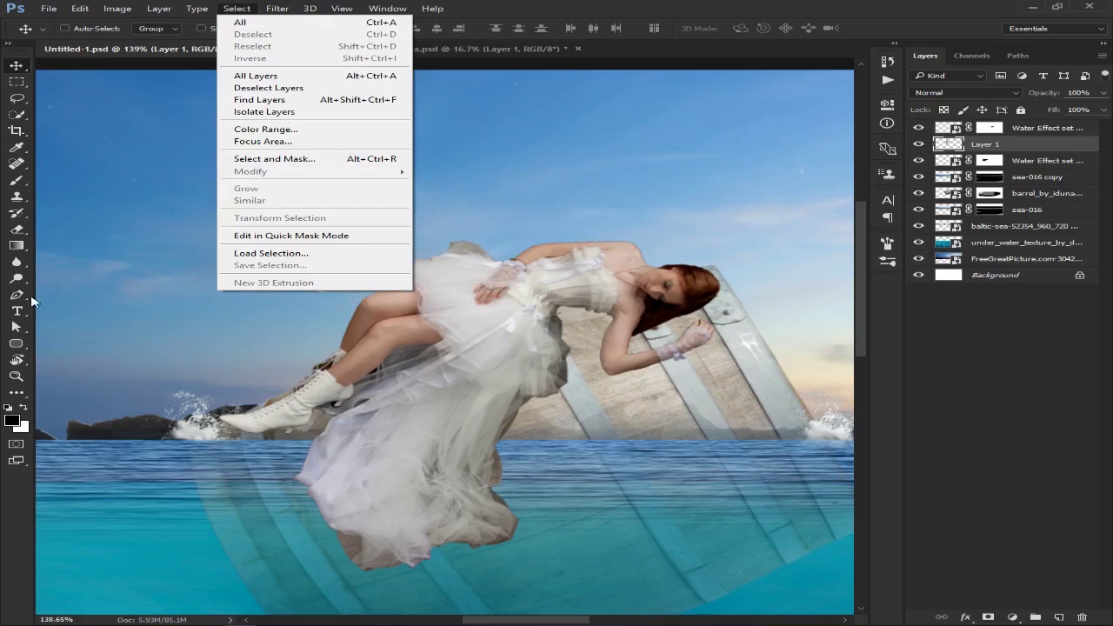
pyautogui.click(16, 311)
pyautogui.rightClick(17, 262)
pyautogui.click(70, 287)
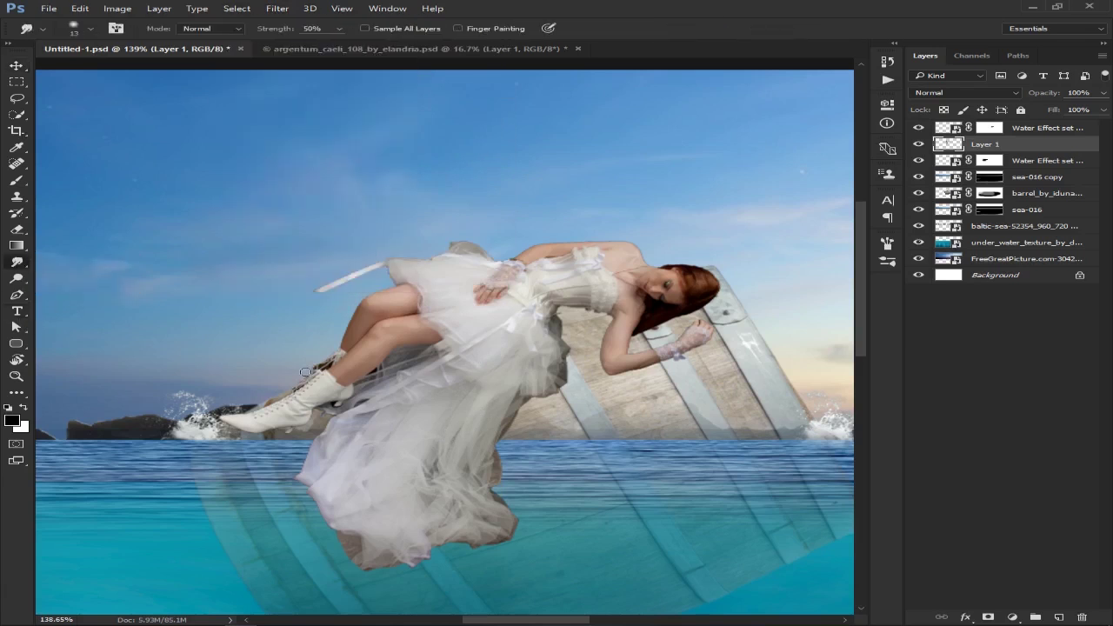
pyautogui.moveTo(516, 551); pyautogui.dragTo(470, 469)
pyautogui.moveTo(499, 544); pyautogui.dragTo(517, 434)
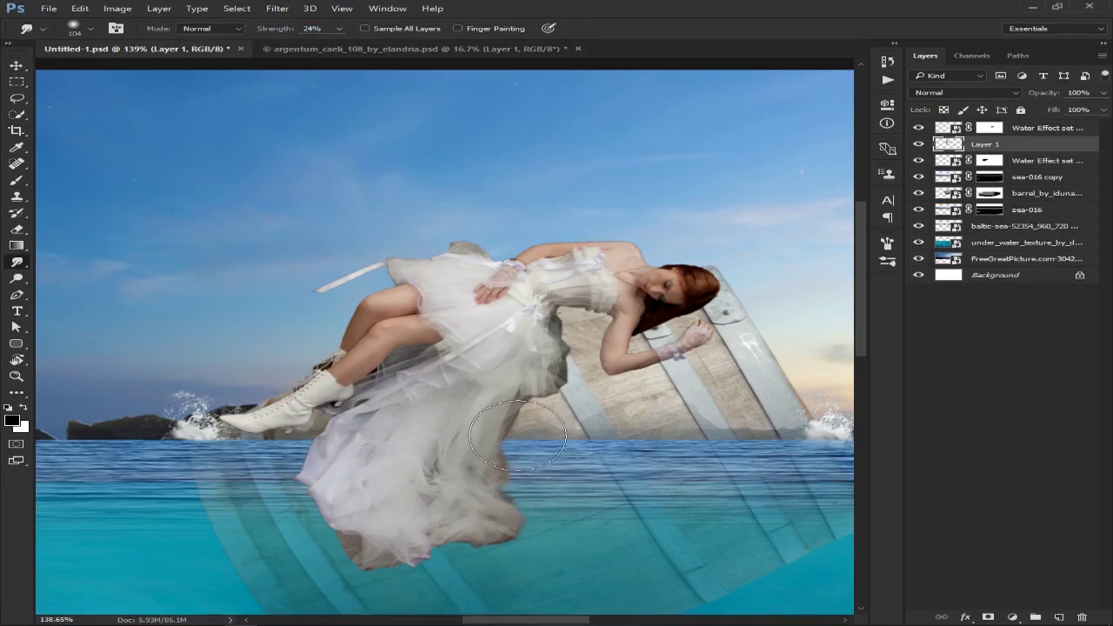
pyautogui.moveTo(348, 562)
pyautogui.mouseDown()
pyautogui.moveTo(392, 529)
pyautogui.moveTo(322, 534)
pyautogui.moveTo(308, 502)
pyautogui.mouseUp()
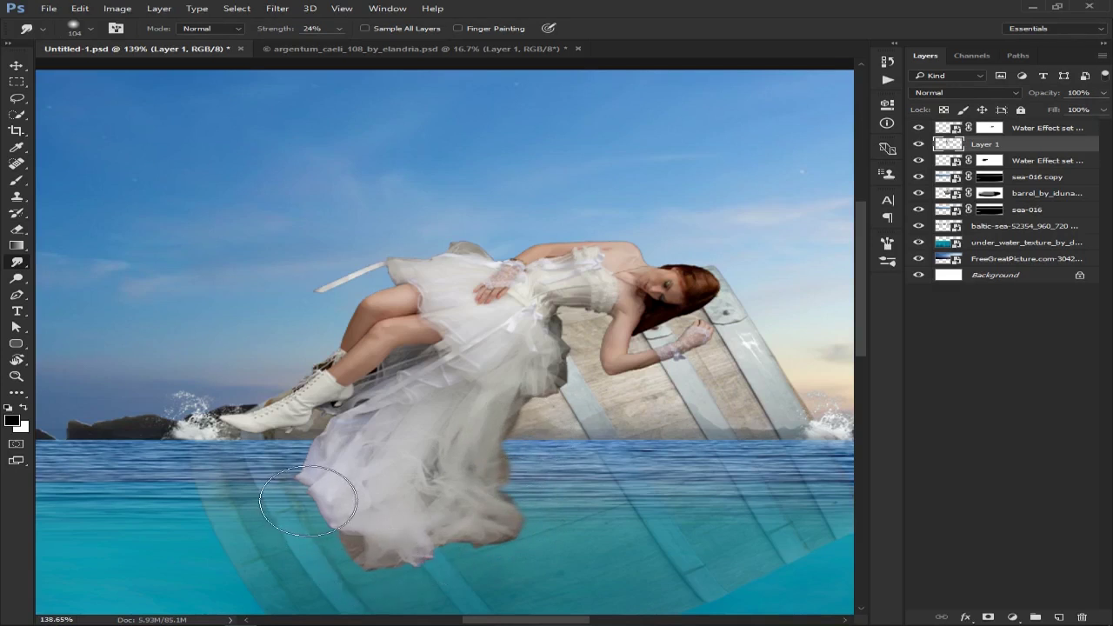
pyautogui.moveTo(510, 385)
pyautogui.mouseDown()
pyautogui.moveTo(571, 343)
pyautogui.moveTo(509, 366)
pyautogui.mouseUp()
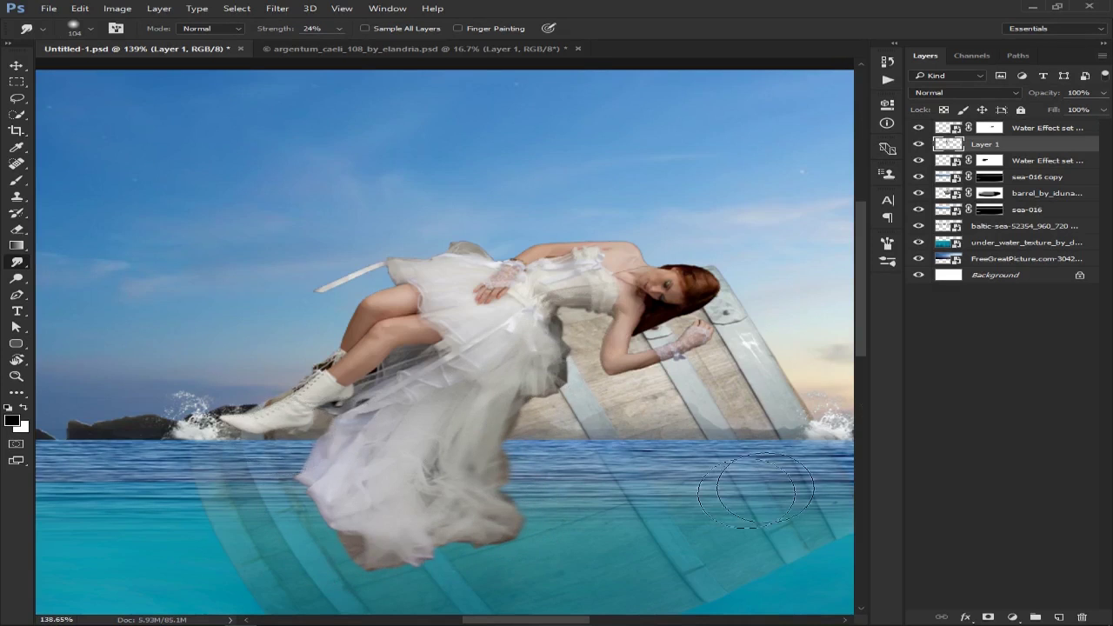
pyautogui.press('v')
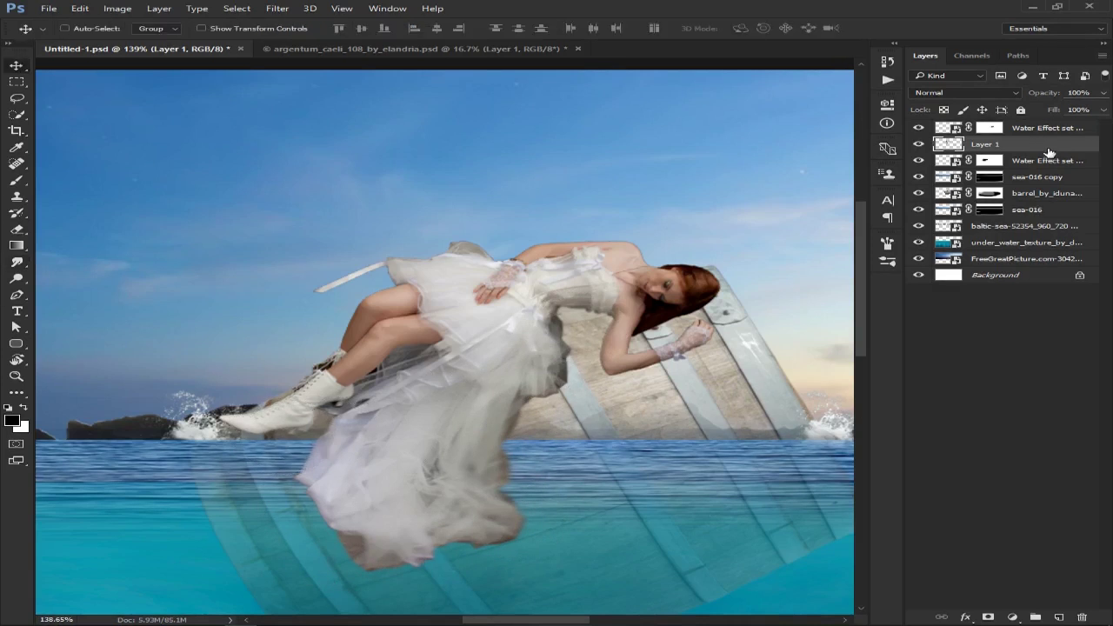
# Step: Fill the woman's outline black on Layer 2 below her, offset down-right at 63% opacity
pyautogui.keyDown('ctrl'); pyautogui.click(952, 148); pyautogui.keyUp('ctrl')
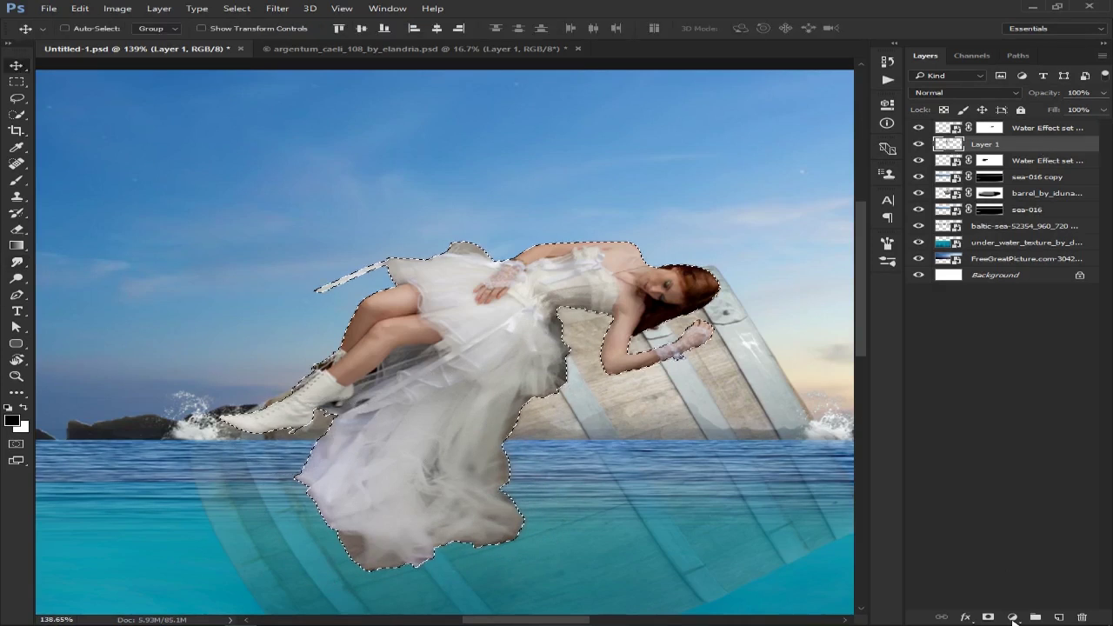
pyautogui.click(1058, 616)
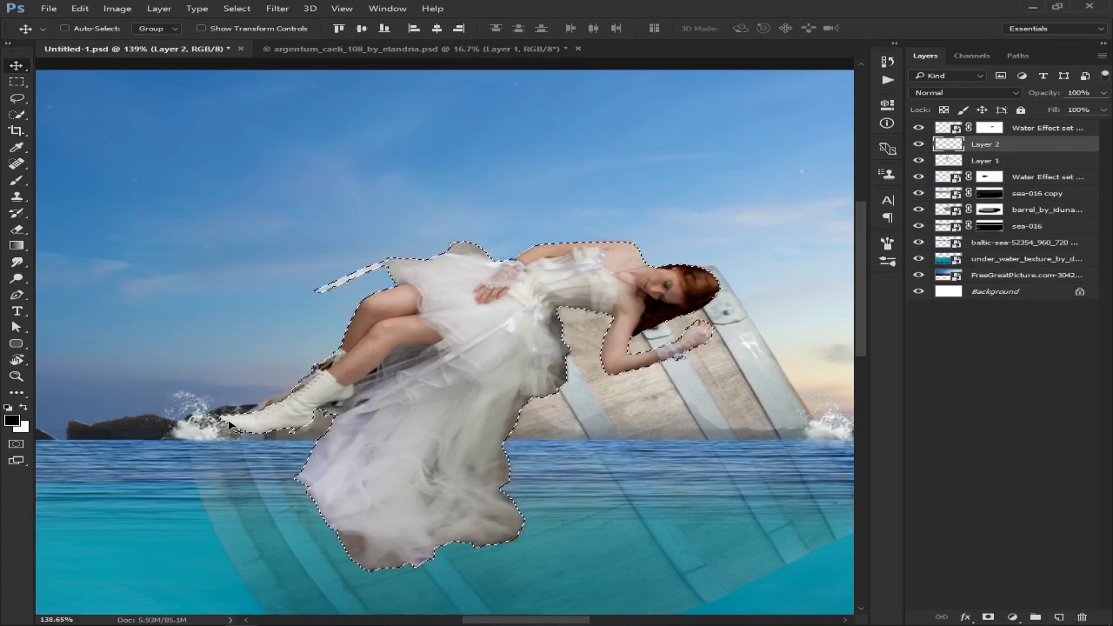
pyautogui.press('x')
pyautogui.hotkey('ctrl', 'BackSpace')
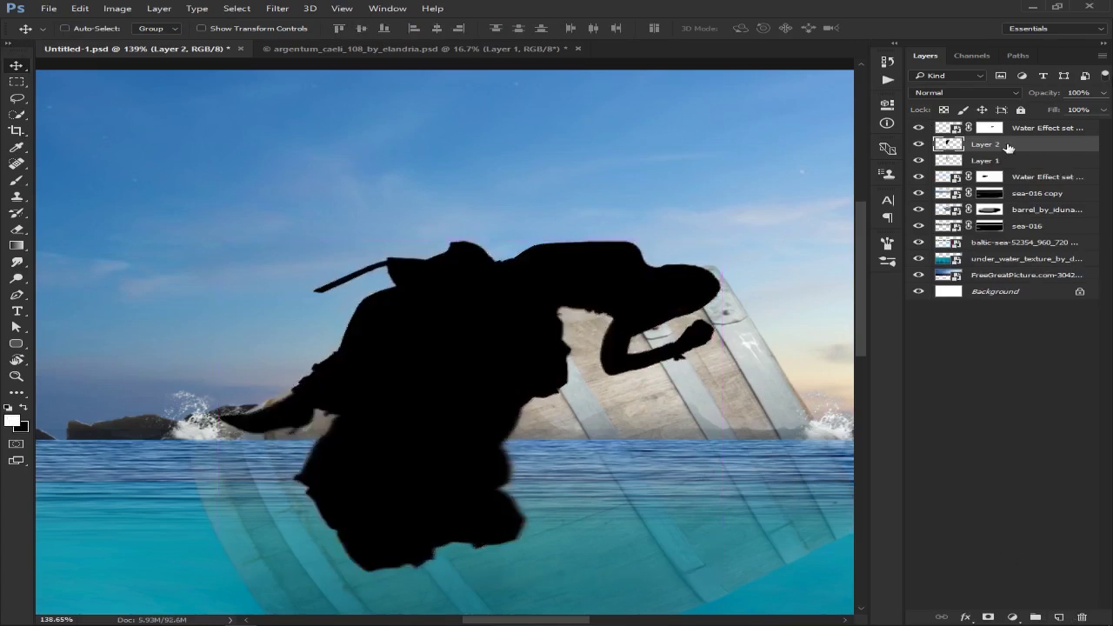
pyautogui.moveTo(1007, 148); pyautogui.dragTo(1000, 167)
pyautogui.press('Right')
pyautogui.press('Right')
pyautogui.press('Down')
pyautogui.press('Down')
pyautogui.press('Right')
pyautogui.press('Down')
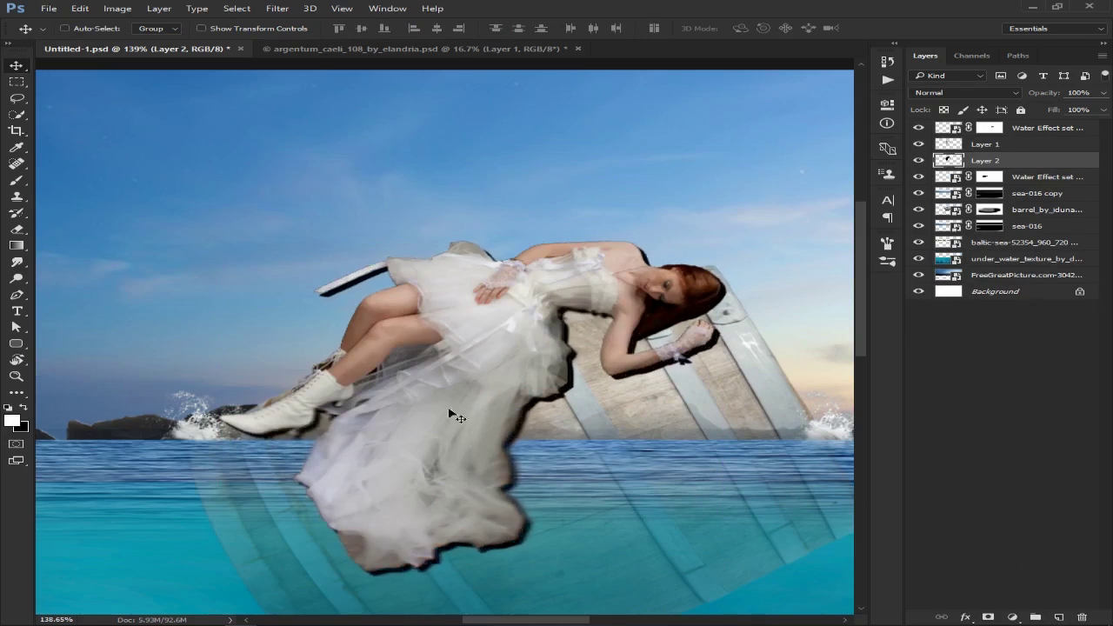
pyautogui.moveTo(1031, 93); pyautogui.dragTo(1012, 93)
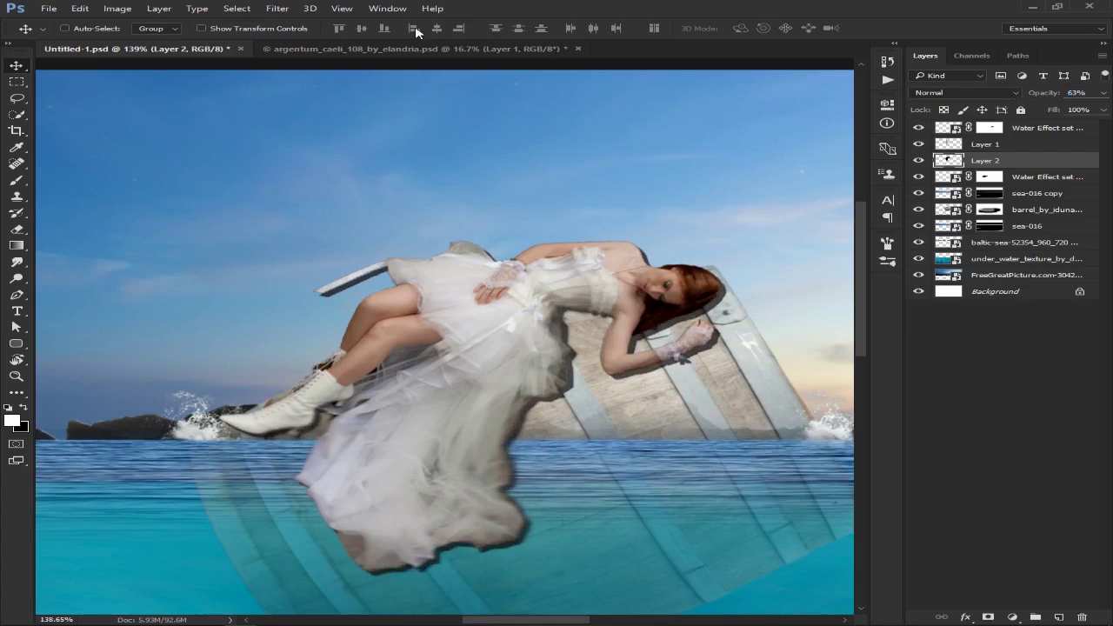
# Step: Apply a Gaussian Blur of about 2.5 pixels to the Layer 2 shadow
pyautogui.click(276, 8)
pyautogui.click(548, 198)
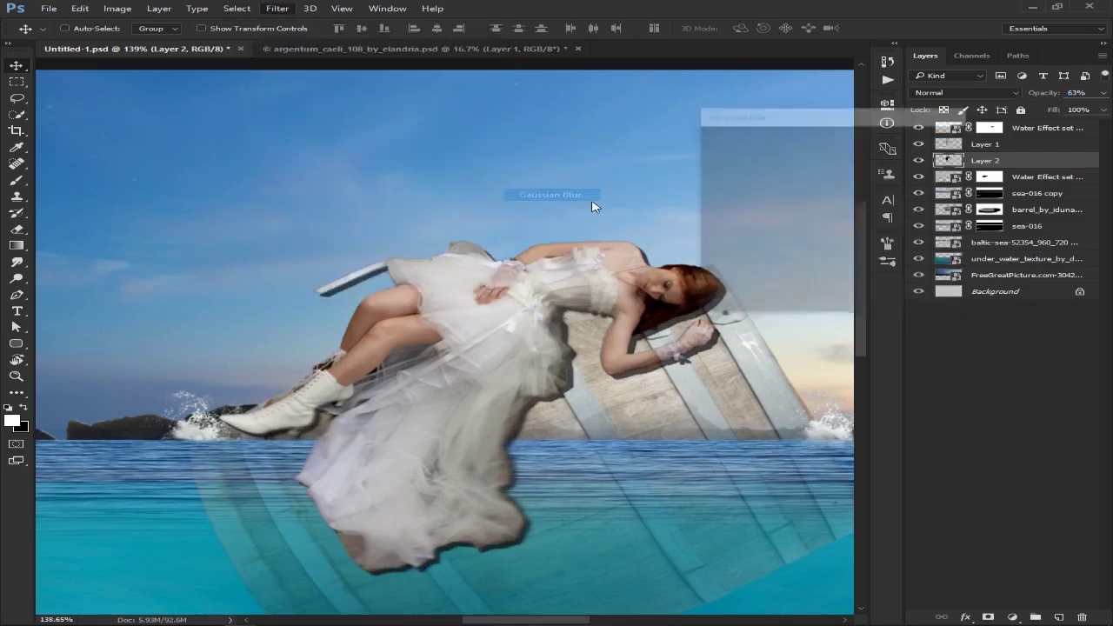
pyautogui.moveTo(767, 313); pyautogui.dragTo(736, 312)
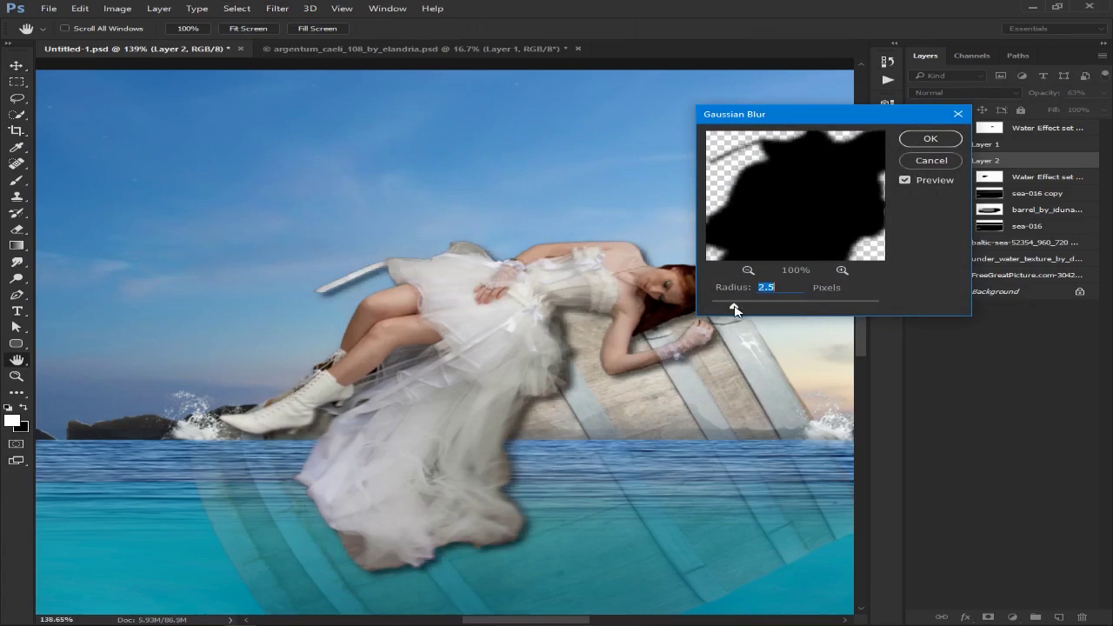
pyautogui.click(931, 139)
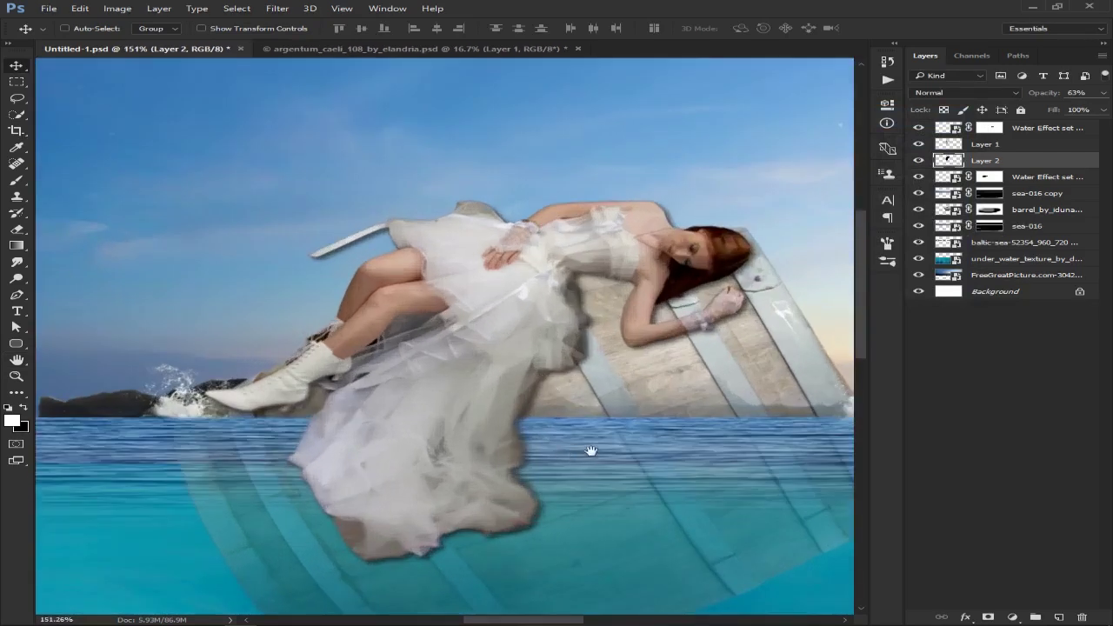
pyautogui.moveTo(590, 450); pyautogui.dragTo(625, 430)
# Step: Add a layer mask to Layer 1, set a 30% size-74 brush, and move sea-016 copy above it
pyautogui.click(998, 146)
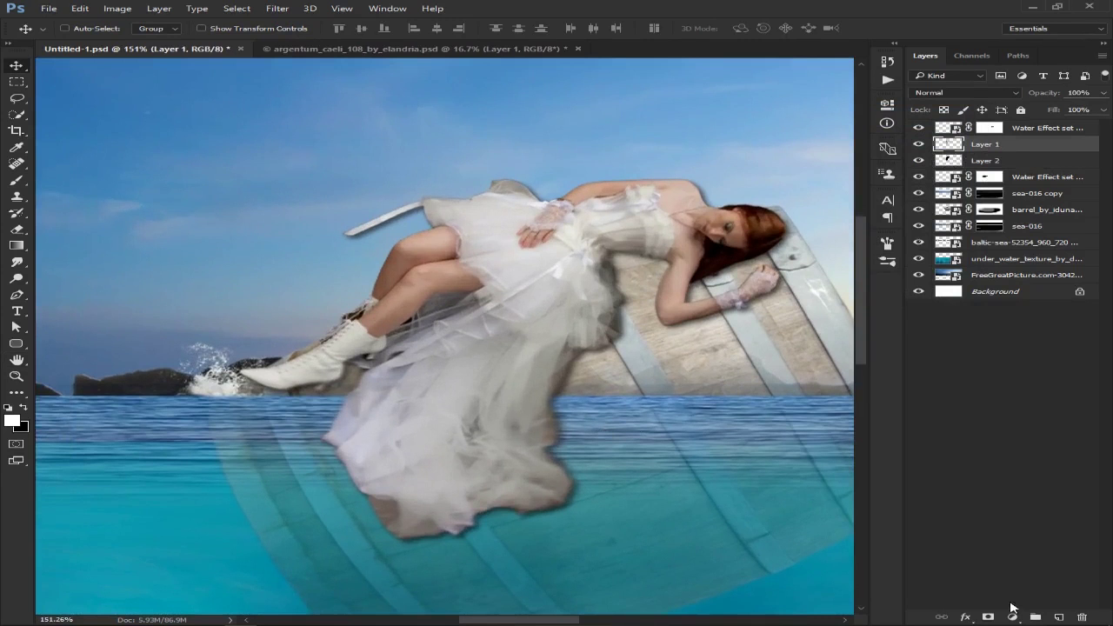
pyautogui.click(987, 618)
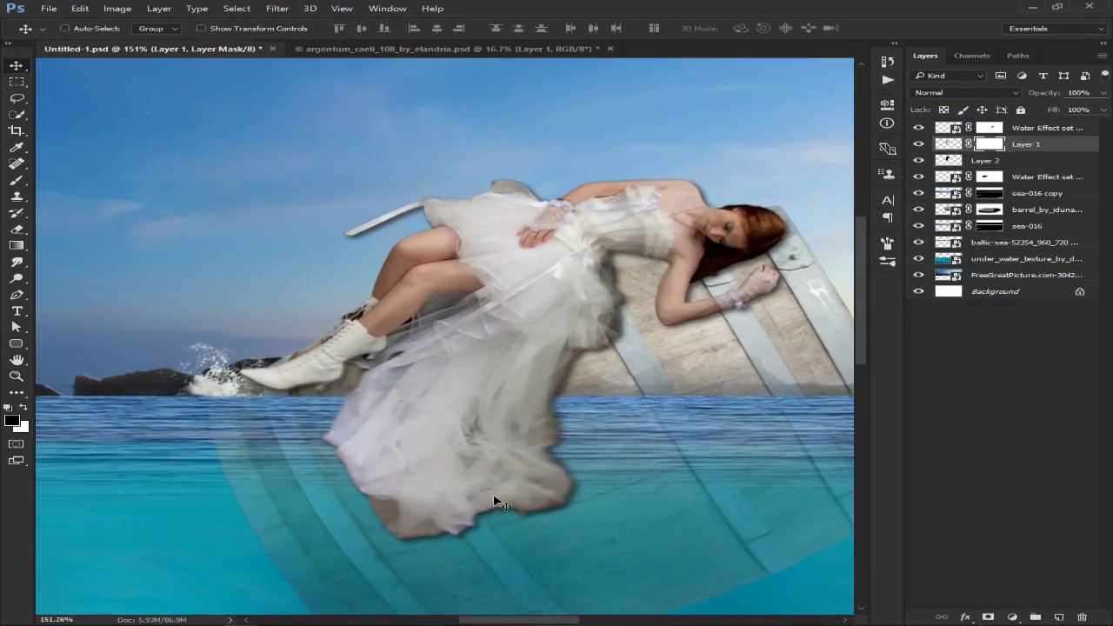
pyautogui.press('b')
pyautogui.moveTo(361, 513); pyautogui.dragTo(570, 513)
pyautogui.moveTo(348, 487); pyautogui.dragTo(600, 487)
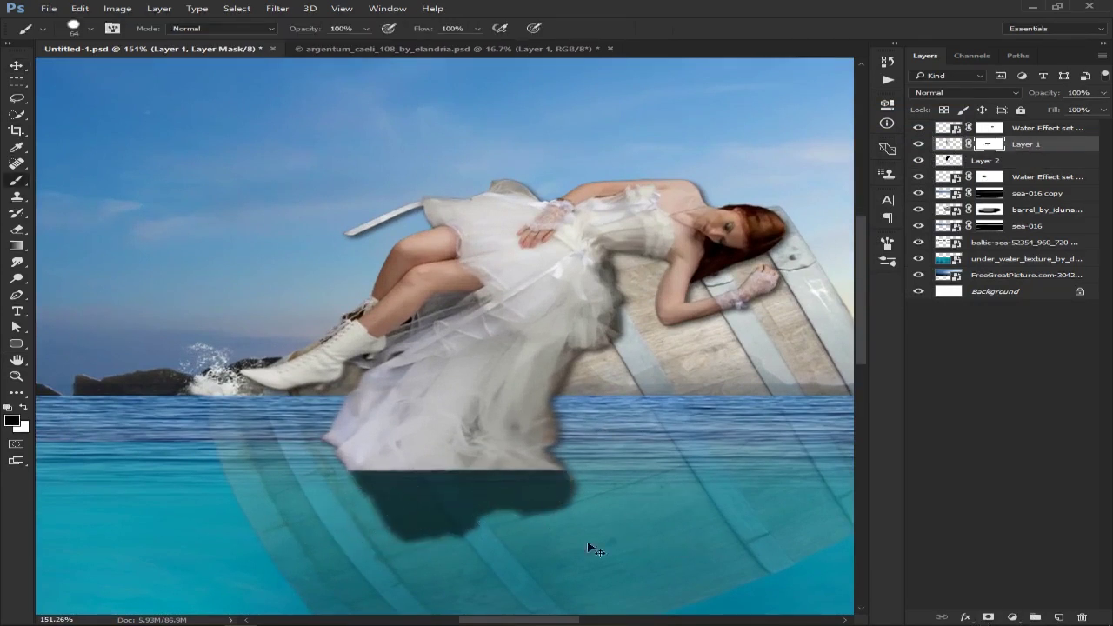
pyautogui.hotkey('ctrl', 'alt', 'z')
pyautogui.hotkey('ctrl', 'alt', 'z')
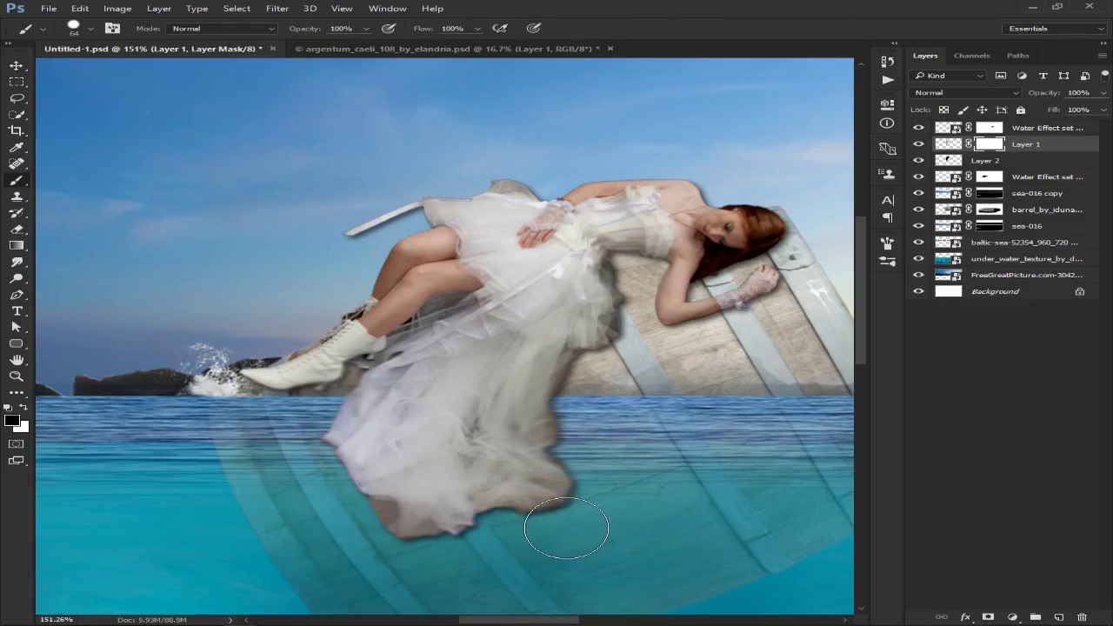
pyautogui.press('3')
pyautogui.moveTo(566, 528)
pyautogui.mouseDown()
pyautogui.moveTo(576, 529)
pyautogui.moveTo(259, 480)
pyautogui.moveTo(195, 457)
pyautogui.moveTo(351, 440)
pyautogui.moveTo(435, 401)
pyautogui.moveTo(525, 421)
pyautogui.mouseUp()
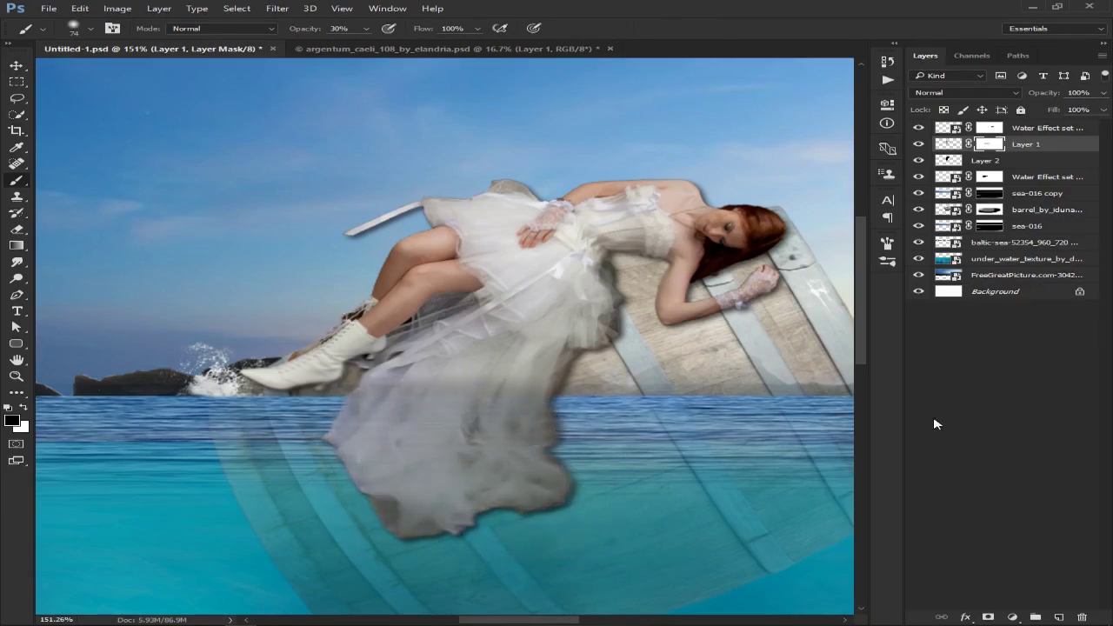
pyautogui.press('x')
pyautogui.moveTo(1052, 195); pyautogui.dragTo(1064, 144)
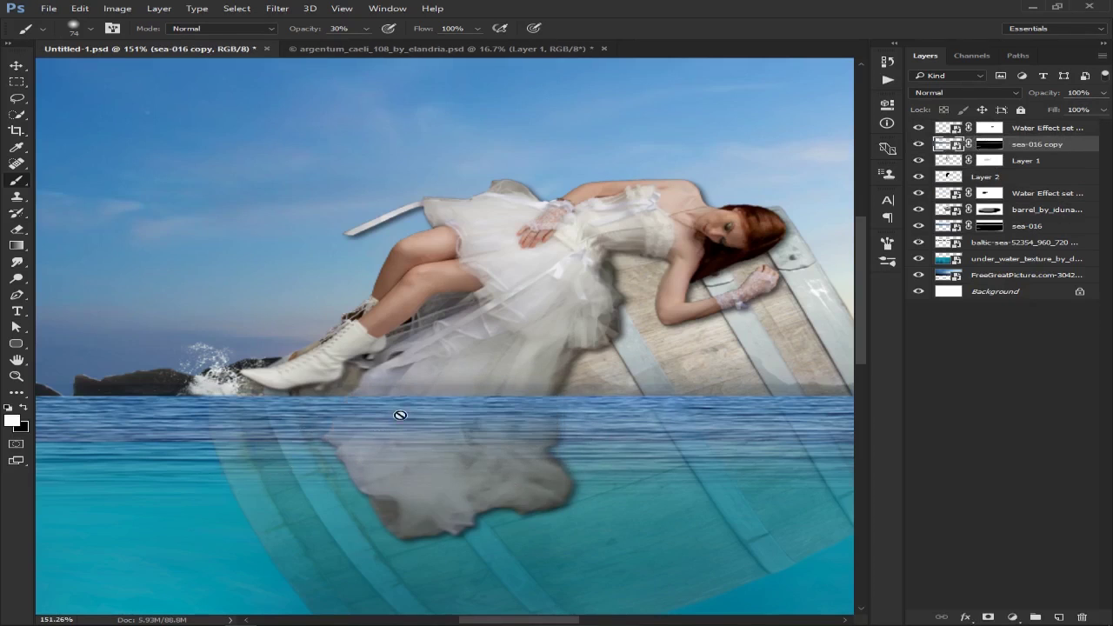
# Step: Add a Channel Mixer adjustment clipped to Layer 1, nudging its Red channel
pyautogui.scroll(-3, 522, 356)
pyautogui.scroll(-2, 526, 356)
pyautogui.scroll(-2, 527, 357)
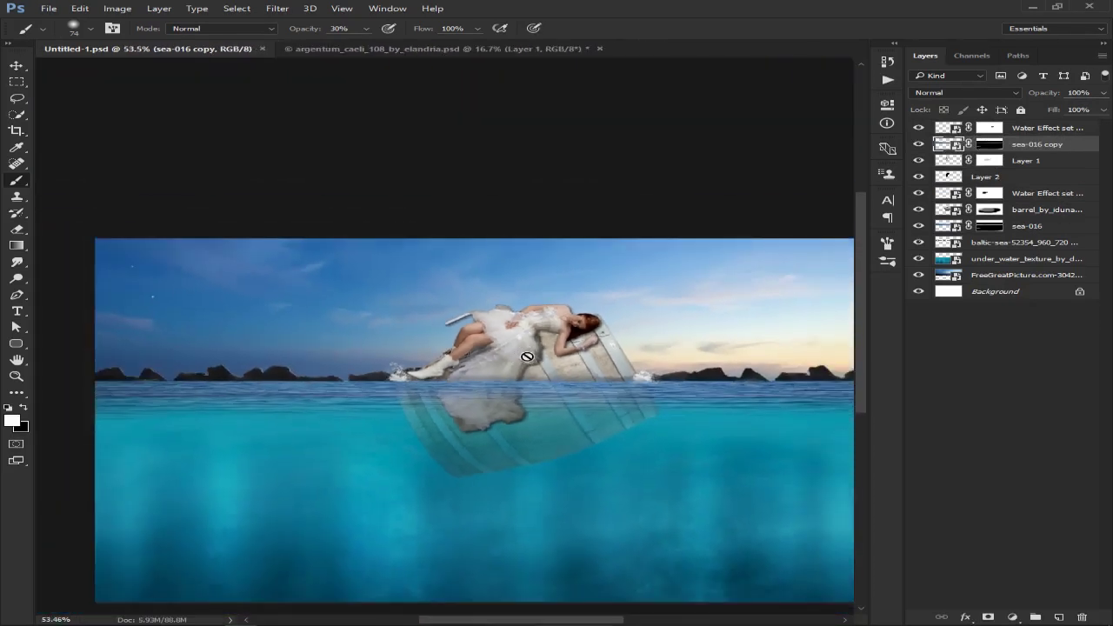
pyautogui.scroll(-1, 527, 356)
pyautogui.click(1019, 161)
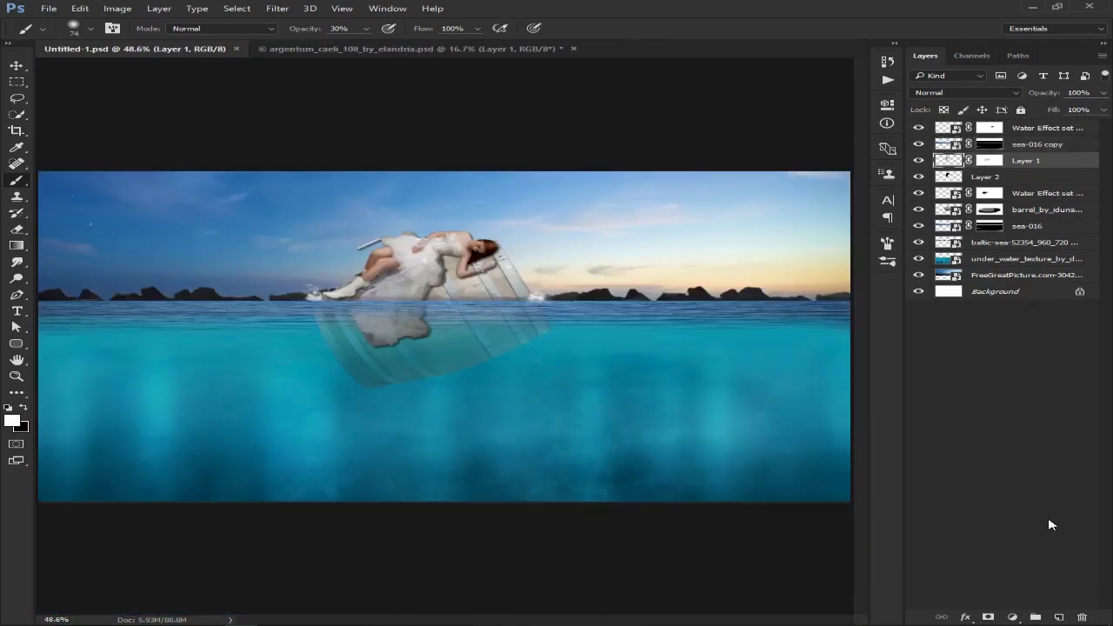
pyautogui.click(1014, 617)
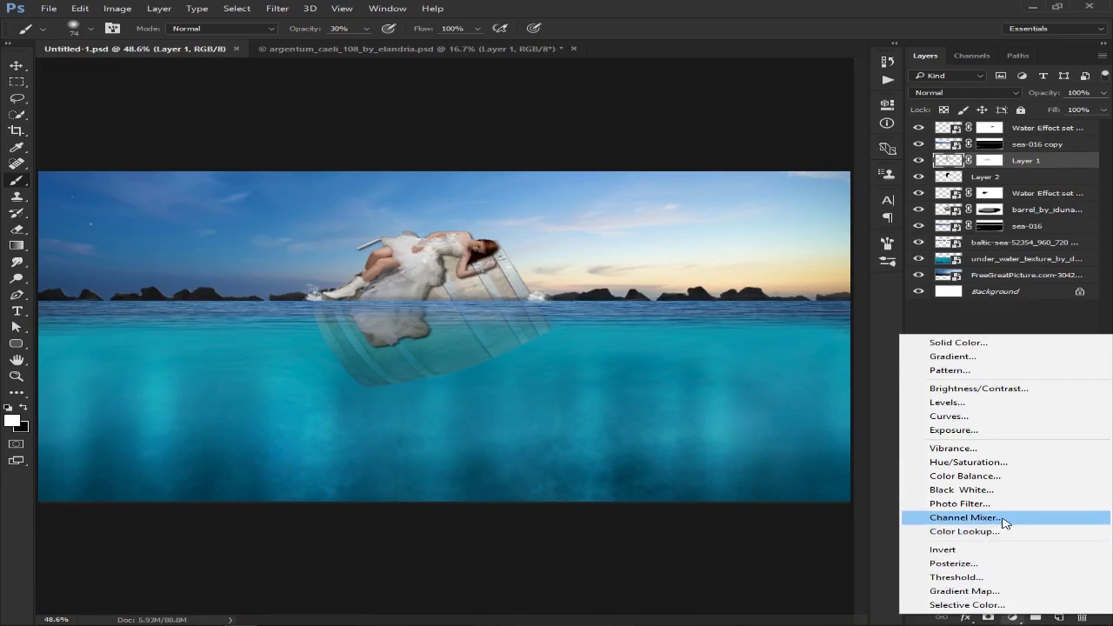
pyautogui.click(1000, 518)
pyautogui.moveTo(789, 200)
pyautogui.mouseDown()
pyautogui.moveTo(756, 202)
pyautogui.moveTo(789, 207)
pyautogui.mouseUp()
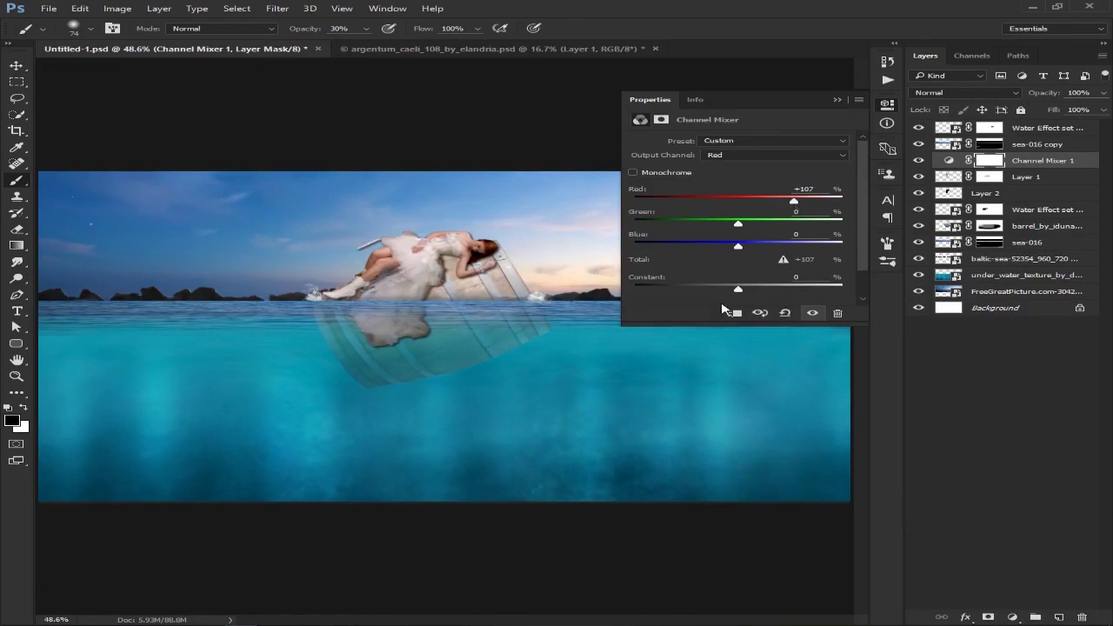
pyautogui.click(735, 314)
# Step: Raise Red output red to +110; in Green output, lower red and raise blue
pyautogui.moveTo(738, 223); pyautogui.dragTo(734, 247)
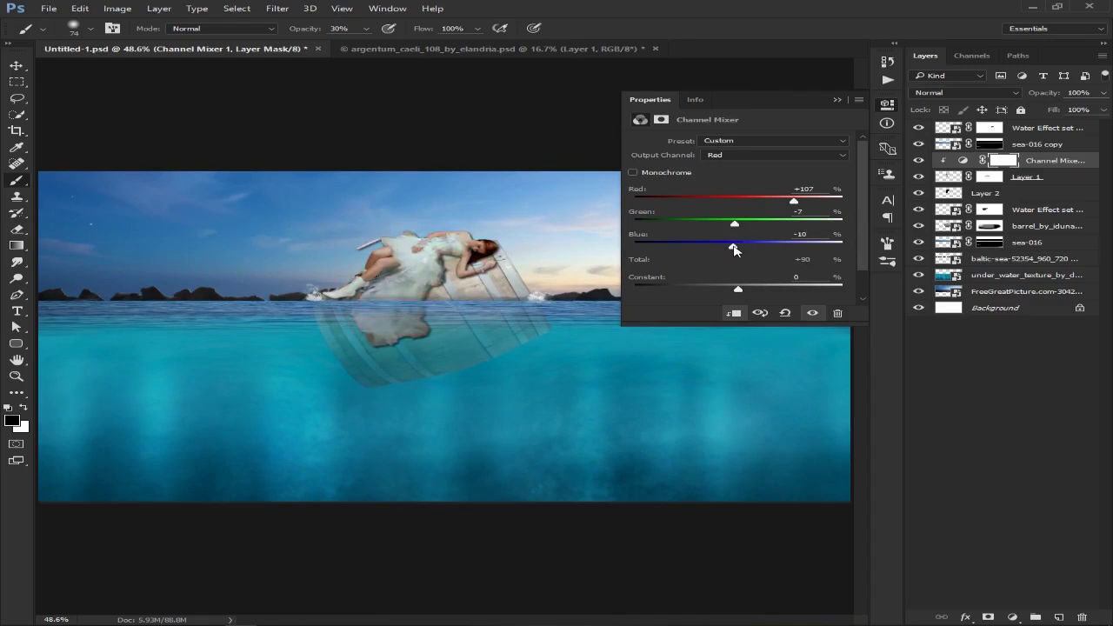
pyautogui.moveTo(794, 201); pyautogui.dragTo(796, 205)
pyautogui.click(744, 155)
pyautogui.click(745, 167)
pyautogui.moveTo(739, 203); pyautogui.dragTo(736, 204)
pyautogui.moveTo(739, 249); pyautogui.dragTo(745, 251)
pyautogui.click(837, 99)
pyautogui.scroll(-2, 532, 337)
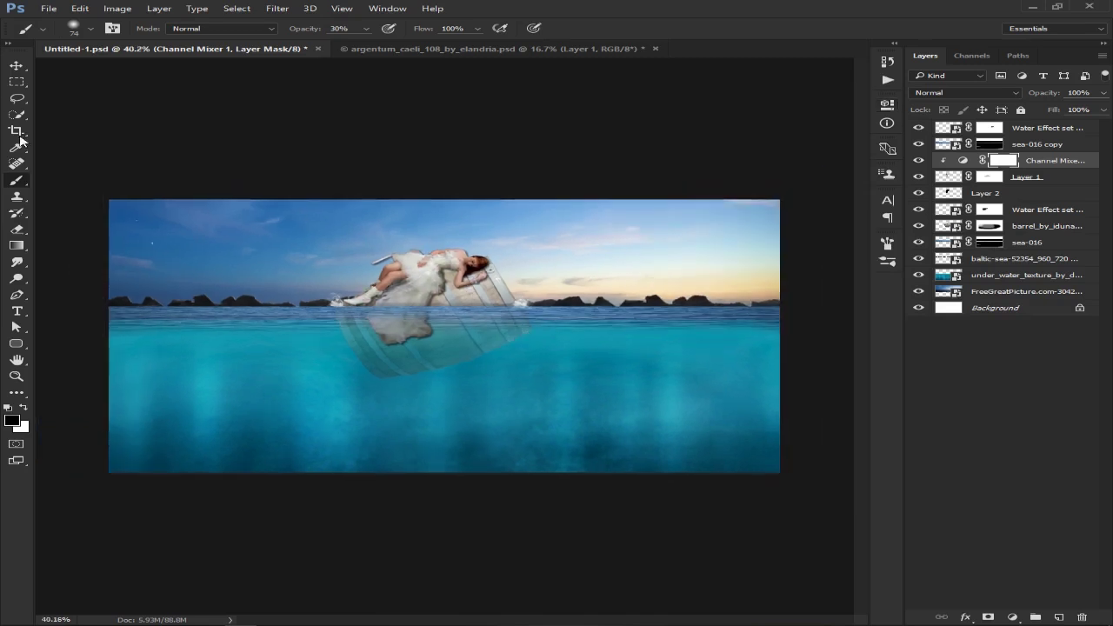
pyautogui.click(20, 68)
pyautogui.scroll(1, 429, 317)
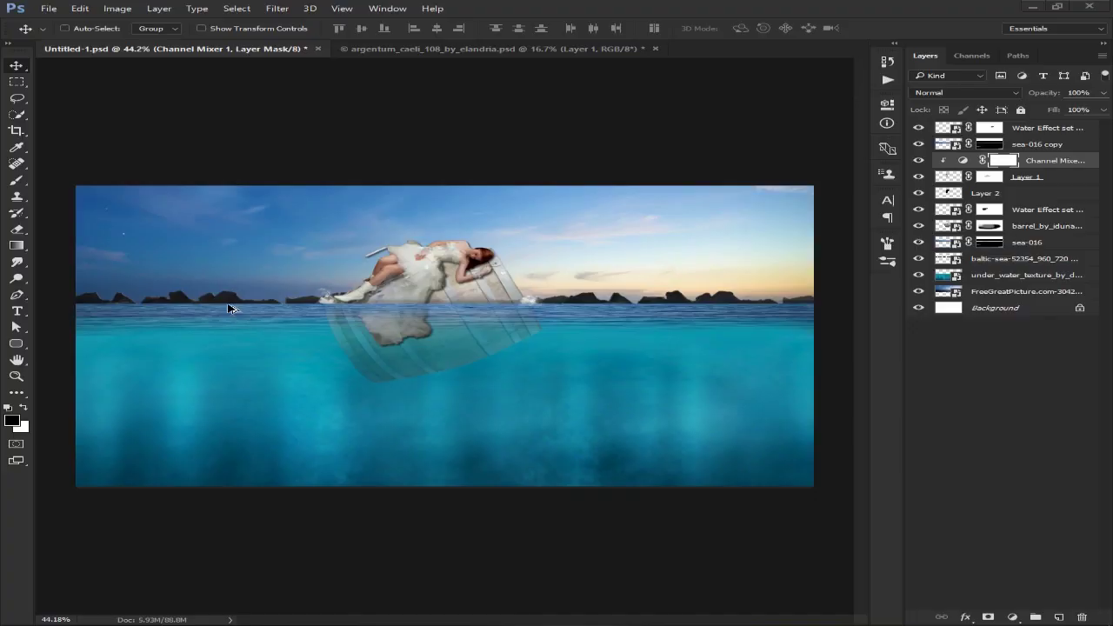
# Step: Load the Water Bubbles Brushes set, replacing the current brushes
pyautogui.click(17, 180)
pyautogui.rightClick(289, 277)
pyautogui.click(522, 294)
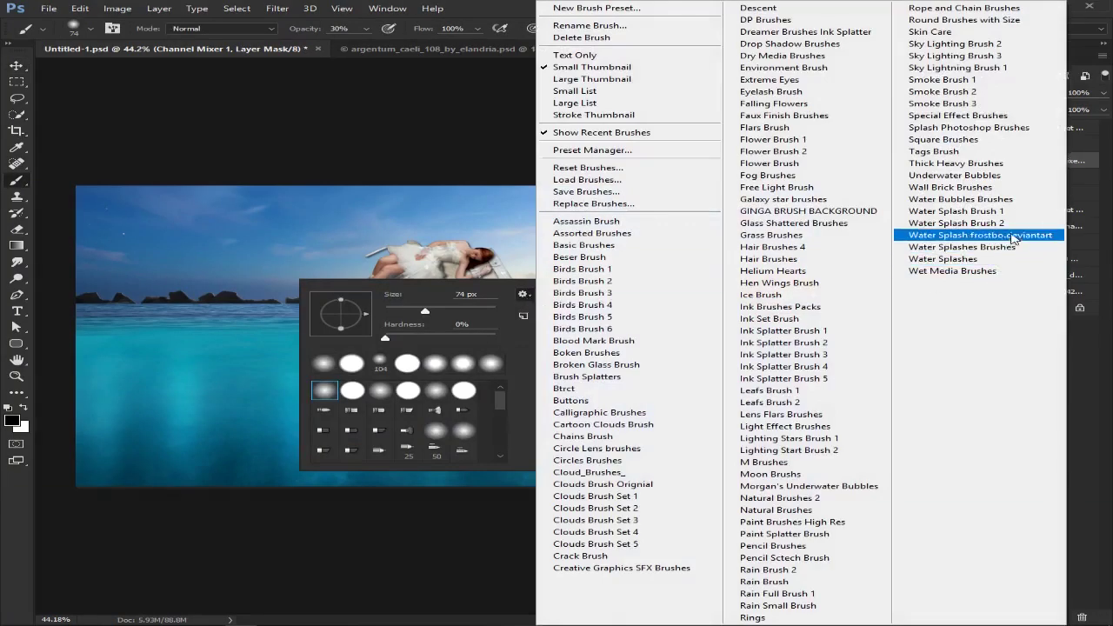
pyautogui.click(991, 199)
pyautogui.click(497, 241)
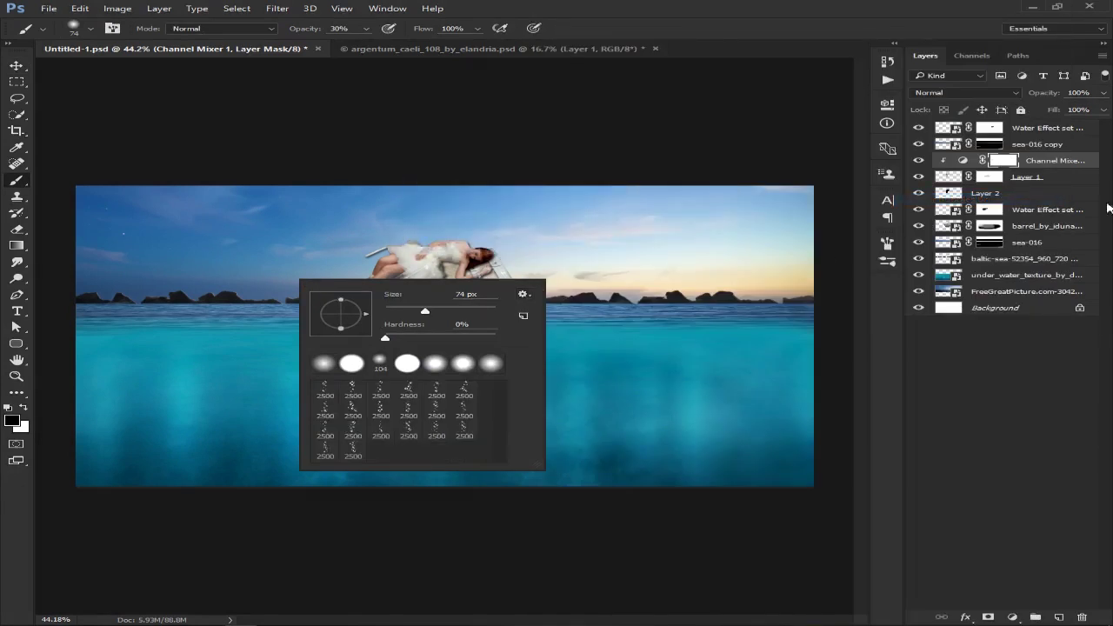
# Step: Add a new layer above under_water_texture and pick a 2500 bubble brush sized about 440 px
pyautogui.click(1035, 275)
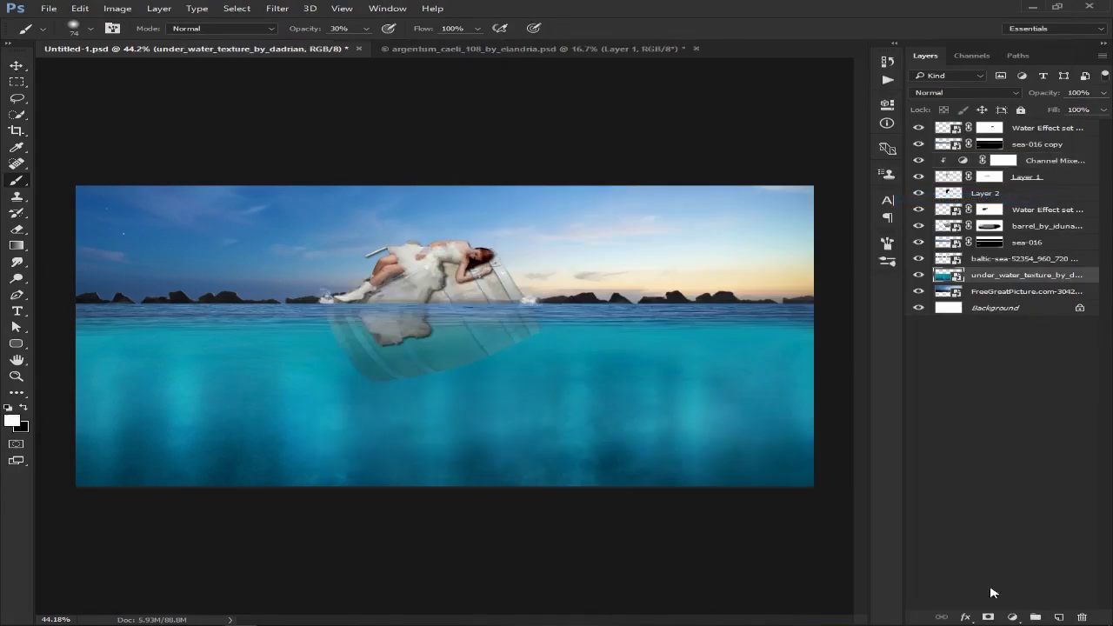
pyautogui.click(1059, 618)
pyautogui.rightClick(279, 347)
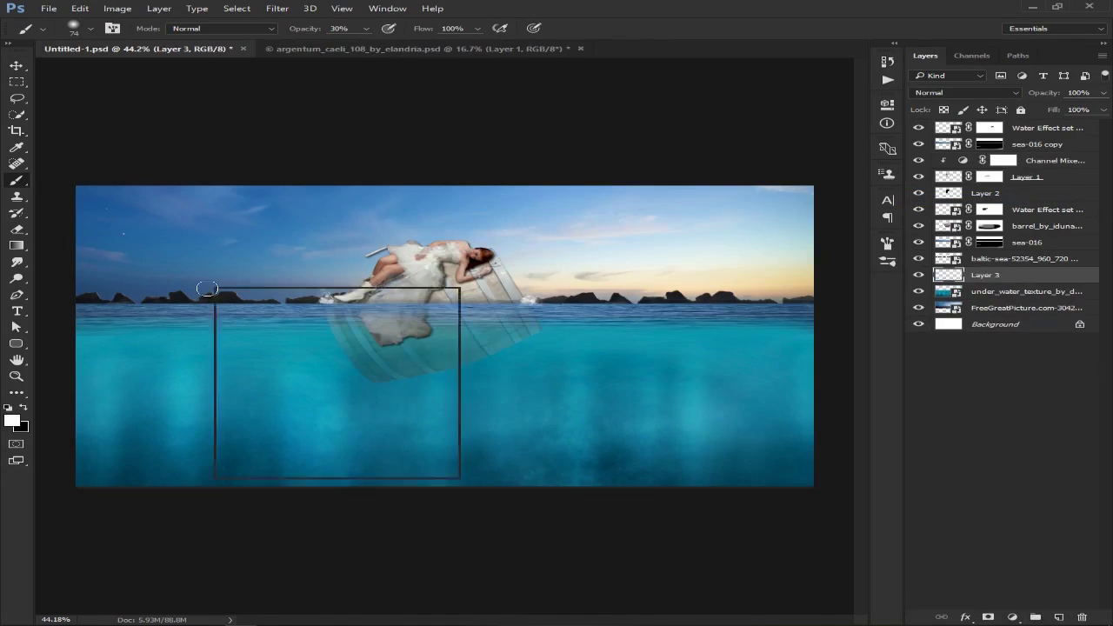
pyautogui.click(322, 439)
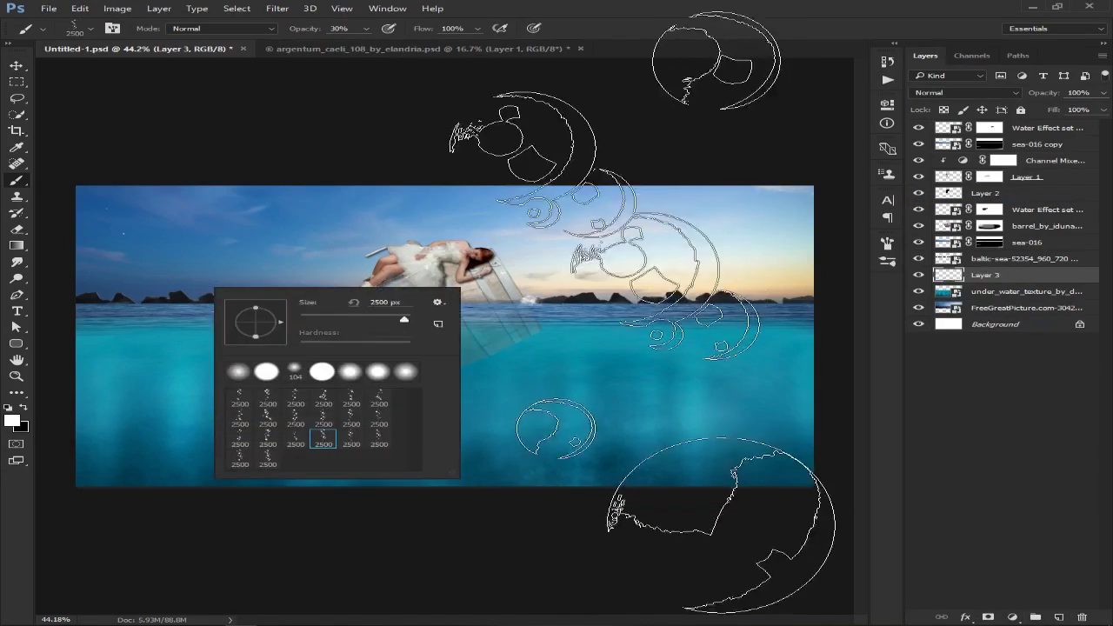
pyautogui.press('Return')
pyautogui.moveTo(484, 336); pyautogui.dragTo(287, 379)
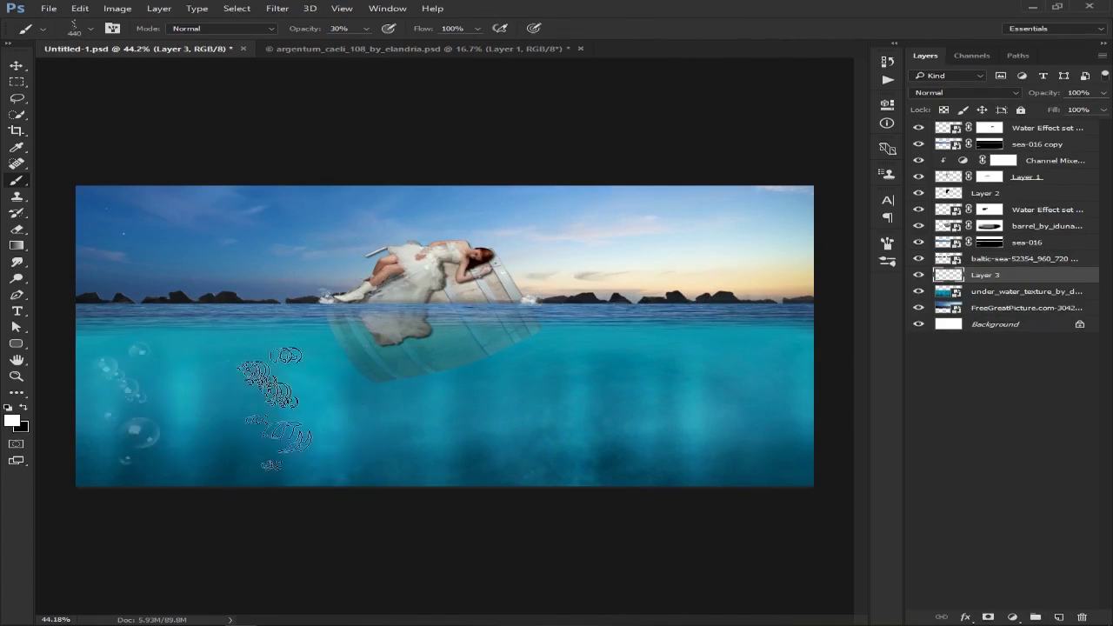
# Step: Stamp faint bubble clusters across the underwater area with a ~255 px brush, then save
pyautogui.rightClick(739, 401)
pyautogui.click(539, 496)
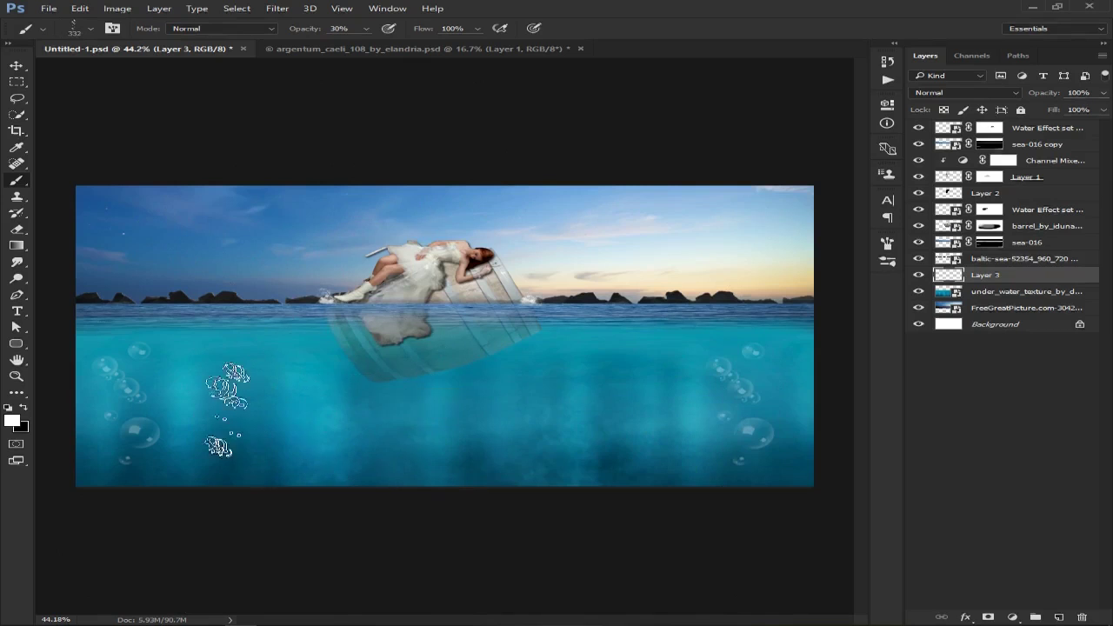
pyautogui.moveTo(218, 378); pyautogui.dragTo(193, 369)
pyautogui.click(193, 369)
pyautogui.click(313, 370)
pyautogui.click(532, 369)
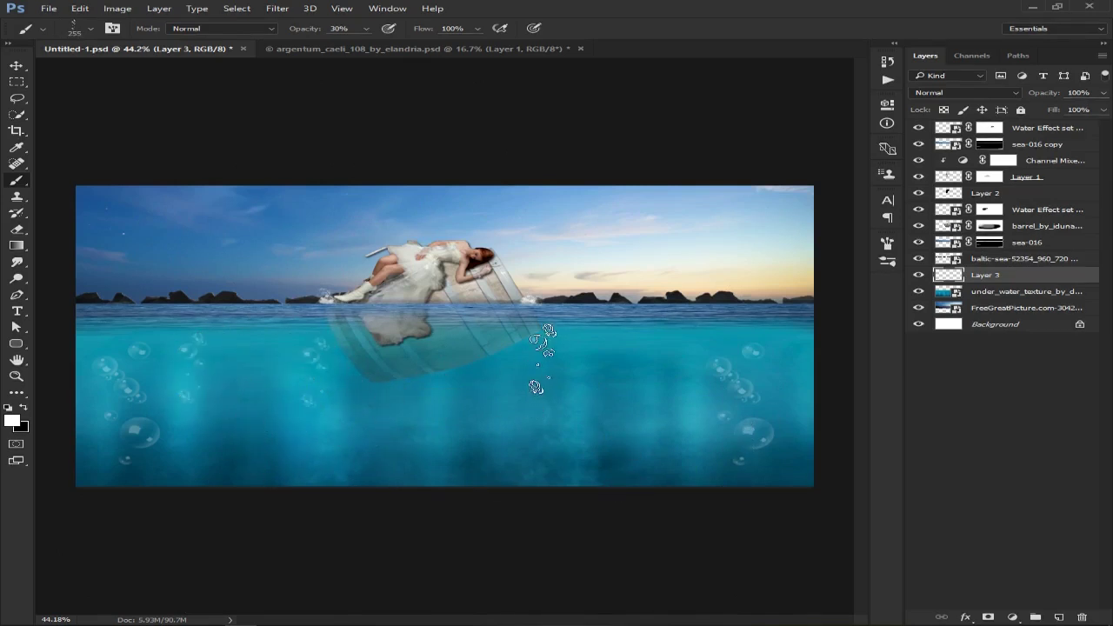
pyautogui.moveTo(358, 412); pyautogui.dragTo(344, 418)
pyautogui.click(383, 435)
pyautogui.hotkey('ctrl', 's')
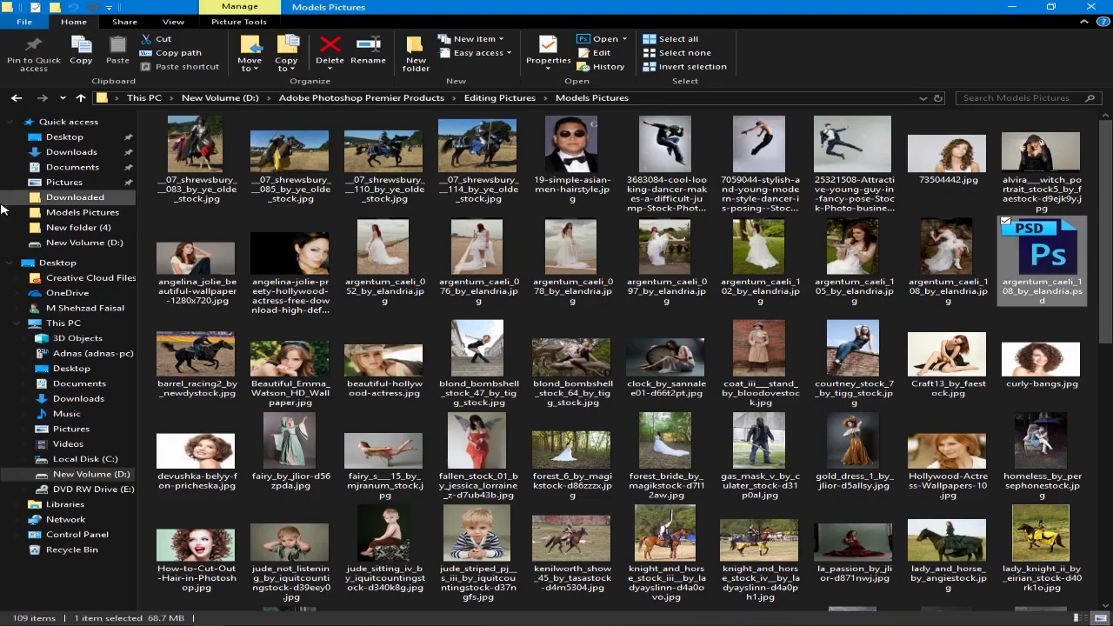
# Step: Drag Monster Shark 04 PNG Stock from the Fishes folder into the composite, shrinking it toward lower left
pyautogui.click(16, 97)
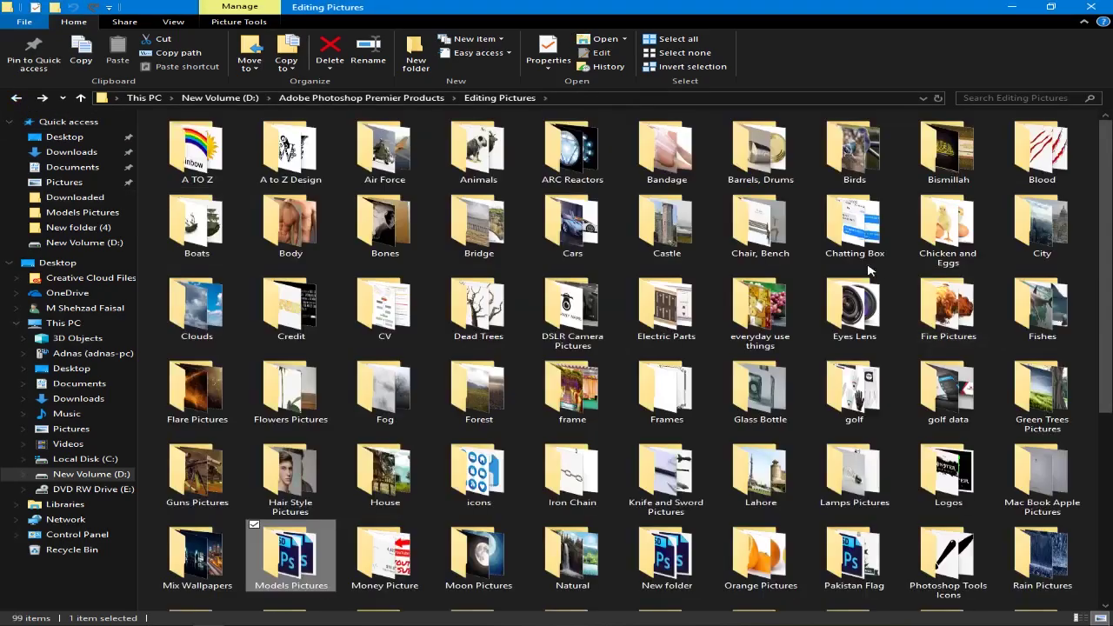
pyautogui.doubleClick(1042, 309)
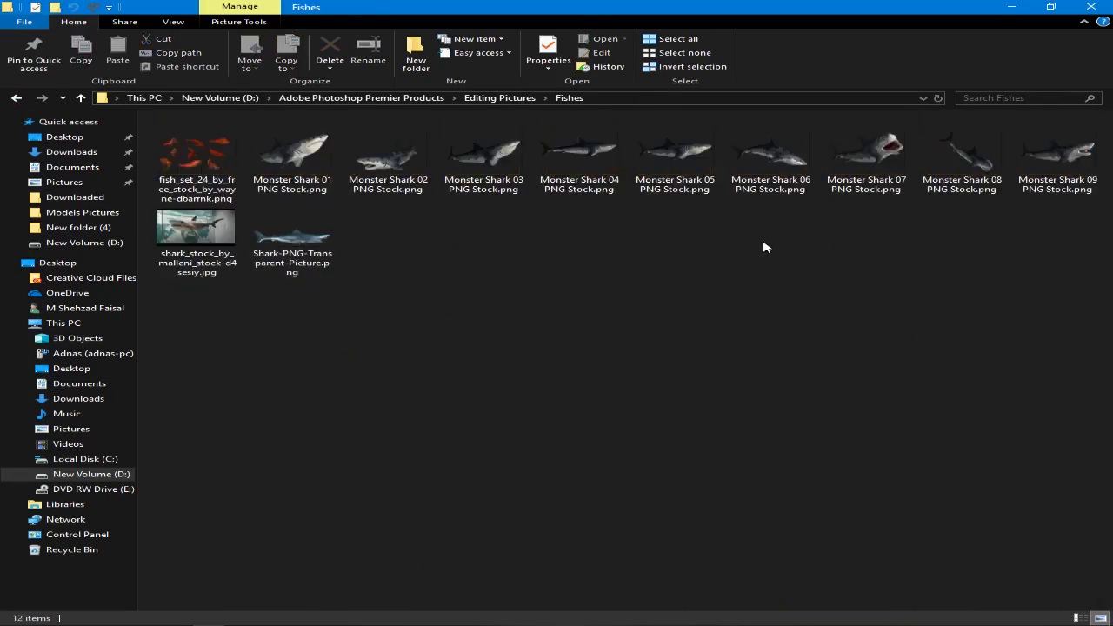
pyautogui.moveTo(578, 154); pyautogui.dragTo(464, 439)
pyautogui.moveTo(589, 255); pyautogui.dragTo(458, 329)
pyautogui.moveTo(388, 393); pyautogui.dragTo(247, 444)
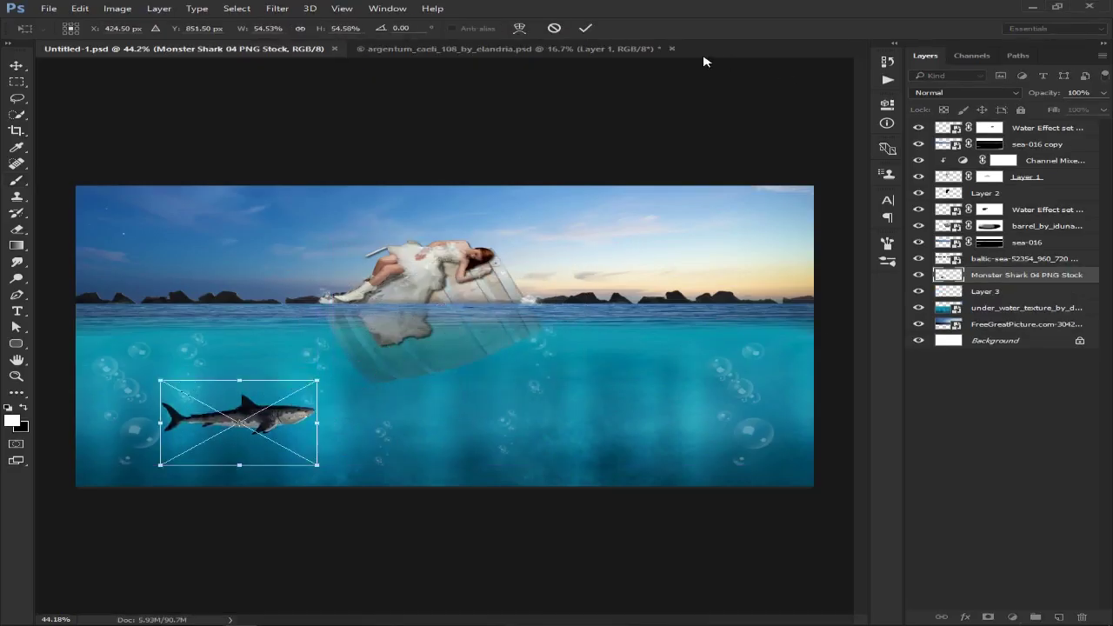
# Step: Commit the Shark 04 placement and fade it to 30% opacity
pyautogui.click(585, 28)
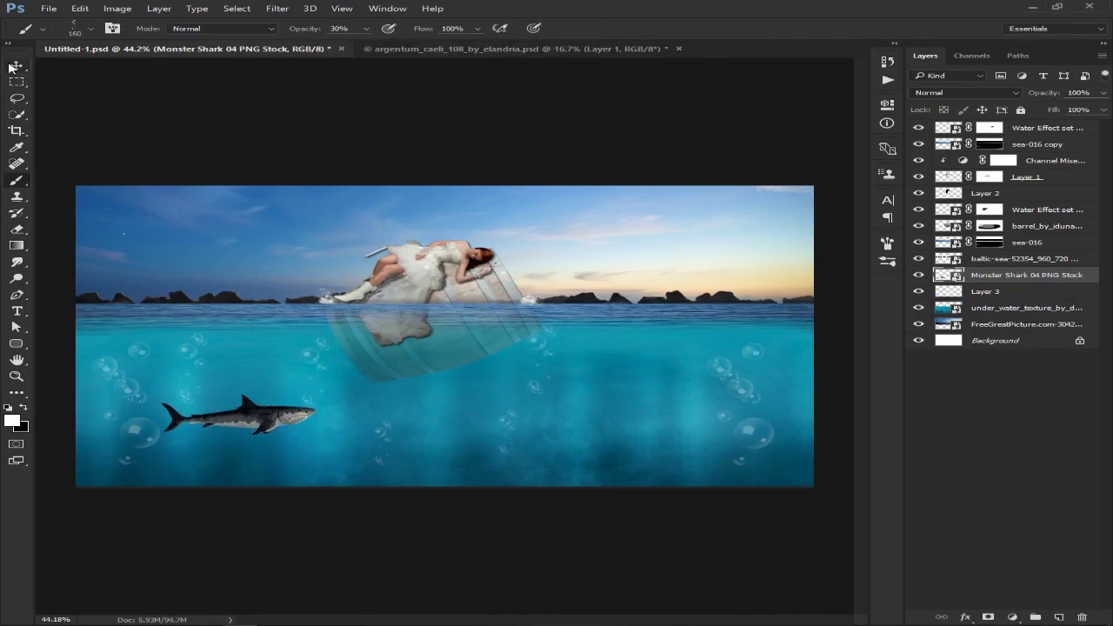
pyautogui.click(15, 66)
pyautogui.press('3')
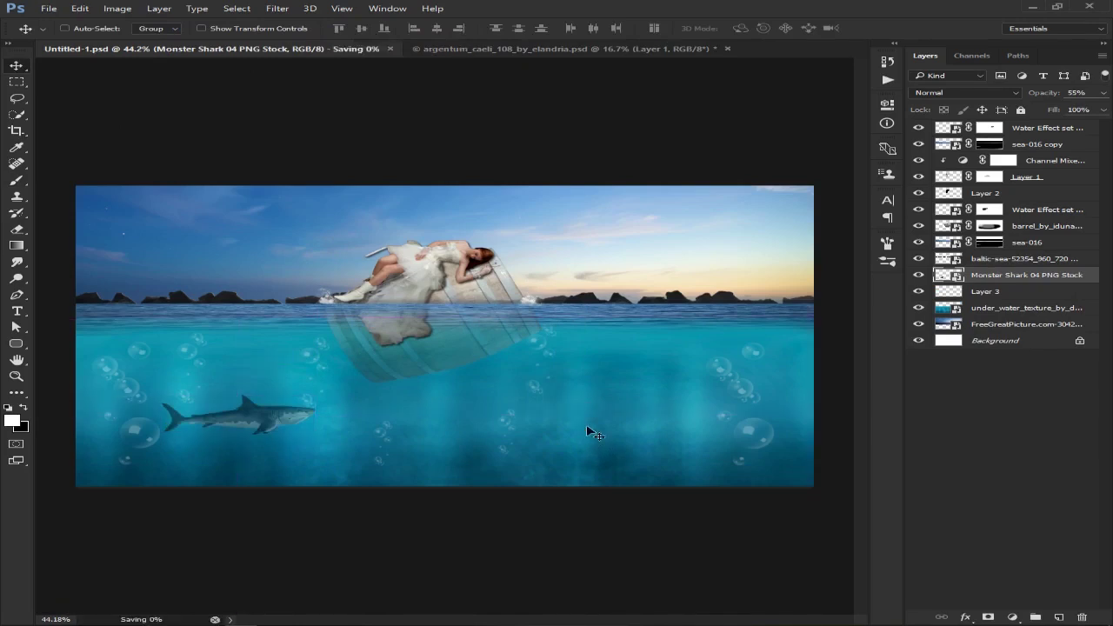
# Step: Drag Monster Shark 07 from the Fishes folder into the composite
pyautogui.hotkey('alt', 'Tab')
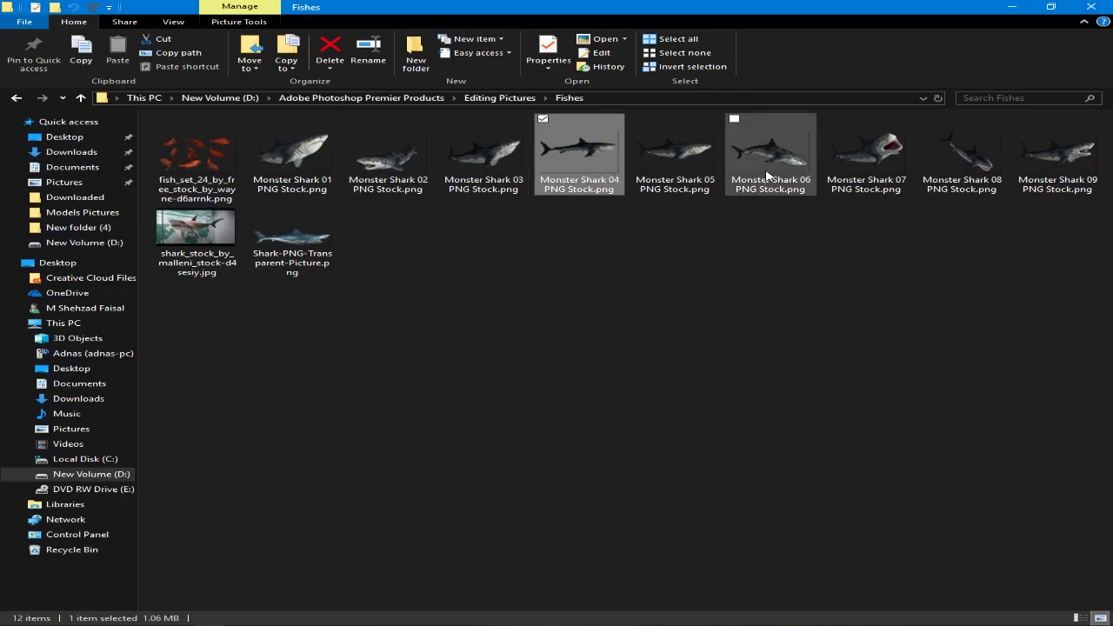
pyautogui.hotkey('alt', 'Tab')
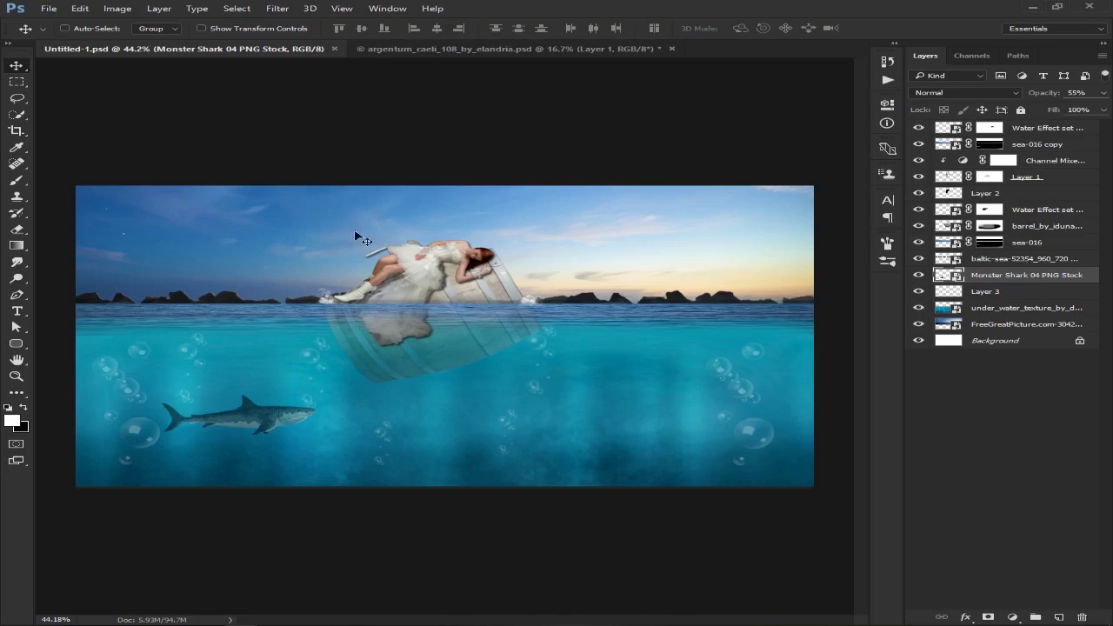
pyautogui.hotkey('alt', 'Tab')
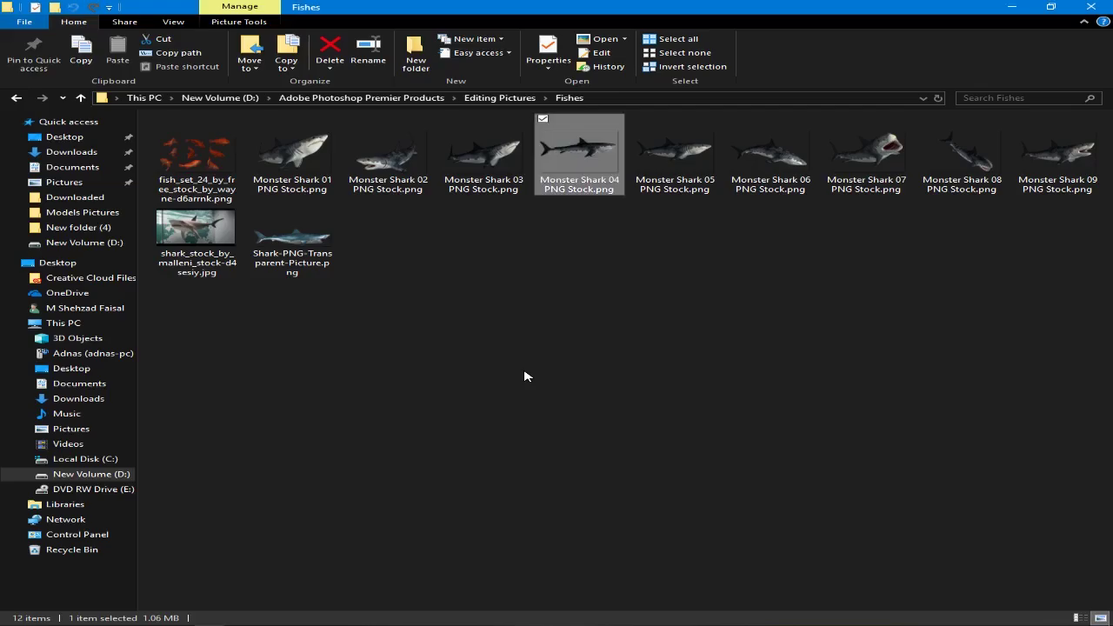
pyautogui.hotkey('alt', 'Tab')
pyautogui.press('Escape')
pyautogui.moveTo(867, 152)
pyautogui.mouseDown()
pyautogui.moveTo(747, 337)
pyautogui.moveTo(217, 369)
pyautogui.mouseUp()
pyautogui.hotkey('alt', 'Tab')
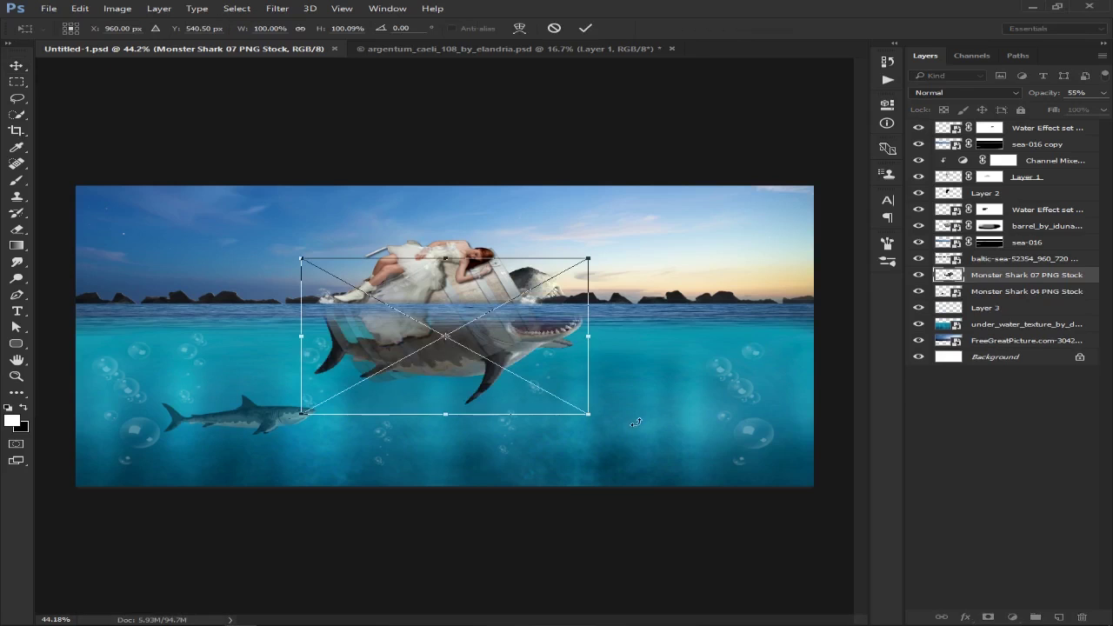
# Step: Flip Shark 07 horizontally, shrink it on the right at 40% opacity, and save
pyautogui.rightClick(547, 363)
pyautogui.click(591, 531)
pyautogui.moveTo(513, 401)
pyautogui.mouseDown()
pyautogui.moveTo(658, 421)
pyautogui.moveTo(699, 405)
pyautogui.mouseUp()
pyautogui.moveTo(534, 279); pyautogui.dragTo(700, 365)
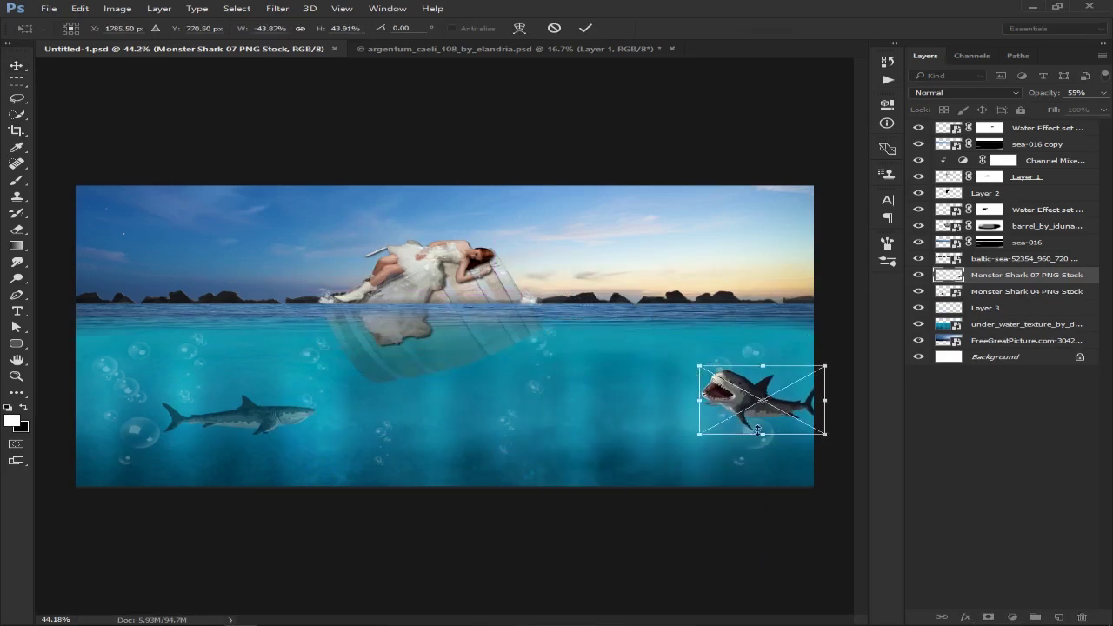
pyautogui.moveTo(758, 429)
pyautogui.mouseDown()
pyautogui.moveTo(708, 340)
pyautogui.moveTo(696, 362)
pyautogui.moveTo(704, 392)
pyautogui.mouseUp()
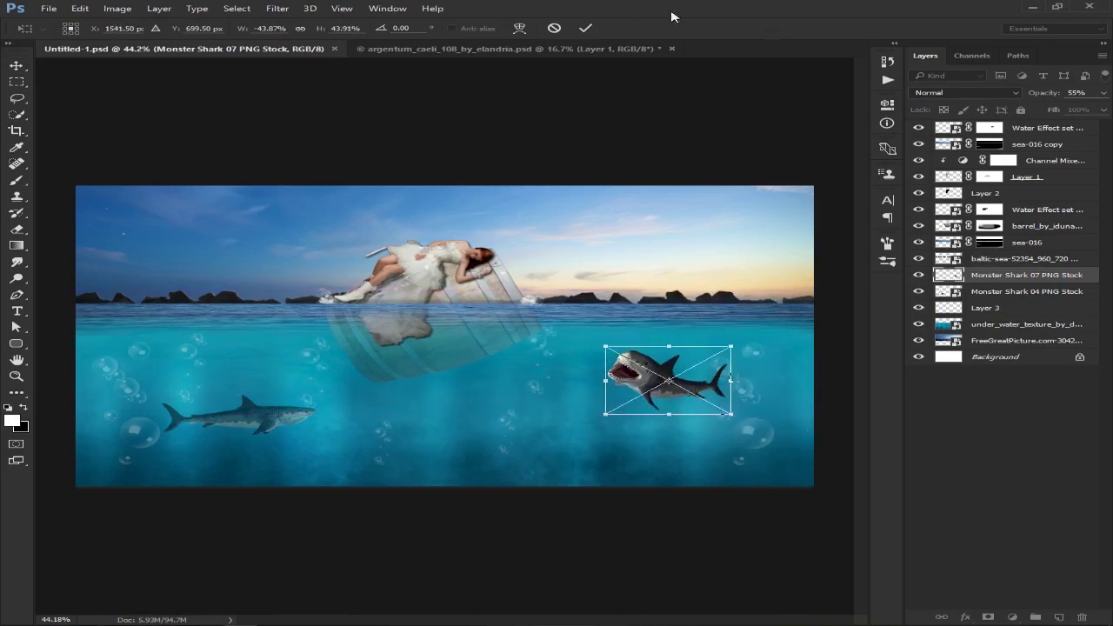
pyautogui.click(586, 28)
pyautogui.press('4')
pyautogui.hotkey('ctrl', 's')
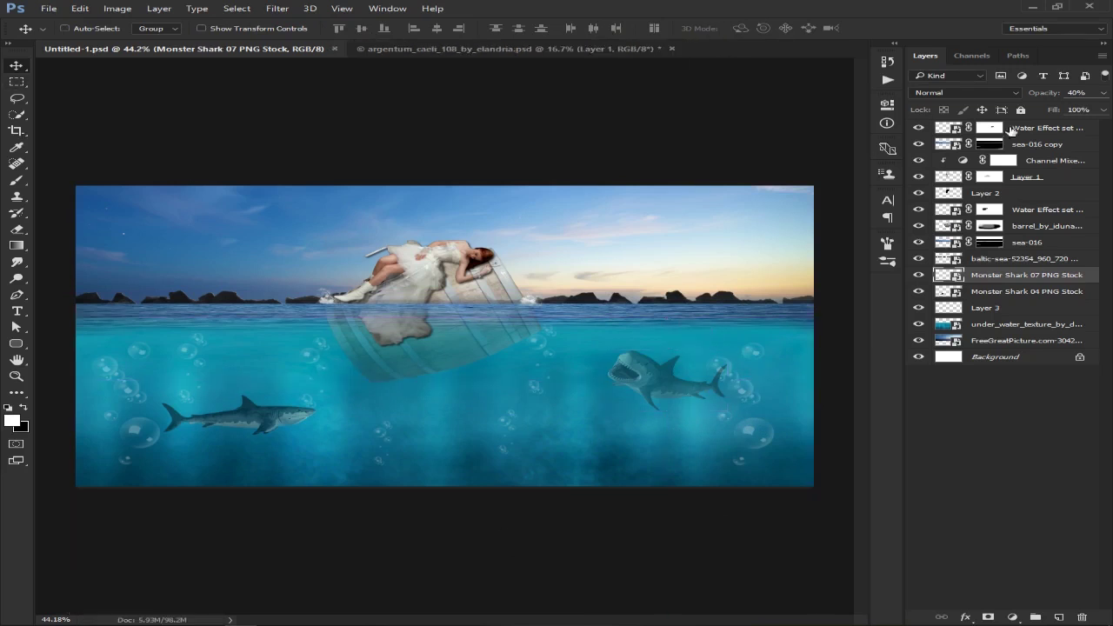
# Step: Stamp all visible layers into a new merged top layer for Camera Raw grading
pyautogui.click(1072, 132)
pyautogui.hotkey('ctrl', 'alt', 'shift', 'e')
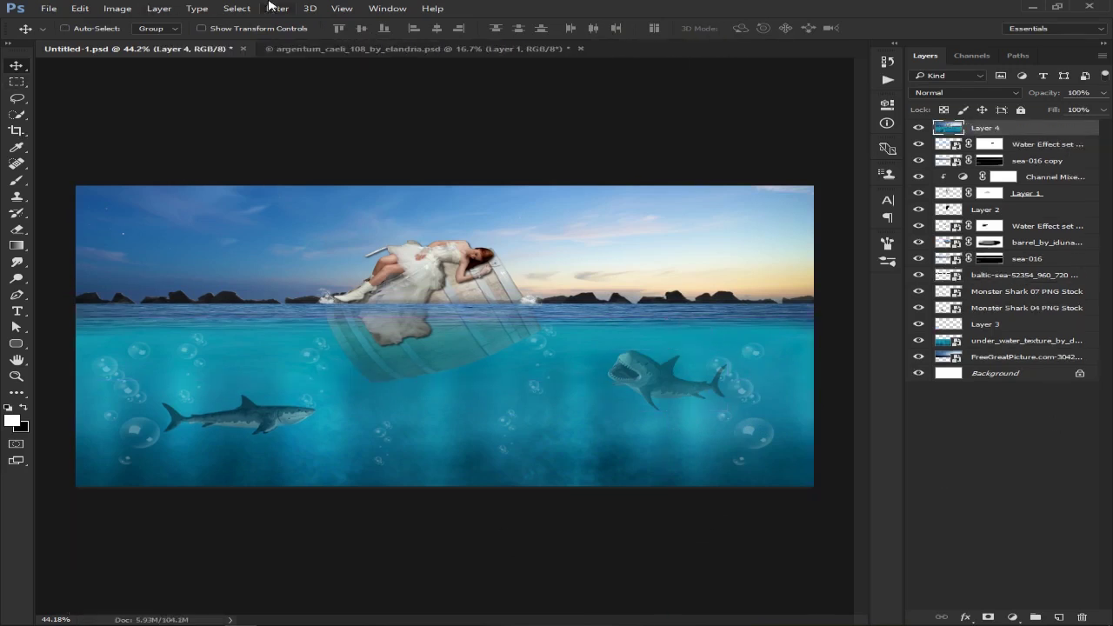
pyautogui.click(277, 8)
pyautogui.click(321, 80)
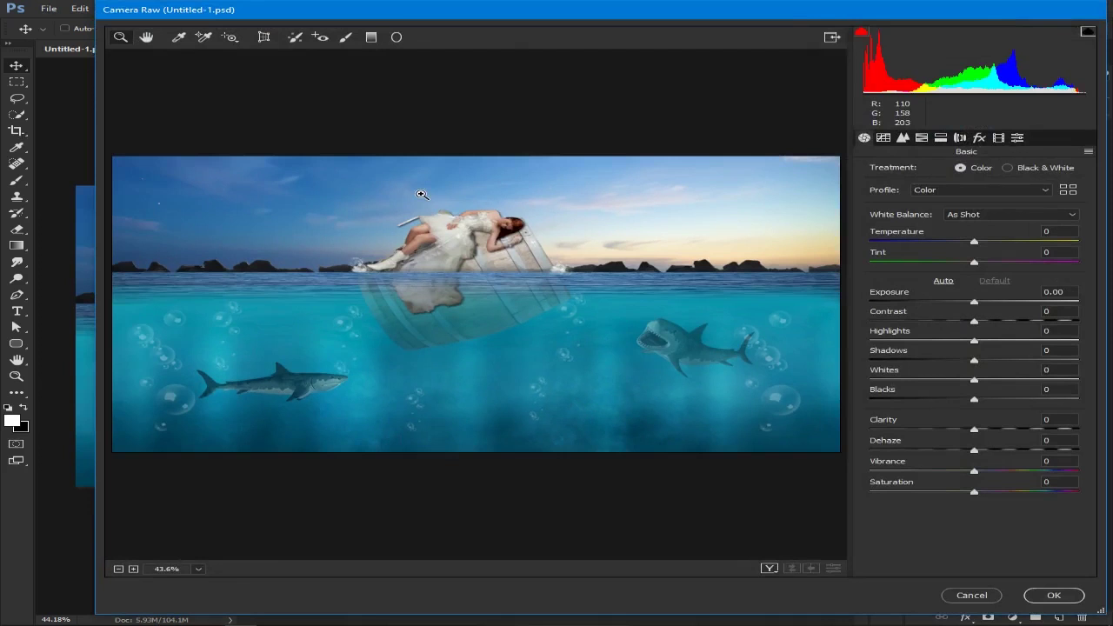
# Step: Cool the temperature, lower highlights, whites and dehaze, and raise Saturation +16 and Vibrance +48
pyautogui.moveTo(974, 242)
pyautogui.mouseDown()
pyautogui.moveTo(962, 265)
pyautogui.moveTo(971, 302)
pyautogui.moveTo(1027, 328)
pyautogui.moveTo(1013, 326)
pyautogui.moveTo(1000, 343)
pyautogui.moveTo(1056, 360)
pyautogui.mouseUp()
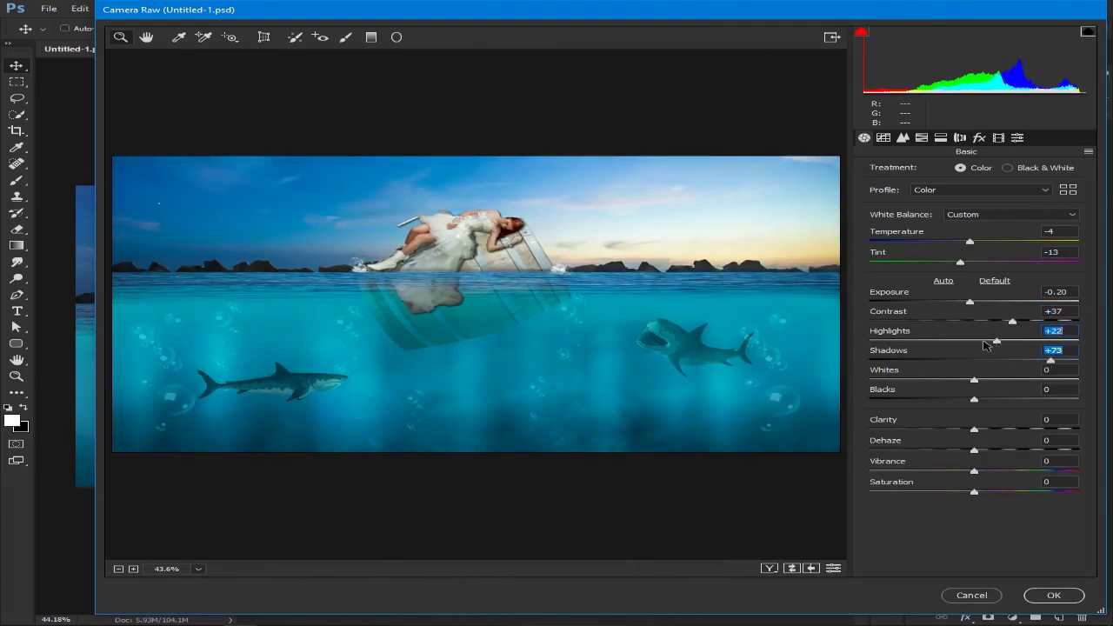
pyautogui.moveTo(985, 346); pyautogui.dragTo(929, 346)
pyautogui.moveTo(972, 377)
pyautogui.mouseDown()
pyautogui.moveTo(969, 400)
pyautogui.moveTo(1027, 432)
pyautogui.moveTo(1018, 452)
pyautogui.mouseUp()
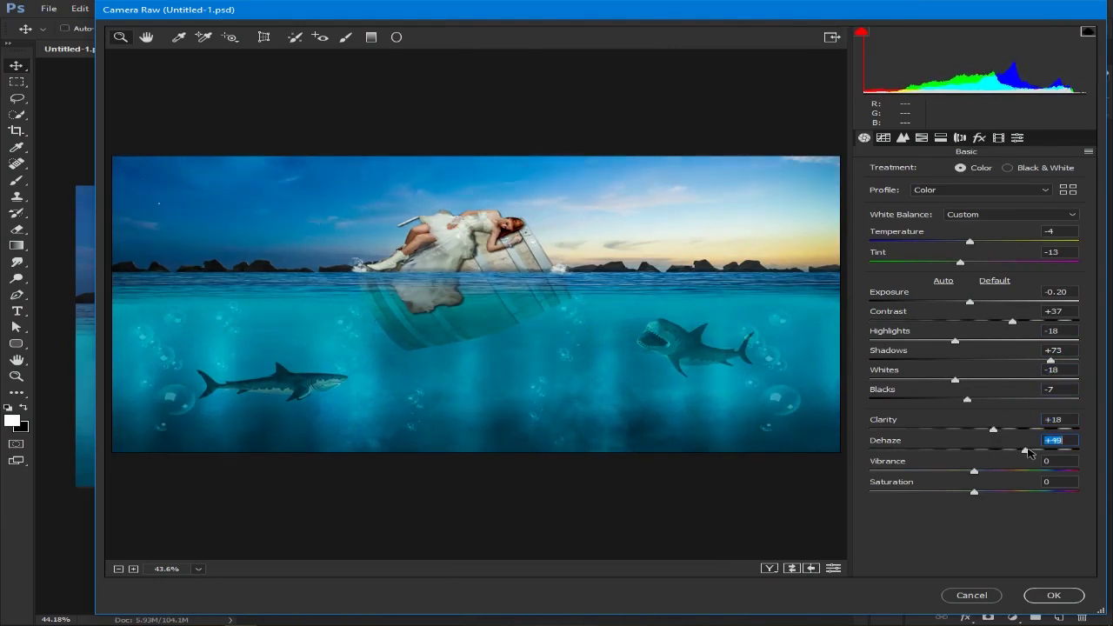
pyautogui.moveTo(1018, 452); pyautogui.dragTo(986, 448)
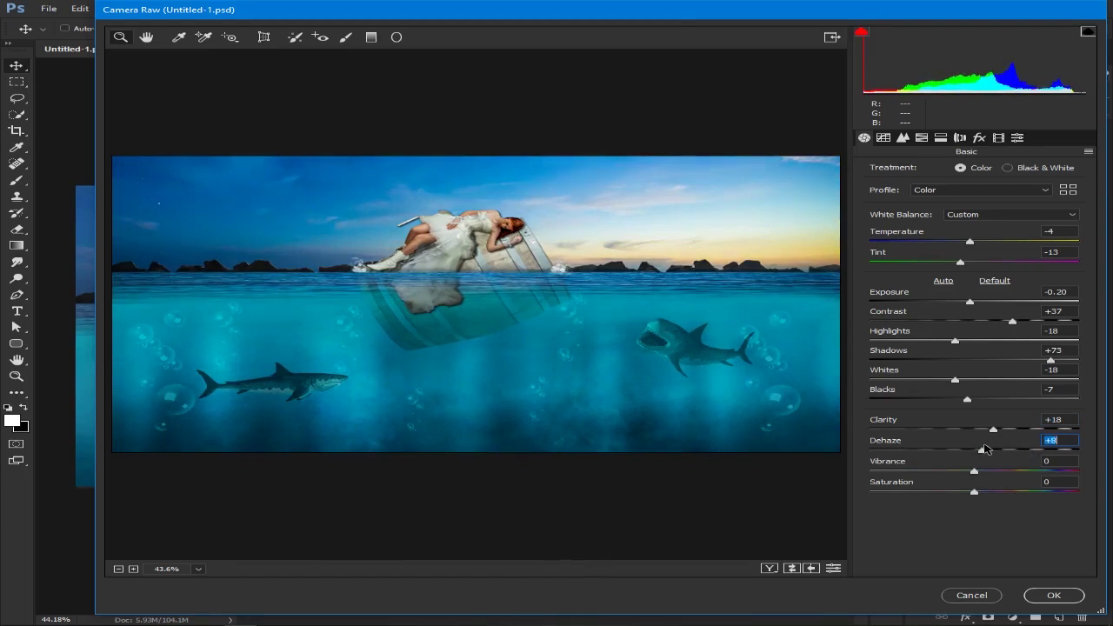
pyautogui.moveTo(977, 495)
pyautogui.mouseDown()
pyautogui.moveTo(1020, 495)
pyautogui.moveTo(1001, 495)
pyautogui.mouseUp()
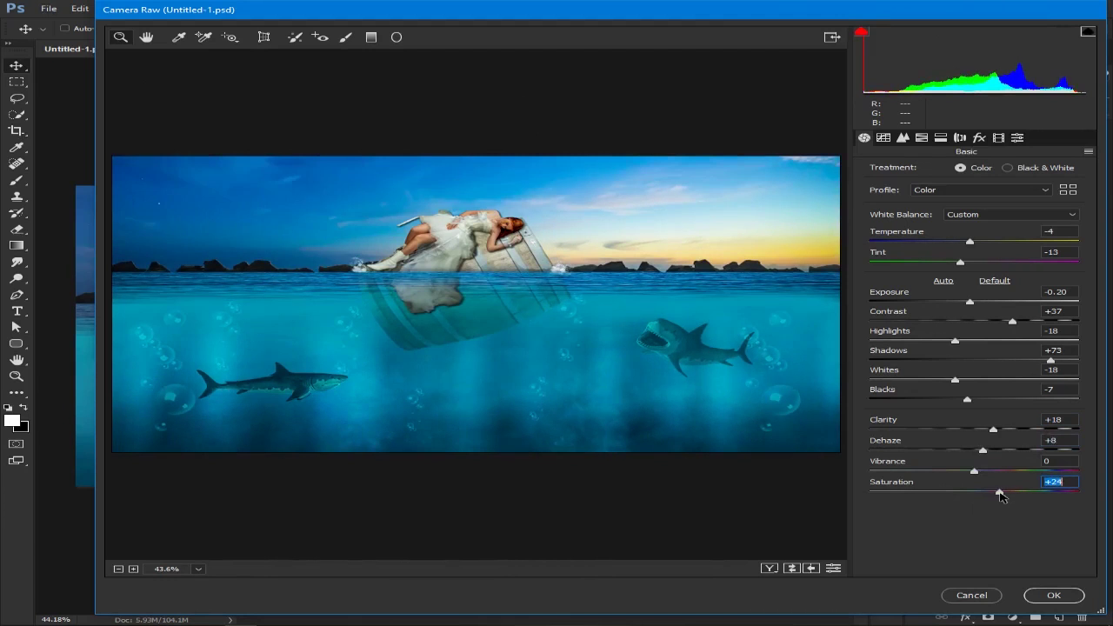
pyautogui.moveTo(978, 474); pyautogui.dragTo(1003, 476)
# Step: Add a radial filter ellipse around the woman with raised contrast
pyautogui.click(397, 36)
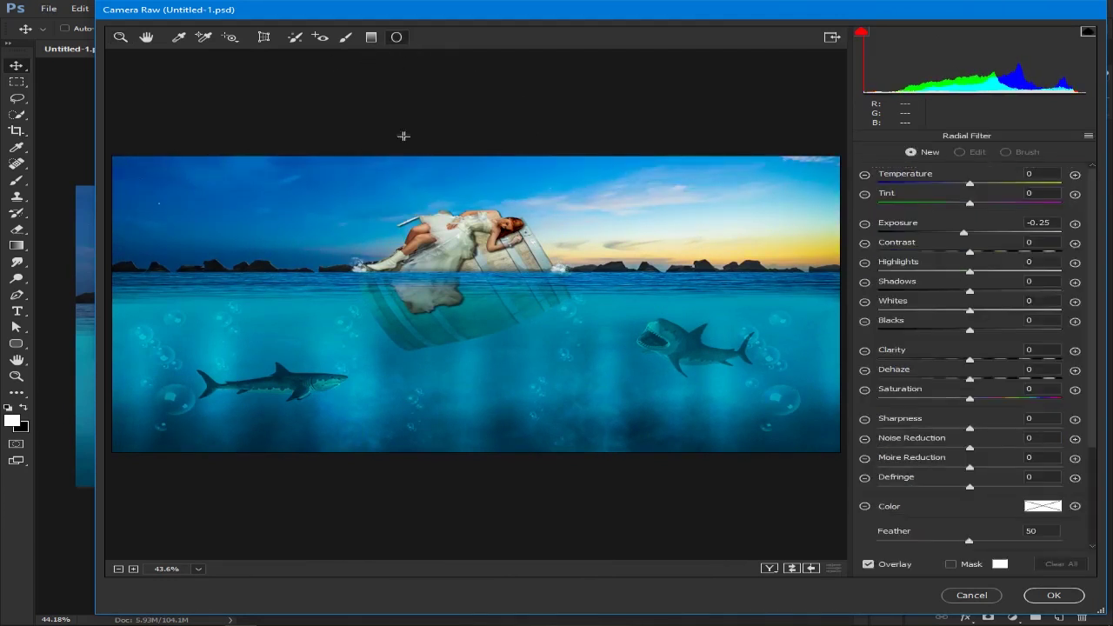
pyautogui.moveTo(367, 237)
pyautogui.mouseDown()
pyautogui.moveTo(527, 294)
pyautogui.moveTo(424, 245)
pyautogui.moveTo(430, 254)
pyautogui.mouseUp()
pyautogui.moveTo(962, 242)
pyautogui.mouseDown()
pyautogui.moveTo(950, 242)
pyautogui.moveTo(1026, 262)
pyautogui.mouseUp()
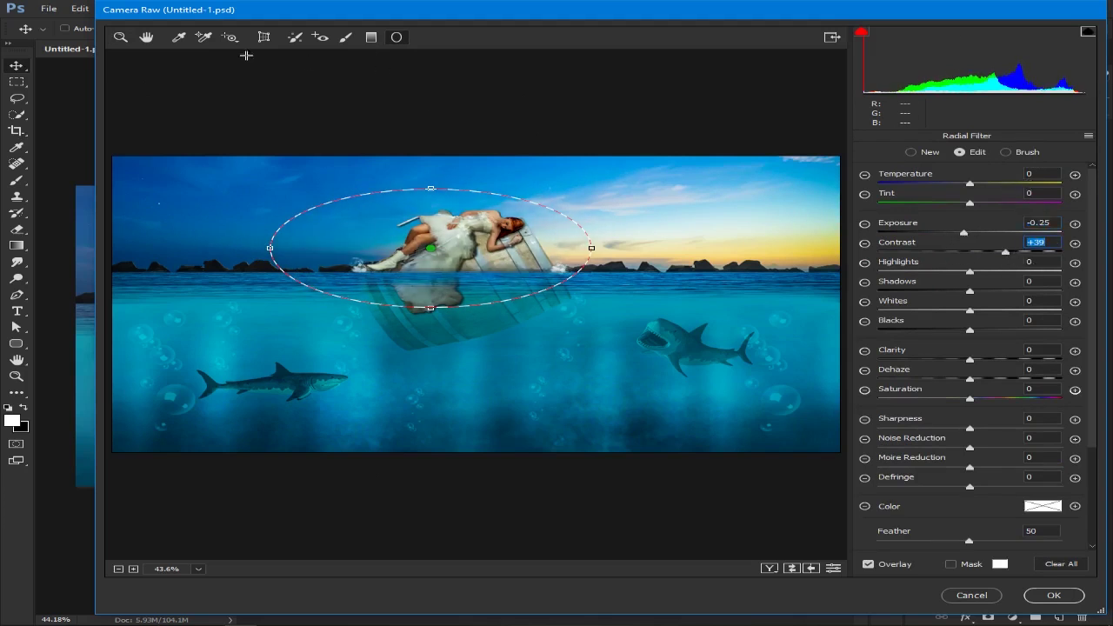
# Step: Brush a local adjustment over her dress, tweak its exposure, and return to Basic settings
pyautogui.click(345, 37)
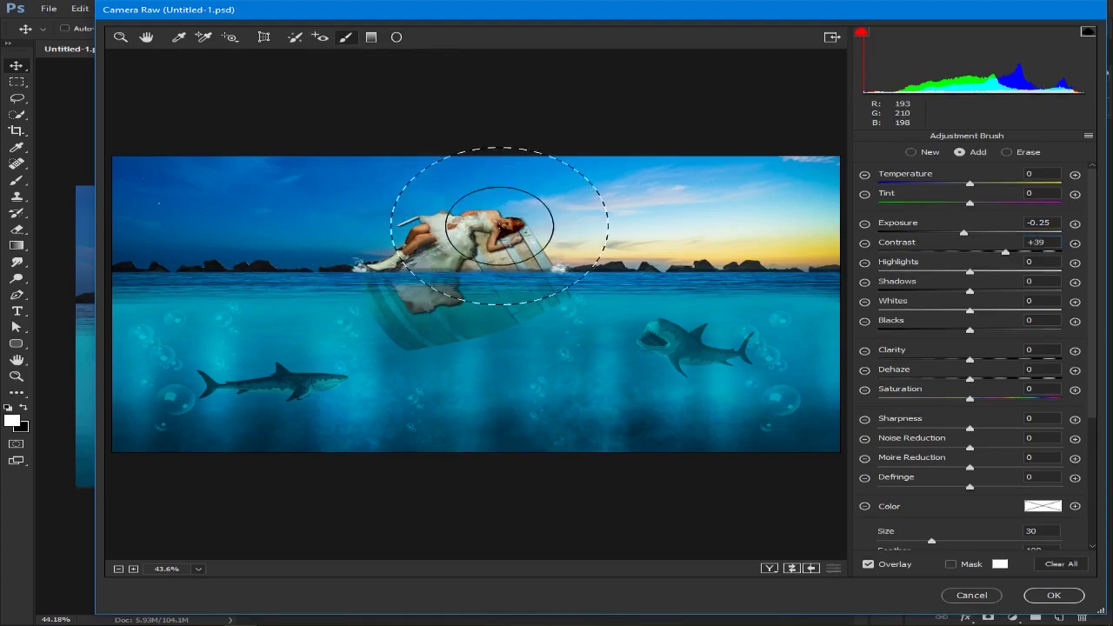
pyautogui.moveTo(440, 227); pyautogui.dragTo(374, 277)
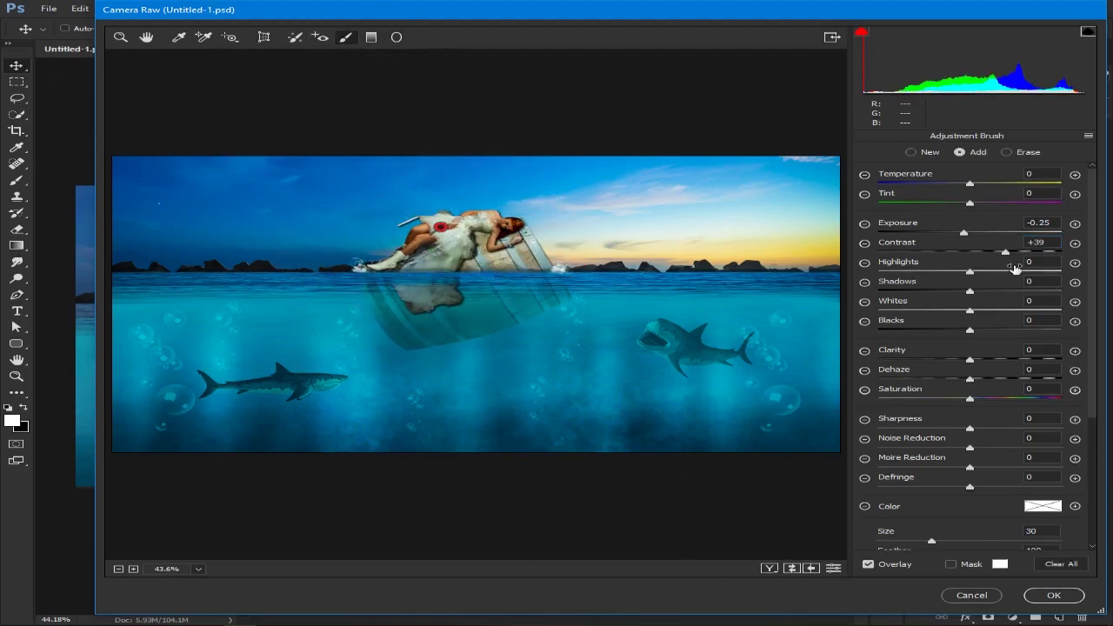
pyautogui.scroll(-5, 972, 474)
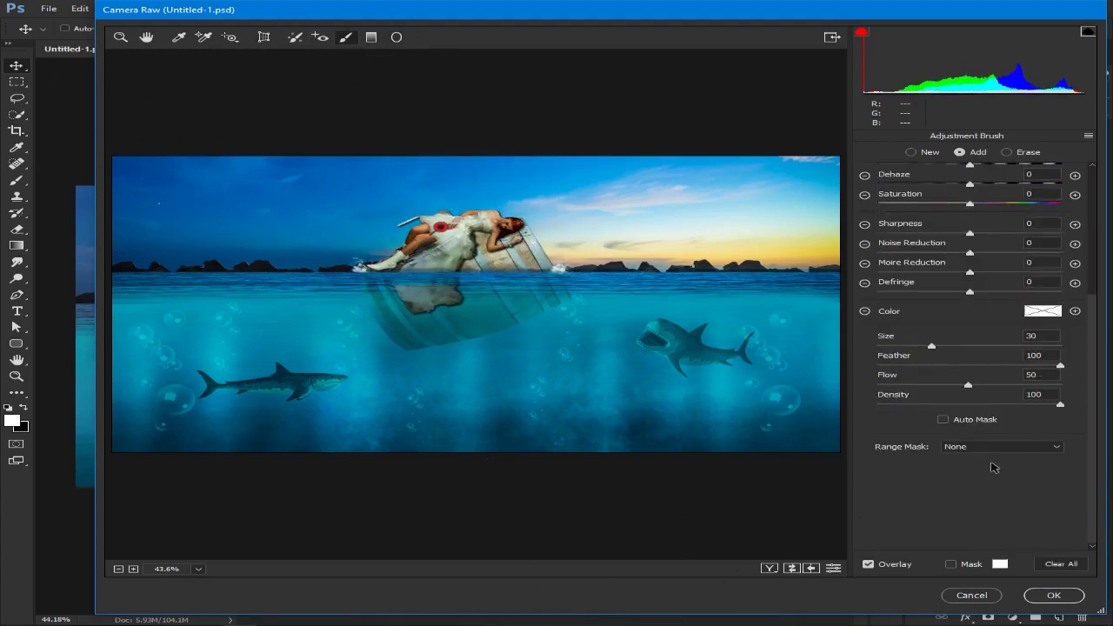
pyautogui.scroll(4, 994, 468)
pyautogui.scroll(1, 994, 468)
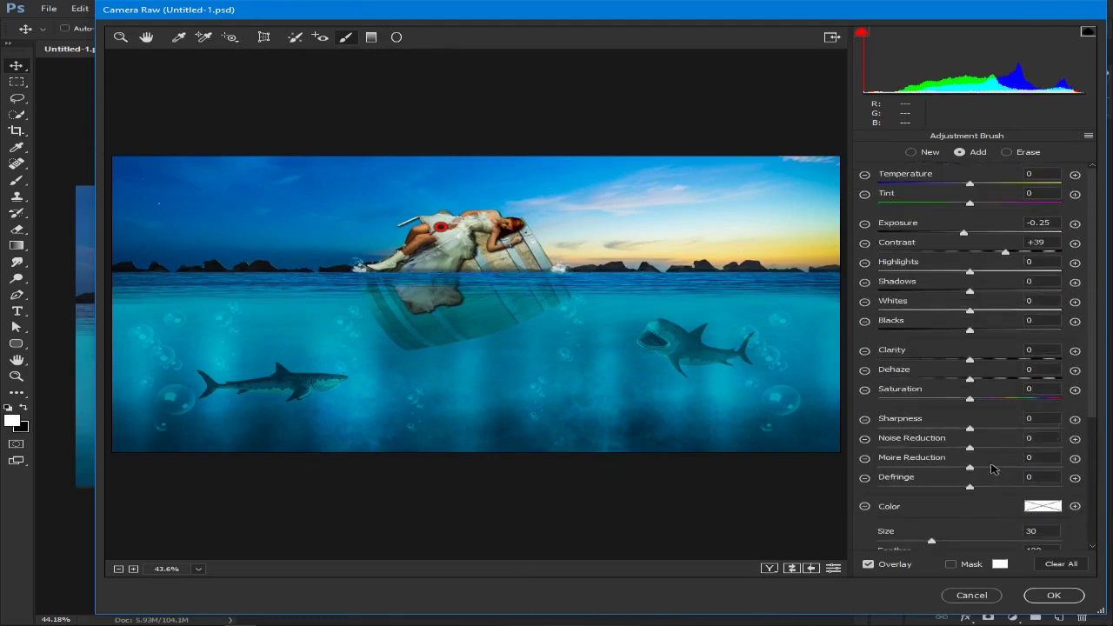
pyautogui.click(959, 227)
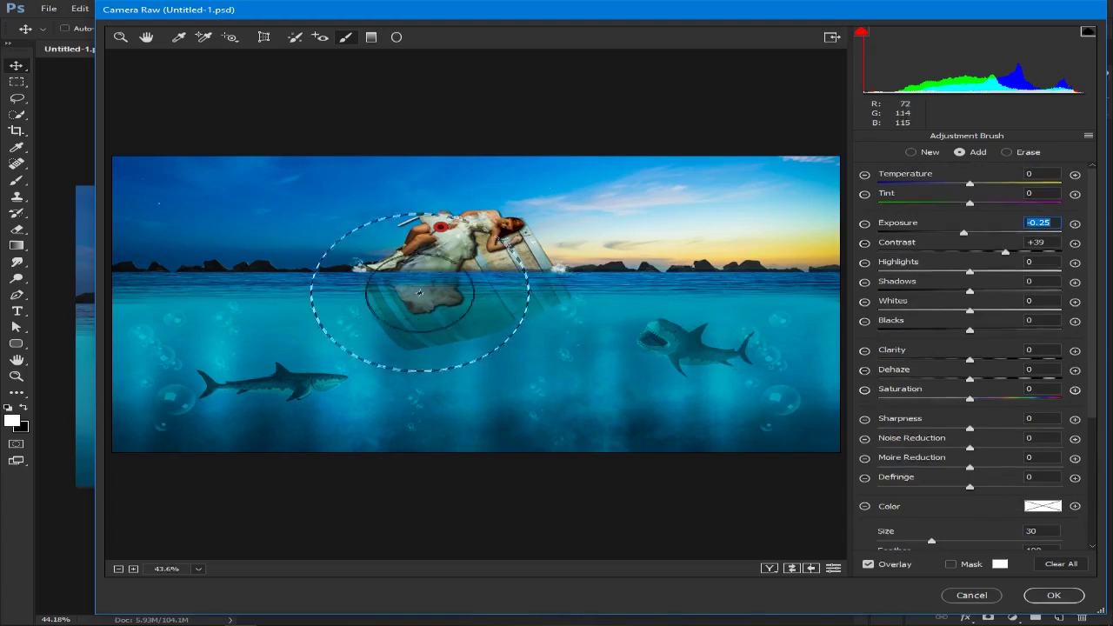
pyautogui.click(965, 233)
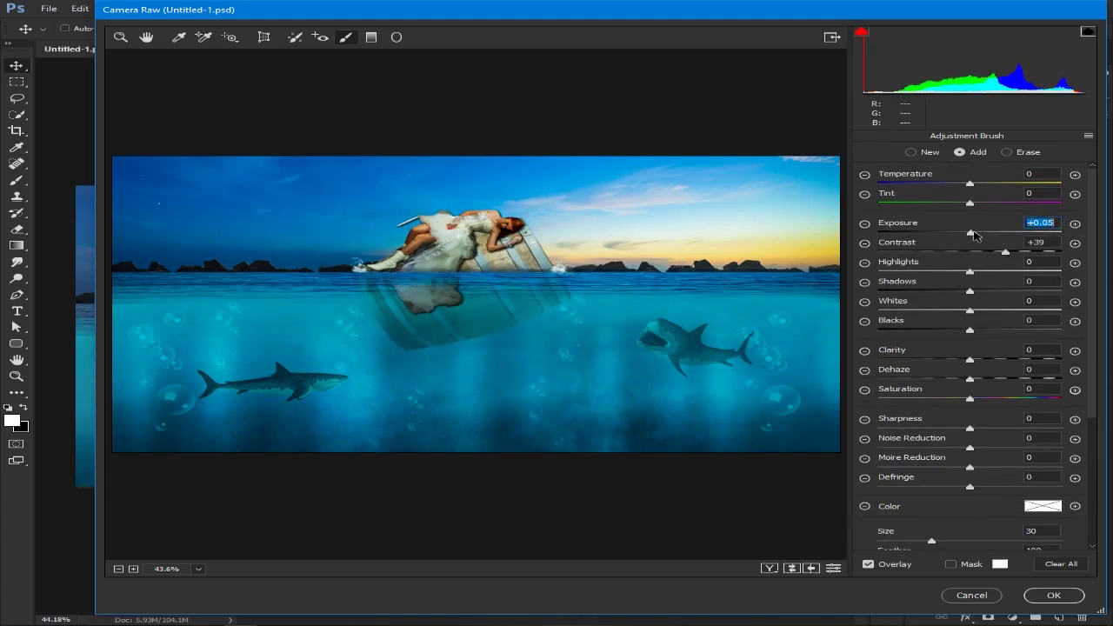
pyautogui.click(121, 36)
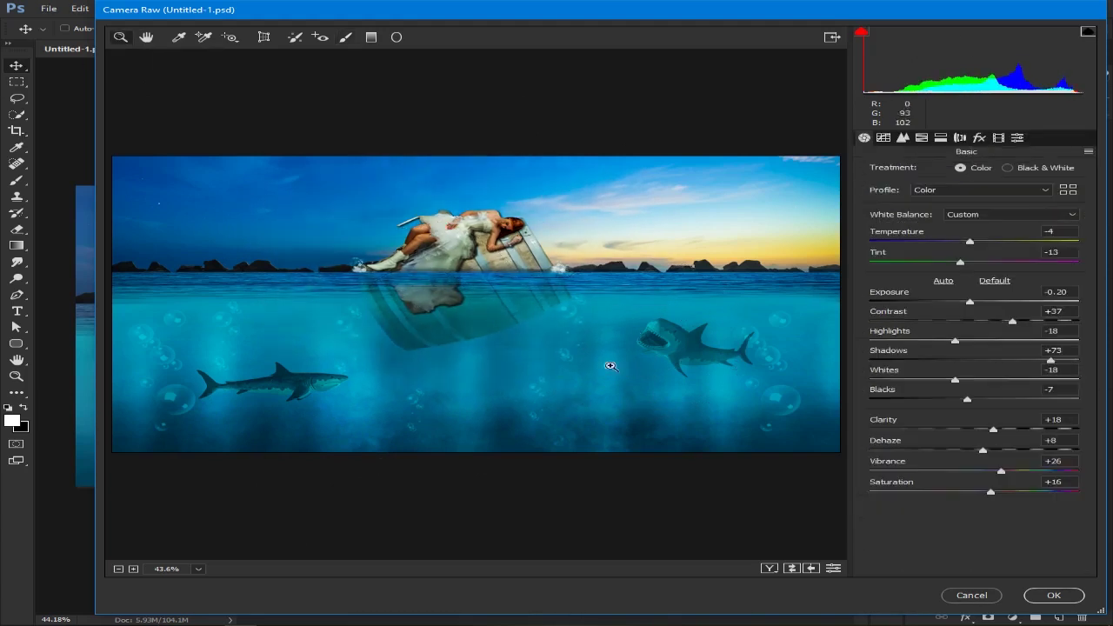
# Step: Apply the Camera Raw grade, duplicate Layer 4, and launch Color Efex Pro 4 on the copy
pyautogui.click(1040, 594)
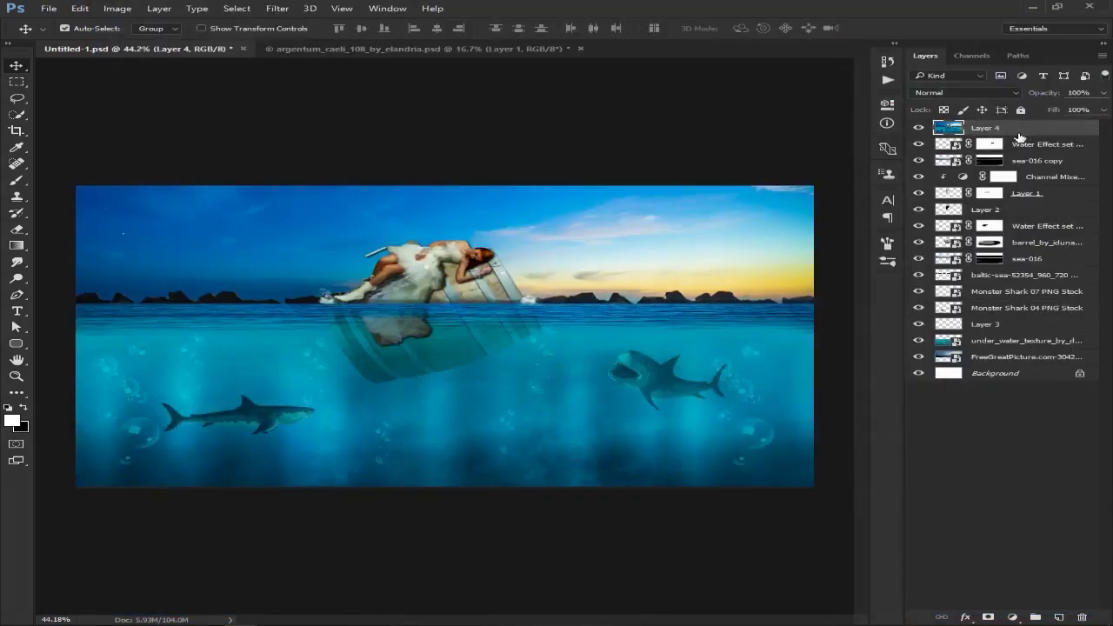
pyautogui.hotkey('ctrl', 'j')
pyautogui.click(296, 11)
pyautogui.moveTo(309, 284)
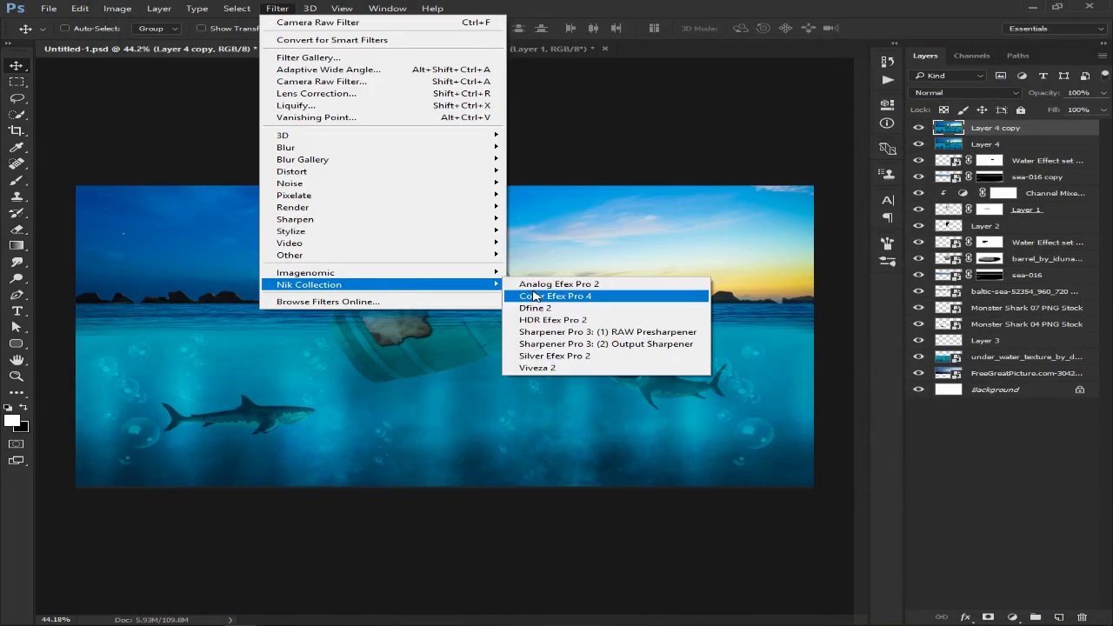
pyautogui.click(573, 350)
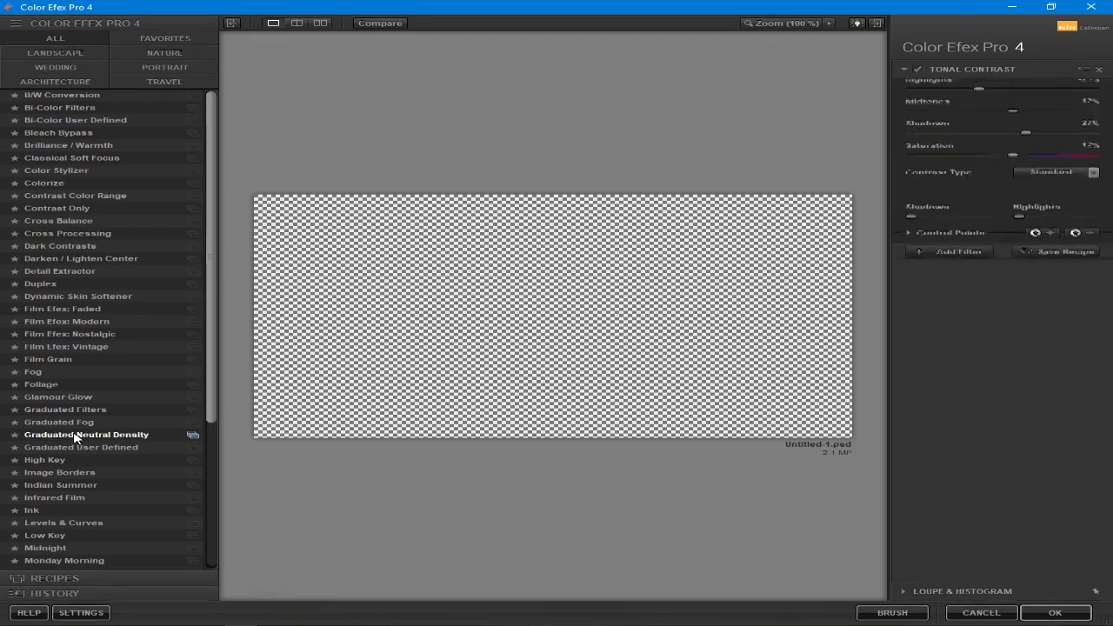
# Step: Set Tonal Contrast to Highlights -53%, Midtones -31%, Shadows -4%, and add an empty filter slot
pyautogui.scroll(-1, 75, 438)
pyautogui.scroll(-4, 75, 438)
pyautogui.scroll(-1, 75, 438)
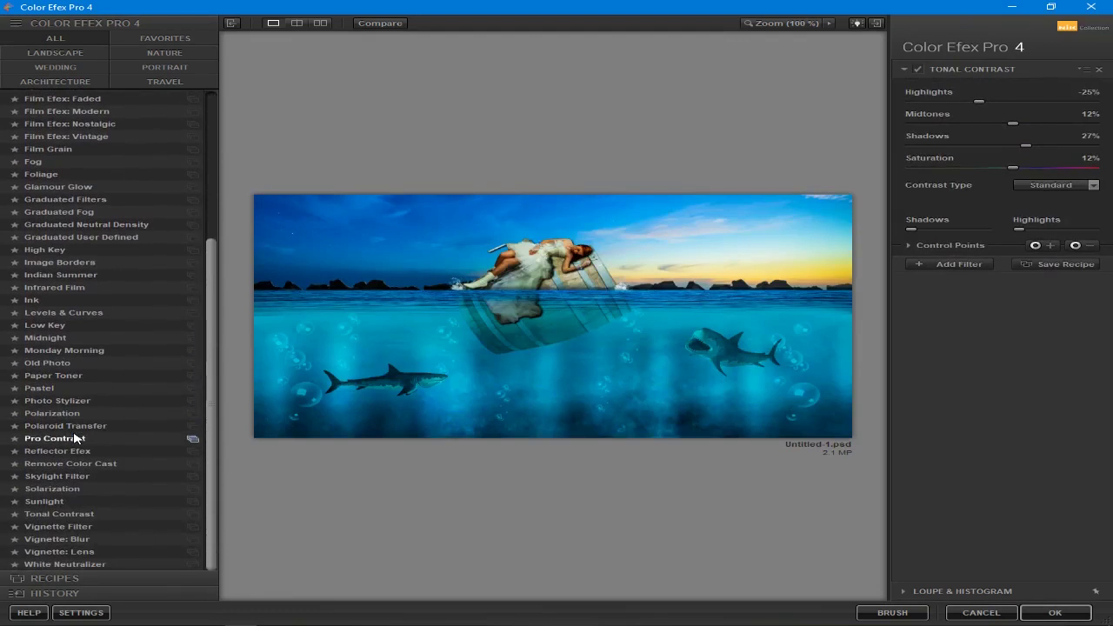
pyautogui.moveTo(1012, 122)
pyautogui.mouseDown()
pyautogui.moveTo(973, 122)
pyautogui.moveTo(973, 145)
pyautogui.moveTo(983, 149)
pyautogui.mouseUp()
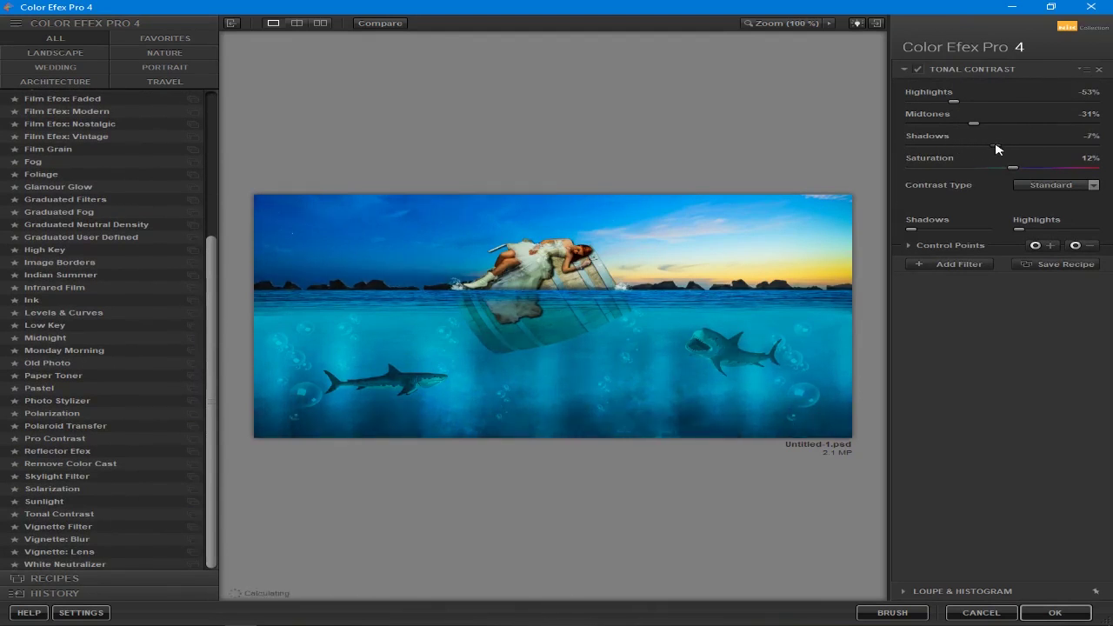
pyautogui.moveTo(1061, 171); pyautogui.dragTo(1020, 172)
pyautogui.click(959, 265)
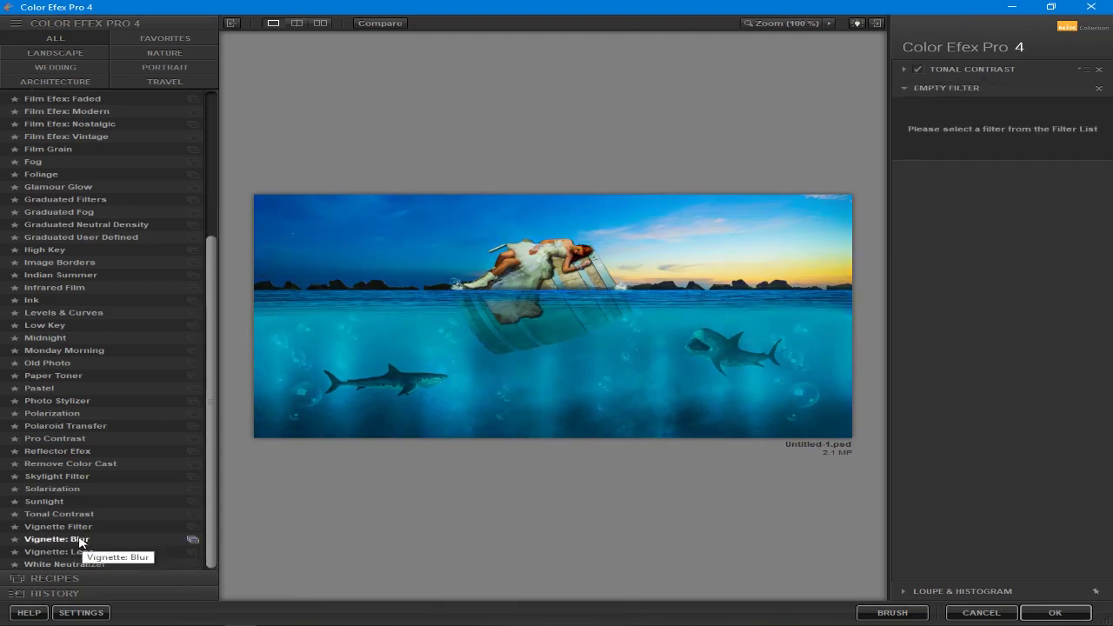
# Step: Try several filters and settle on Skylight Filter as the second filter
pyautogui.click(61, 552)
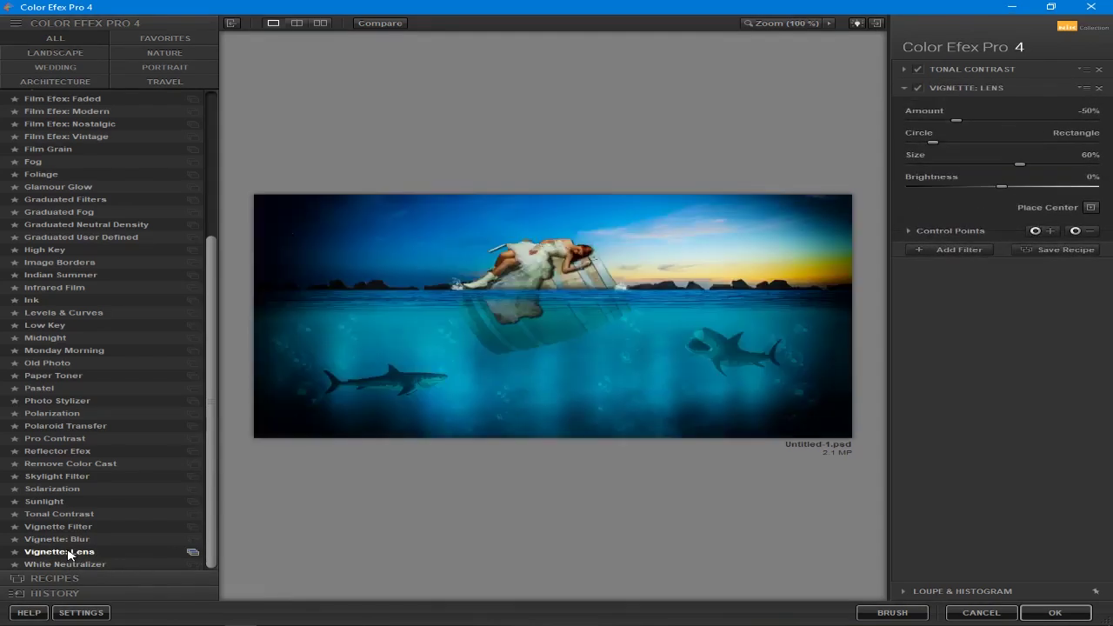
pyautogui.click(65, 513)
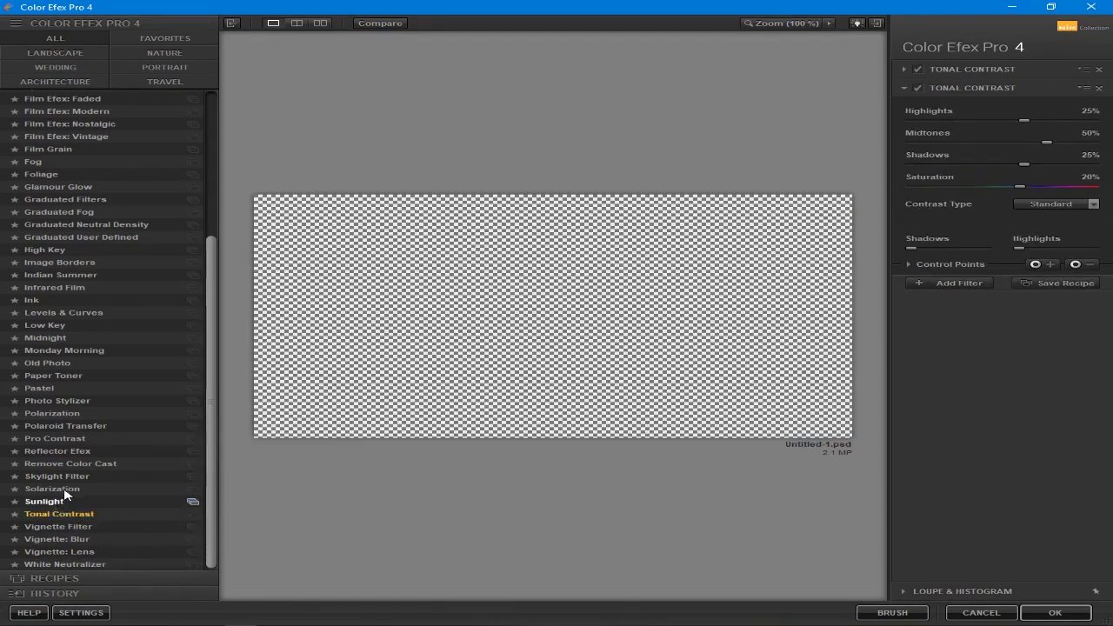
pyautogui.click(56, 502)
pyautogui.click(53, 490)
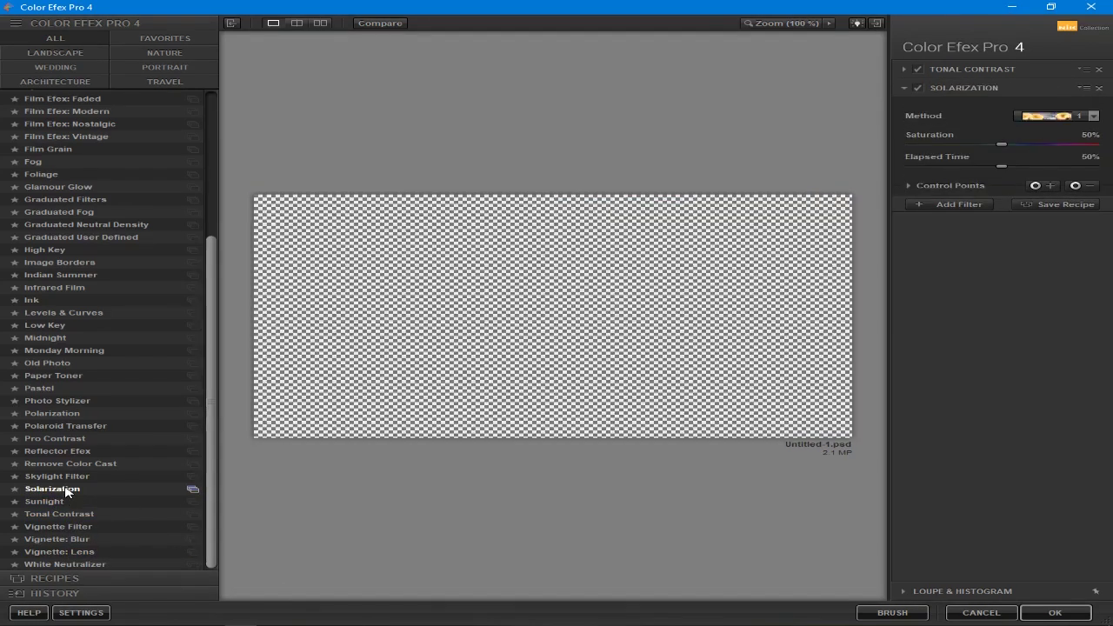
pyautogui.click(67, 477)
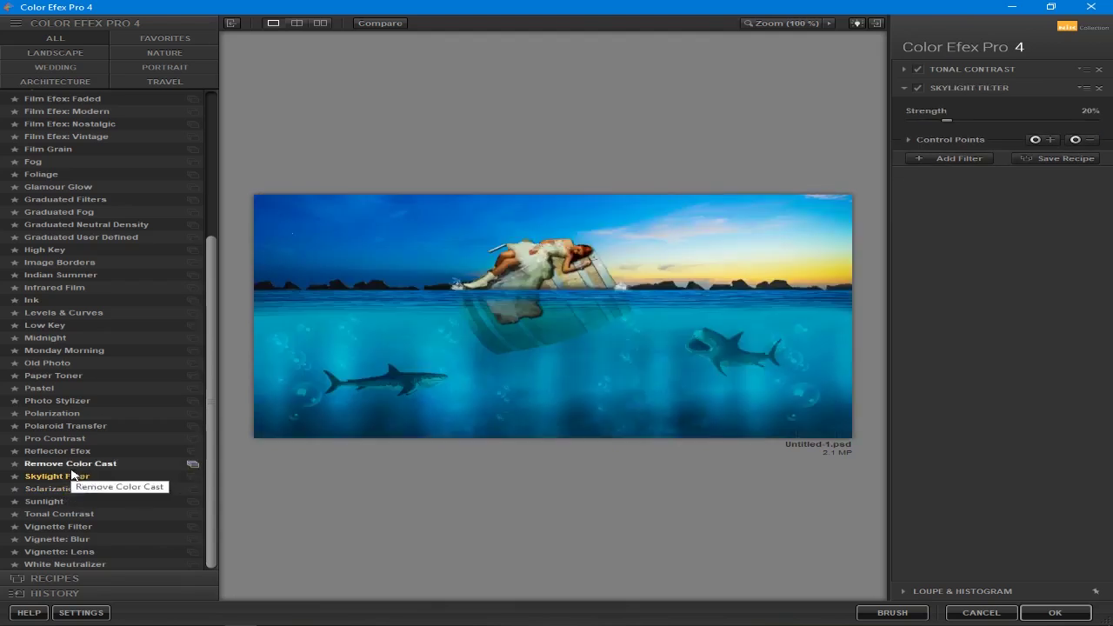
# Step: Add a third filter: Ink with Color Set 1 at about 31% strength
pyautogui.click(960, 157)
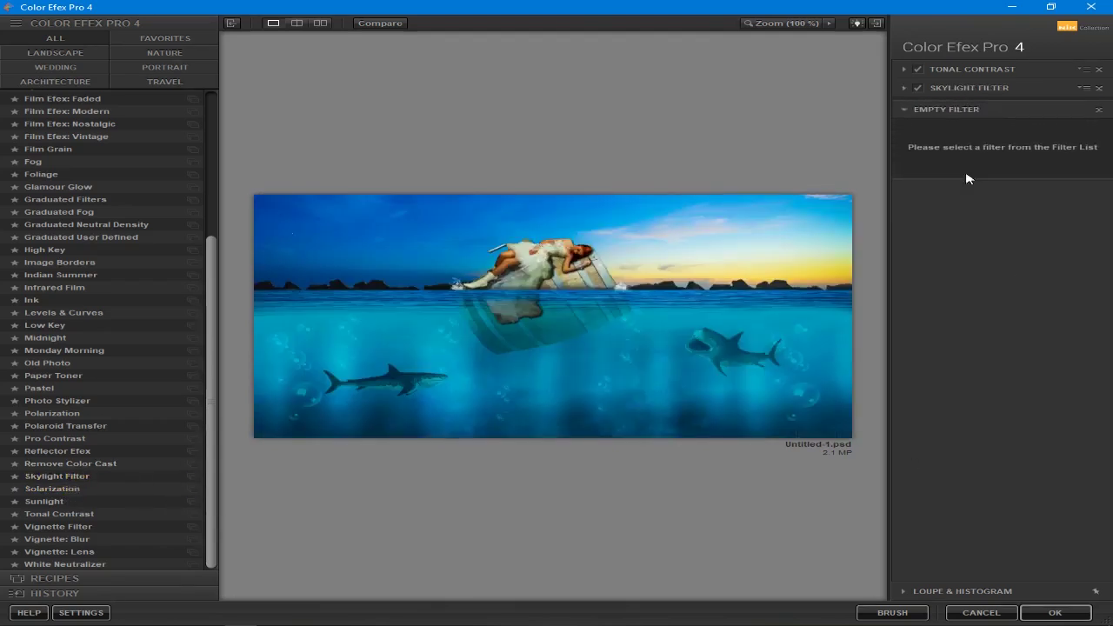
pyautogui.click(59, 327)
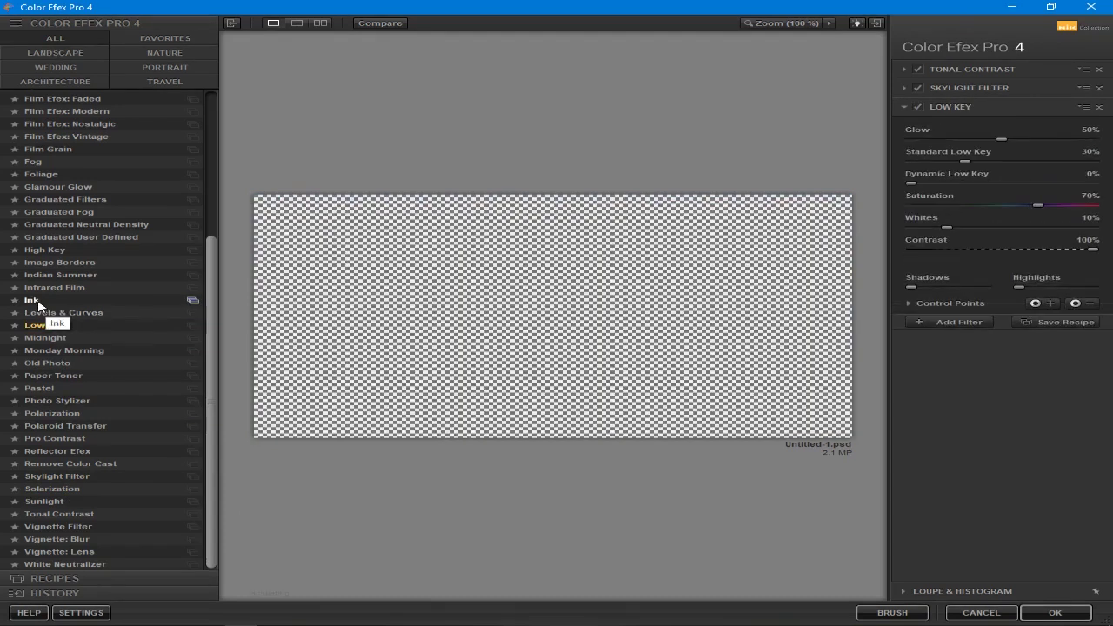
pyautogui.click(38, 302)
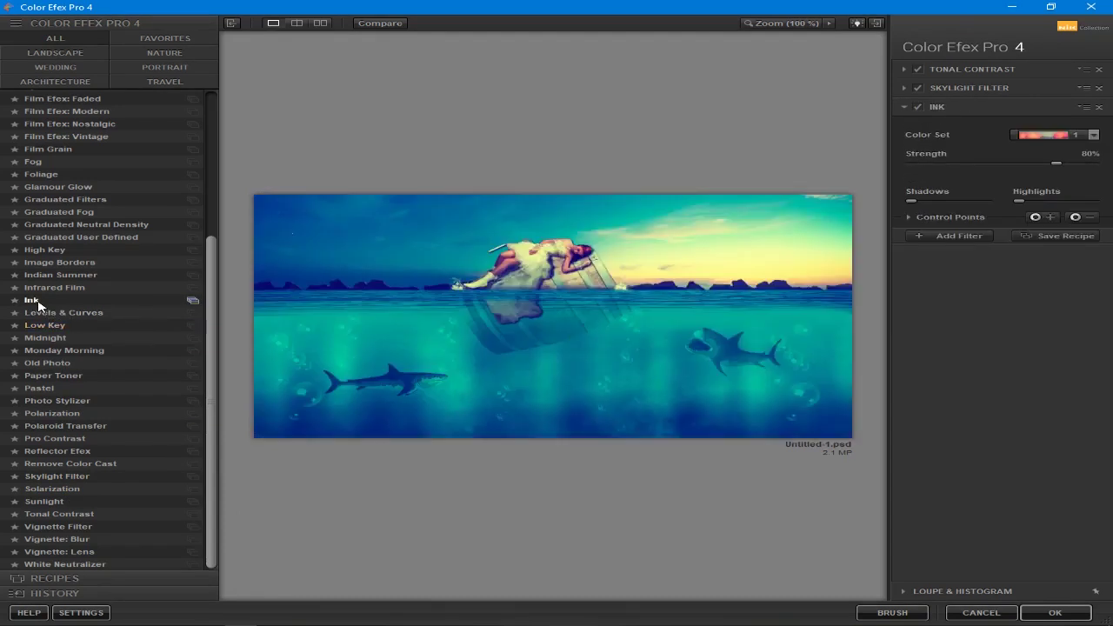
pyautogui.click(1056, 139)
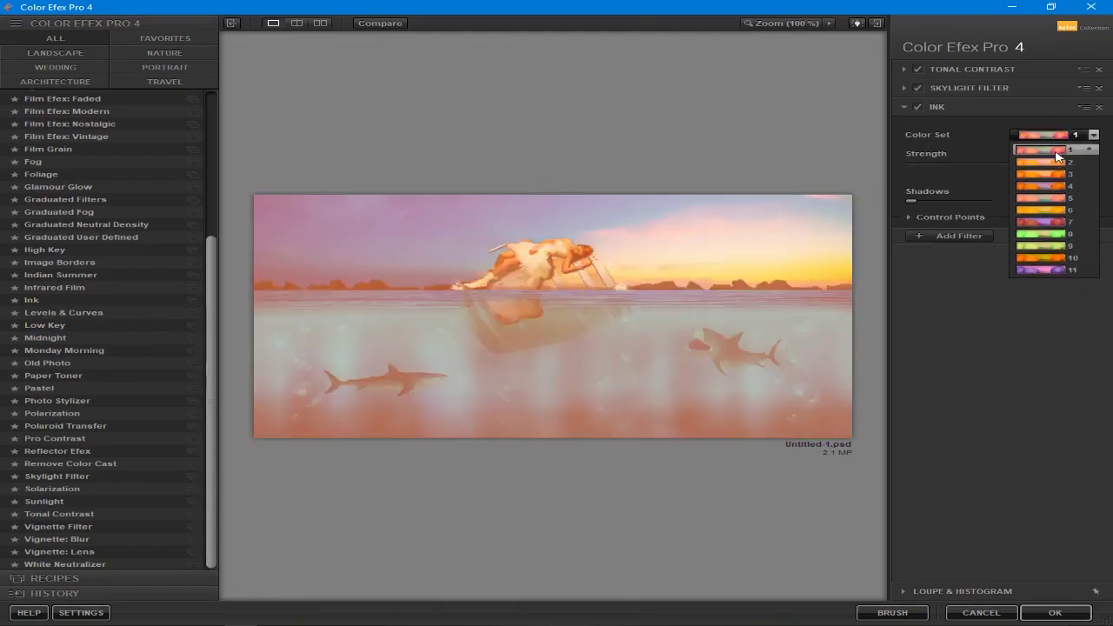
pyautogui.click(1057, 151)
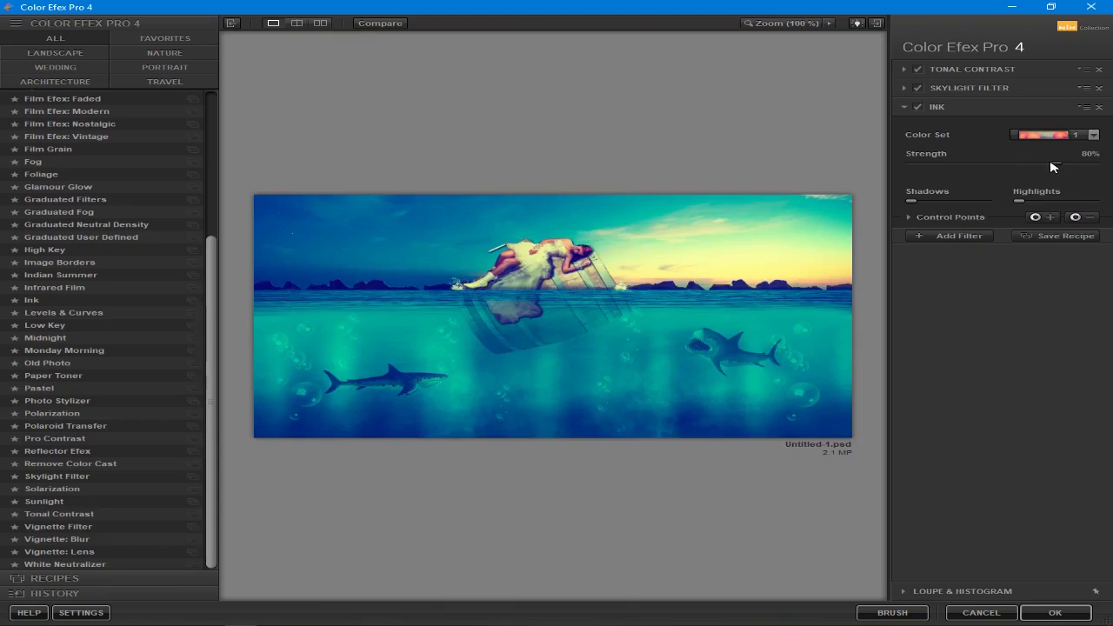
pyautogui.moveTo(988, 164); pyautogui.dragTo(877, 163)
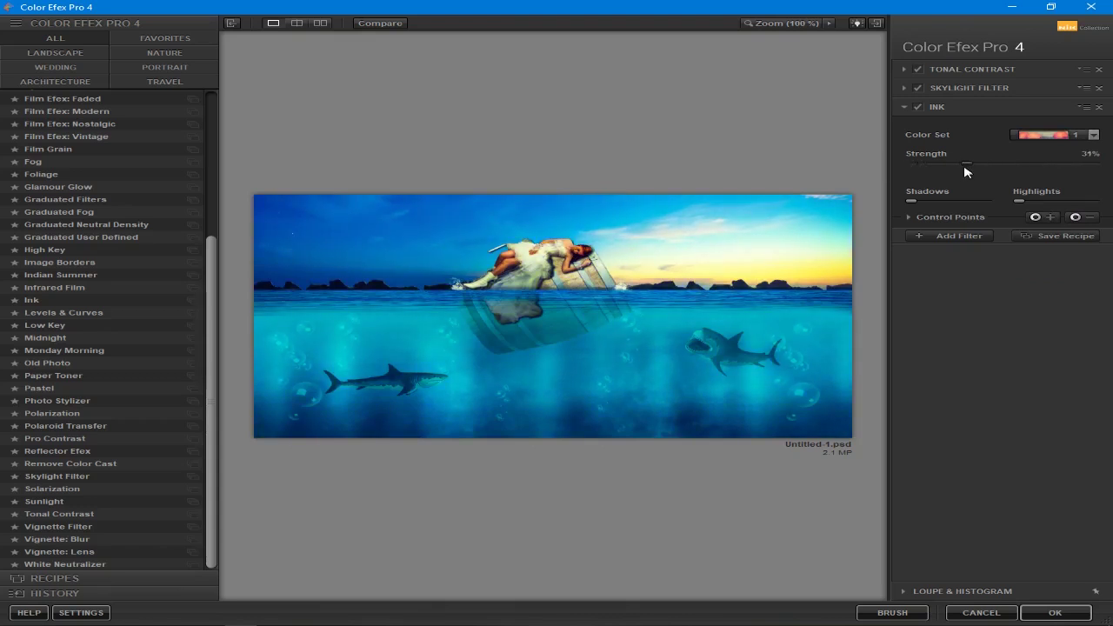
# Step: Add a fourth filter, trying High Key before choosing Fog
pyautogui.click(956, 235)
pyautogui.click(37, 254)
pyautogui.scroll(3, 50, 307)
pyautogui.scroll(3, 50, 306)
pyautogui.click(33, 373)
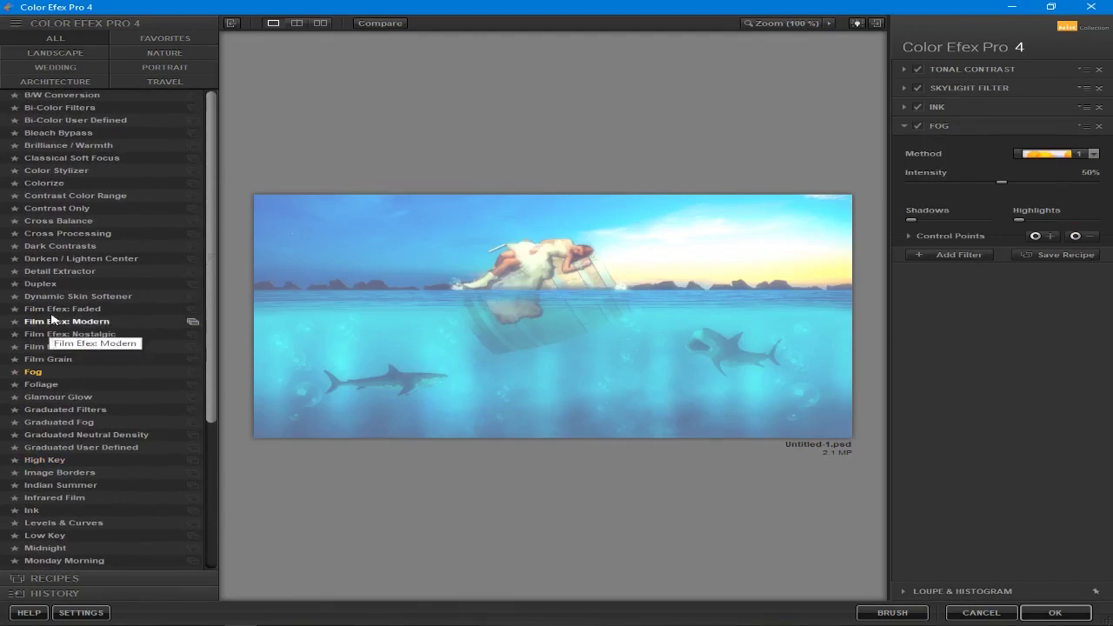
# Step: Swap the fourth filter to Dark Contrasts, with detail extraction near zero and brightness -13%
pyautogui.click(43, 284)
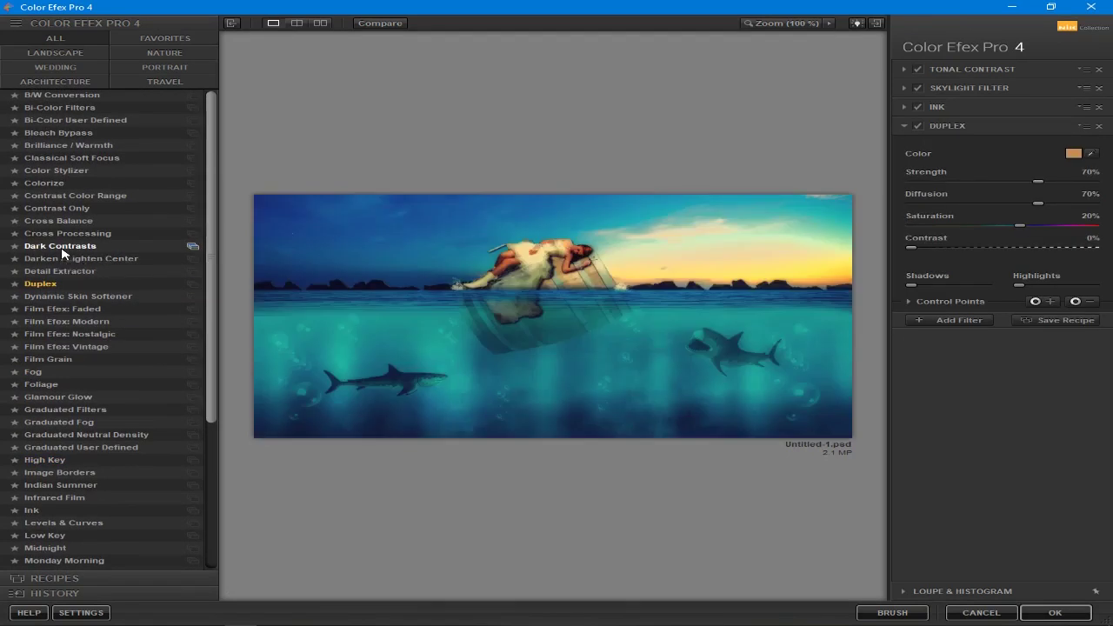
pyautogui.click(61, 248)
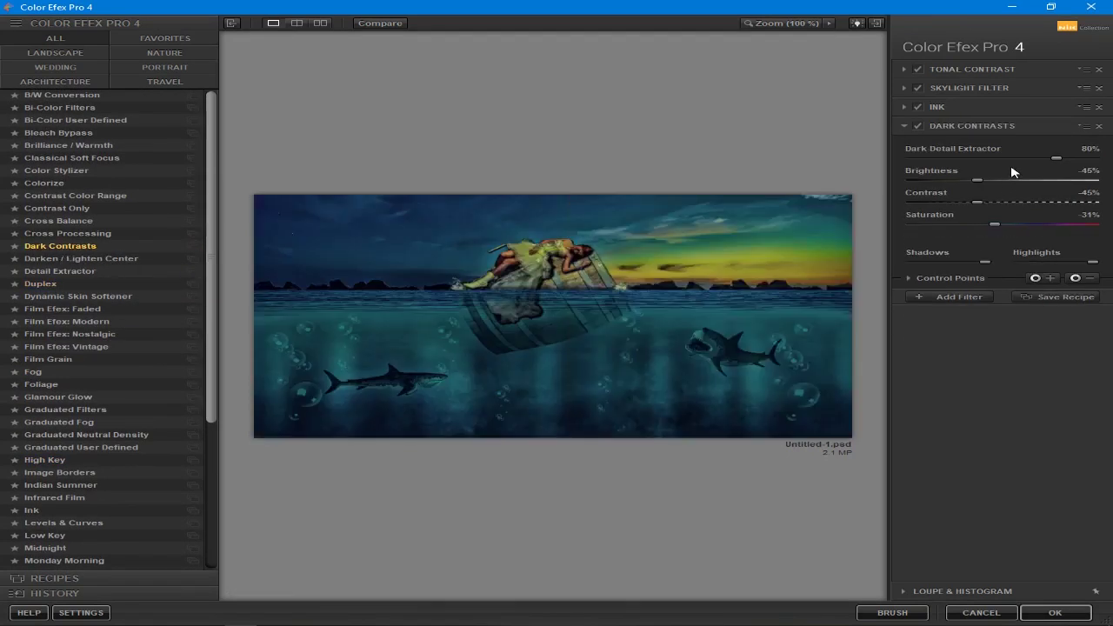
pyautogui.moveTo(999, 159); pyautogui.dragTo(889, 160)
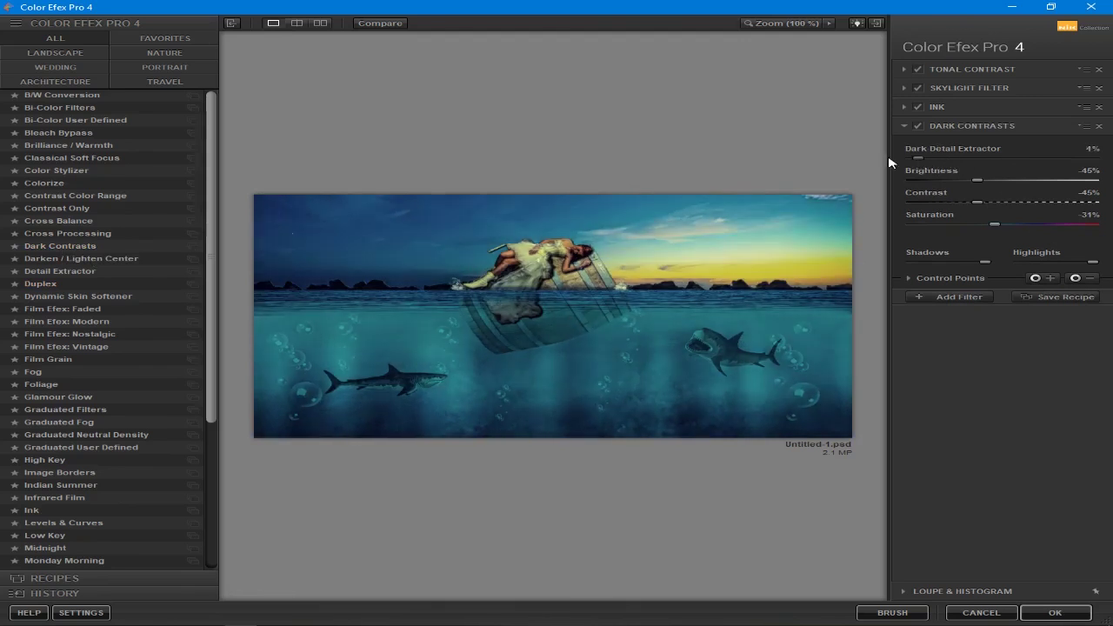
pyautogui.moveTo(977, 179); pyautogui.dragTo(1016, 183)
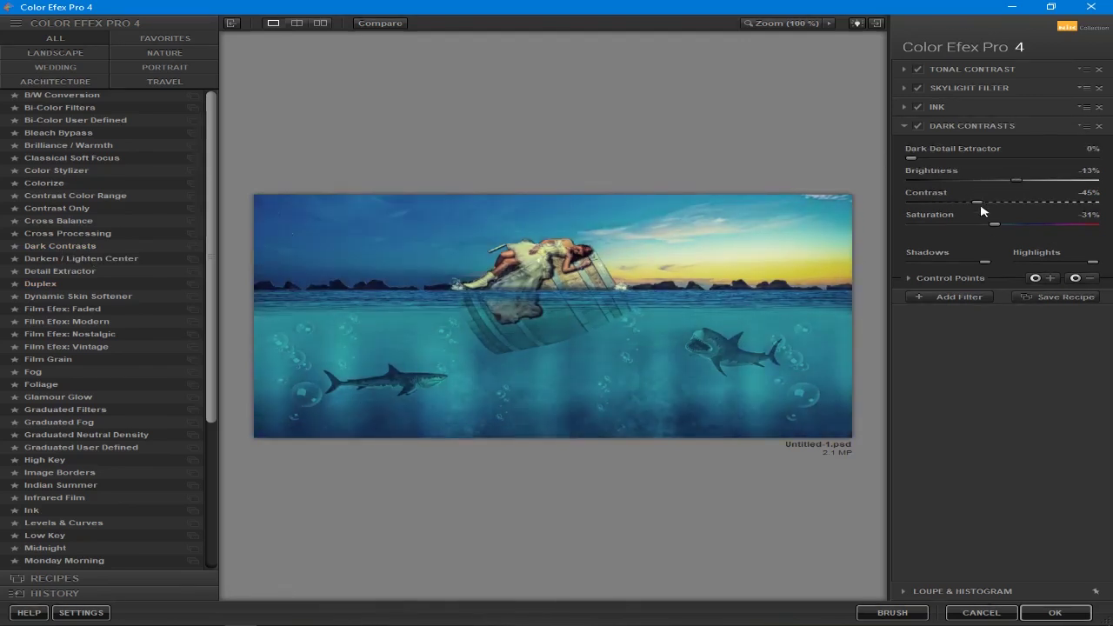
# Step: Push Dark Contrasts contrast and brightness higher, then delete the filter from the stack
pyautogui.moveTo(928, 205); pyautogui.dragTo(926, 205)
pyautogui.moveTo(974, 205); pyautogui.dragTo(1020, 207)
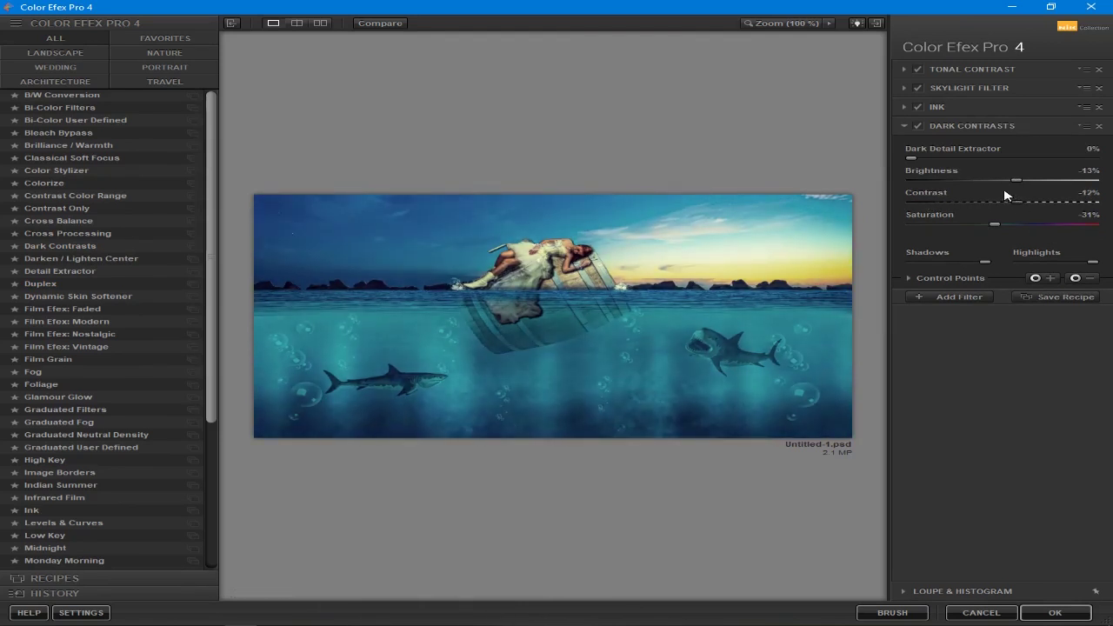
pyautogui.click(1051, 180)
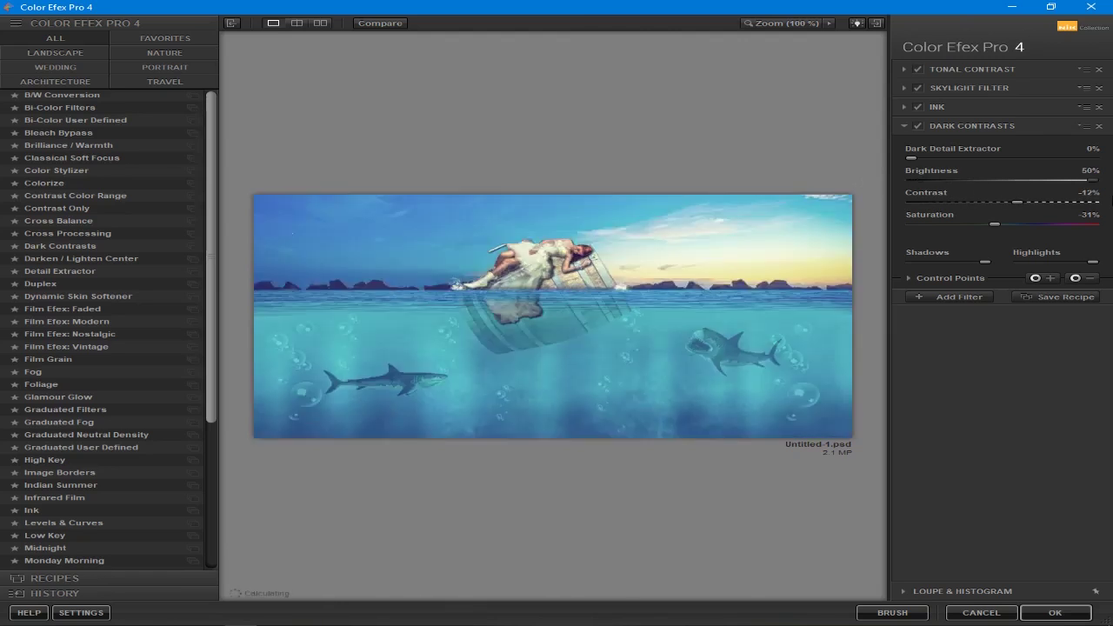
pyautogui.moveTo(1020, 204); pyautogui.dragTo(1097, 205)
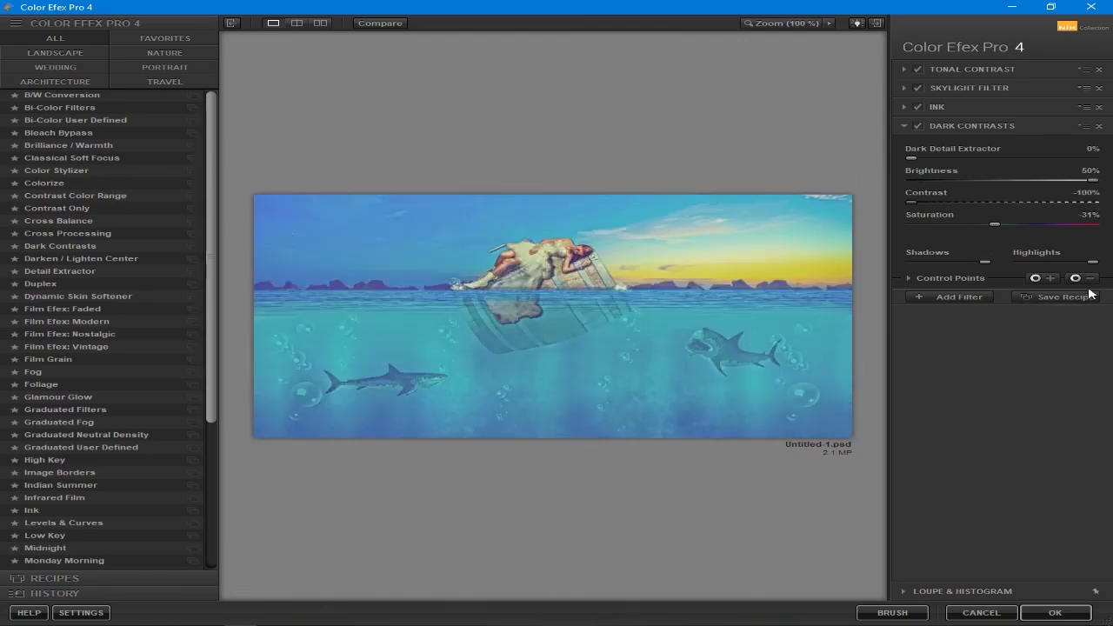
pyautogui.click(1098, 126)
pyautogui.click(955, 235)
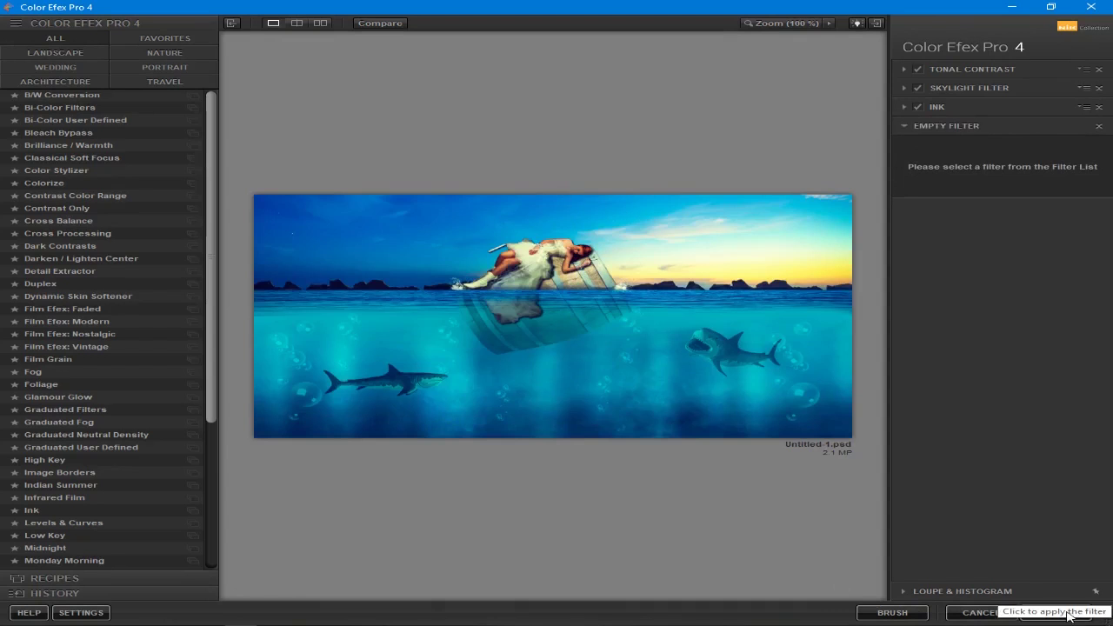
# Step: Apply the Color Efex Pro 4 grade, compare it on and off, and inspect the woman
pyautogui.click(1021, 614)
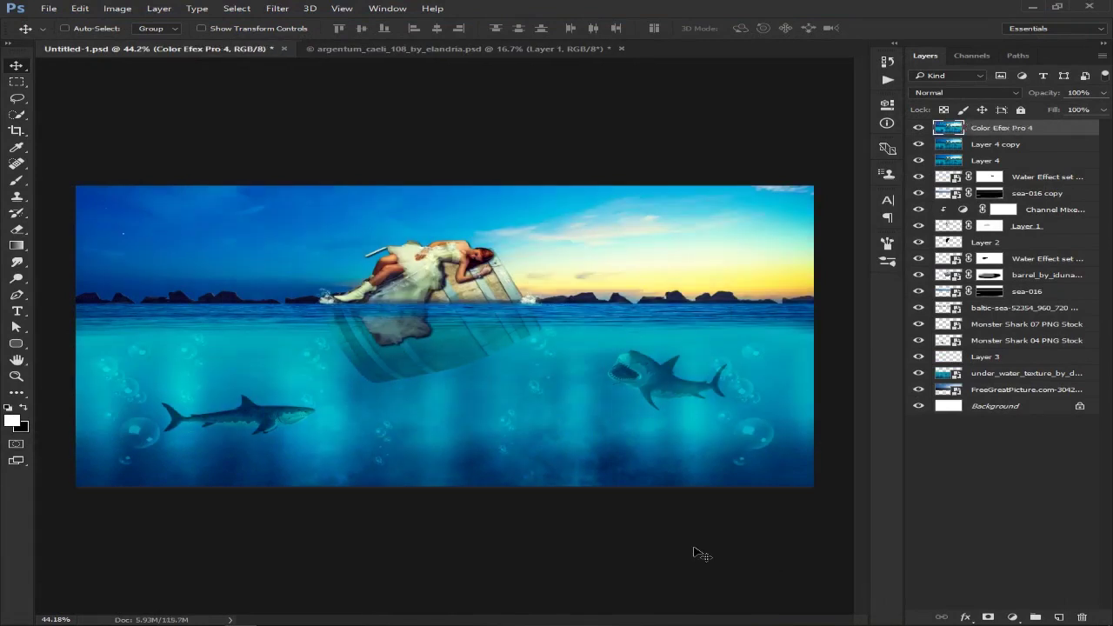
pyautogui.click(919, 128)
pyautogui.click(918, 128)
pyautogui.keyDown('alt'); pyautogui.scroll(5, 454, 235); pyautogui.keyUp('alt')
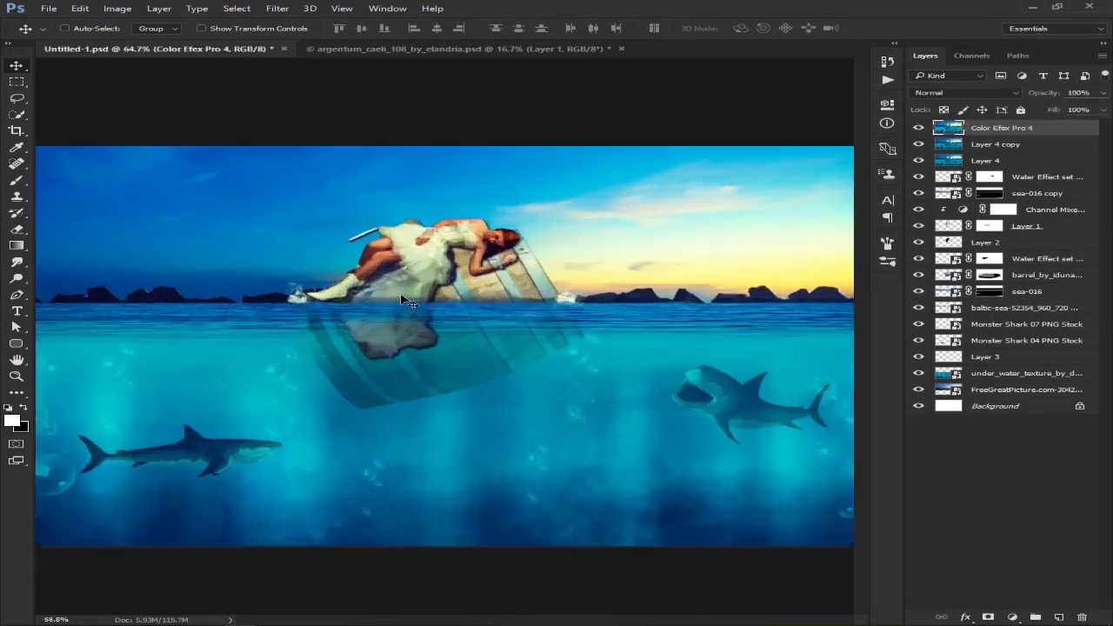
pyautogui.moveTo(454, 235); pyautogui.dragTo(520, 326)
pyautogui.keyDown('alt'); pyautogui.scroll(-5, 520, 323); pyautogui.keyUp('alt')
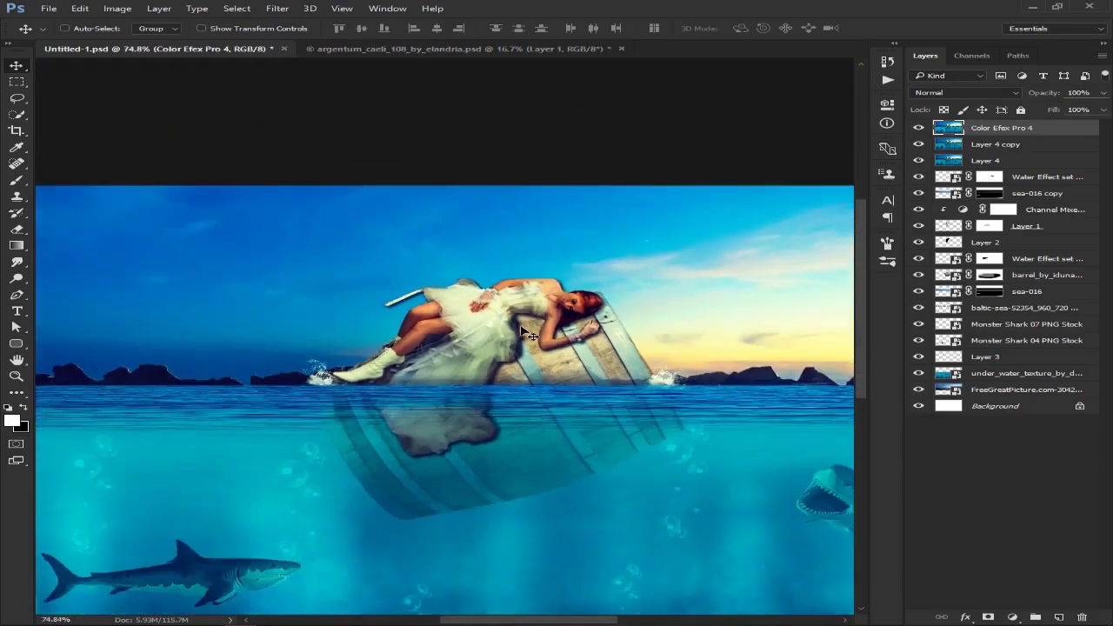